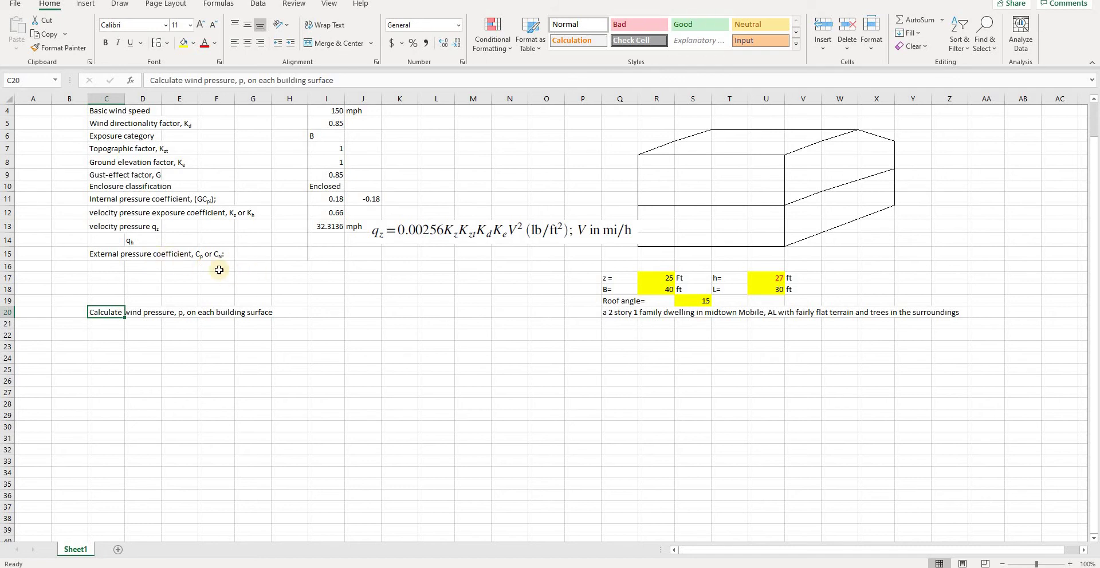
Enter 'Winward wall' in G15, then check the ASCE Wall Pressure Coefficients table for its Cp.
click(251, 258)
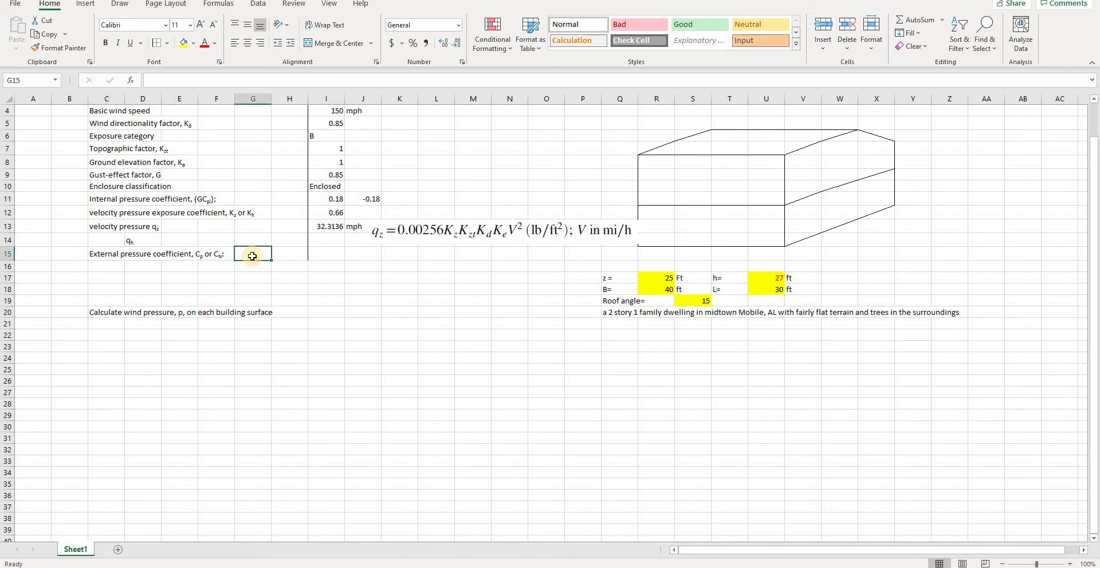
text(Winward wall)
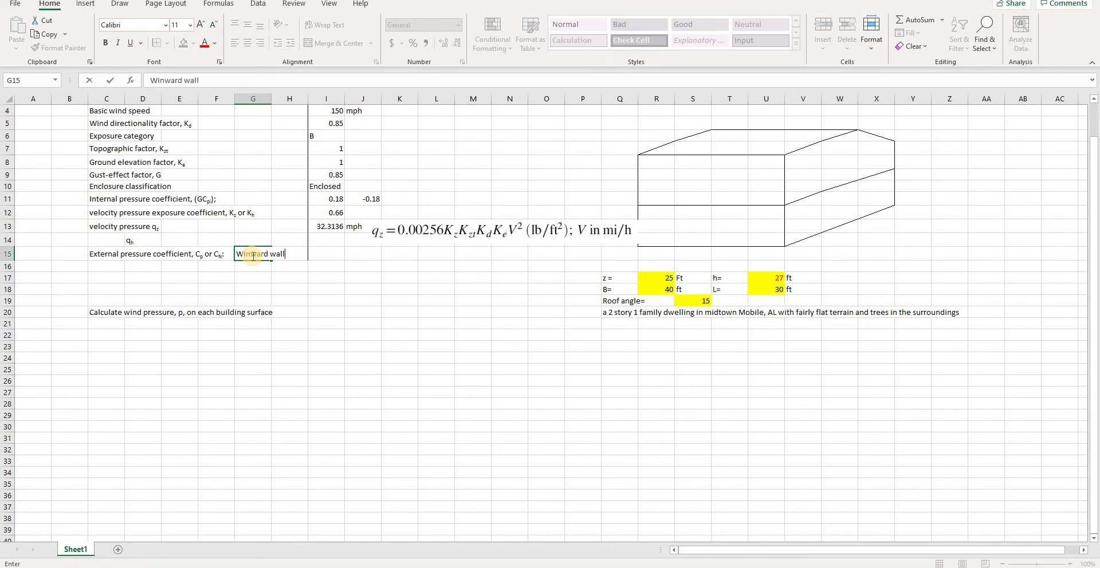
click(319, 255)
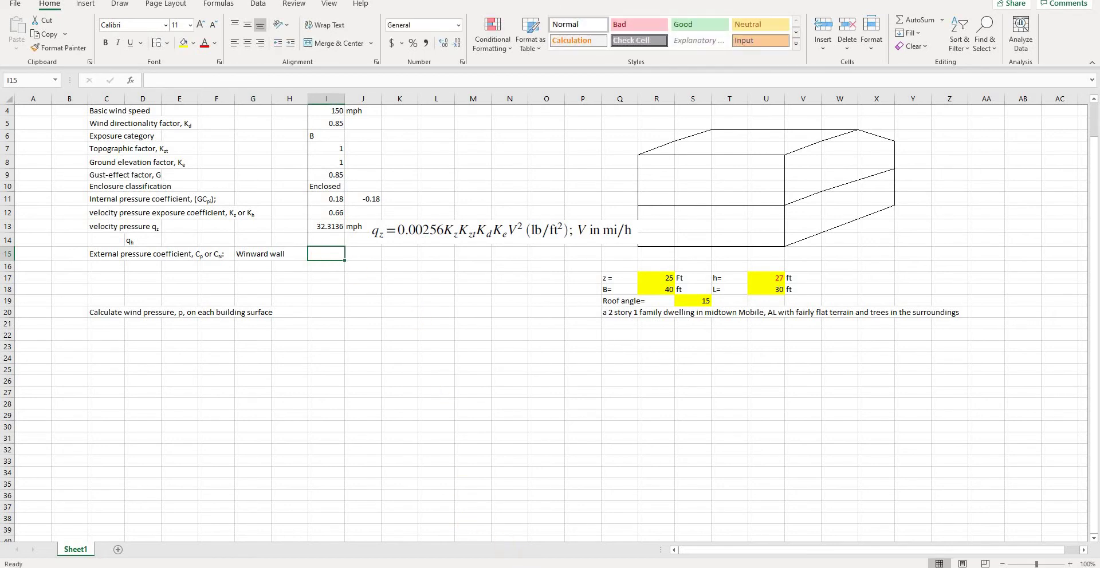
key(alt+Tab)
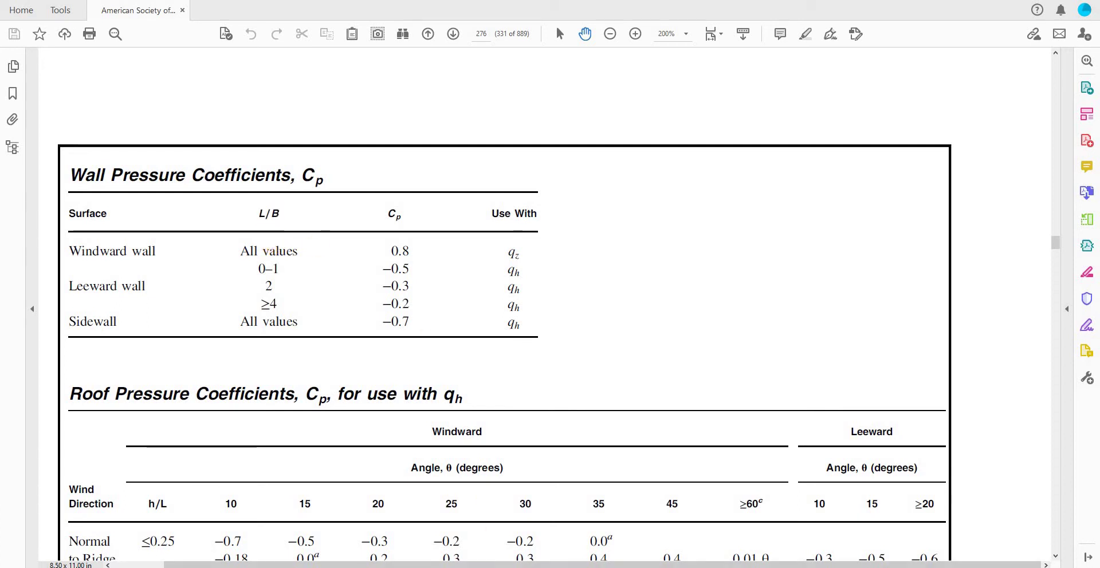
Put 'L/B=' in M17 and the formula =U18/R18 in N17, giving 0.75.
key(alt+Tab)
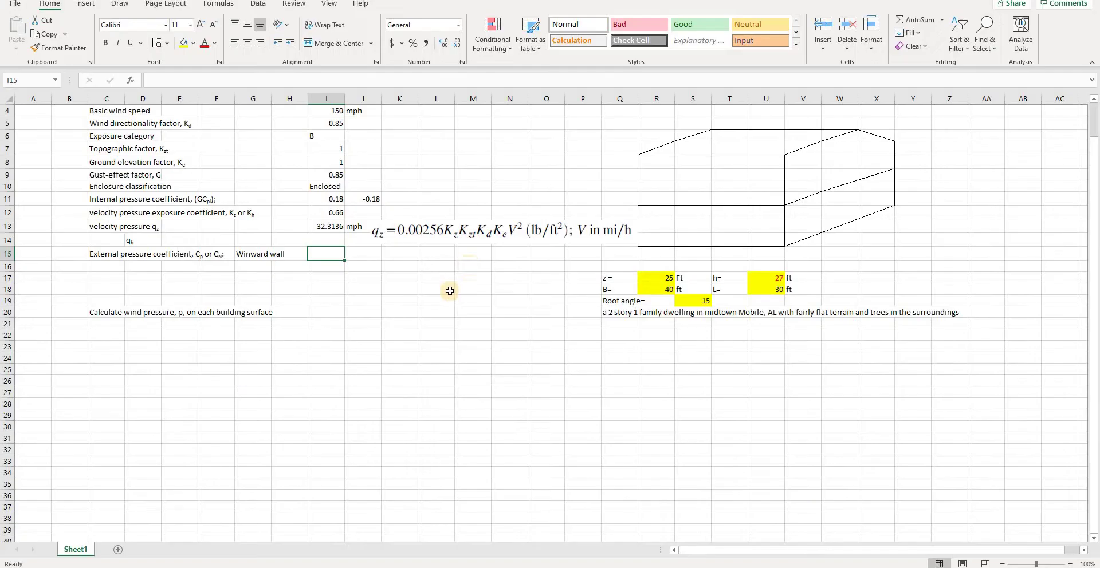
click(476, 276)
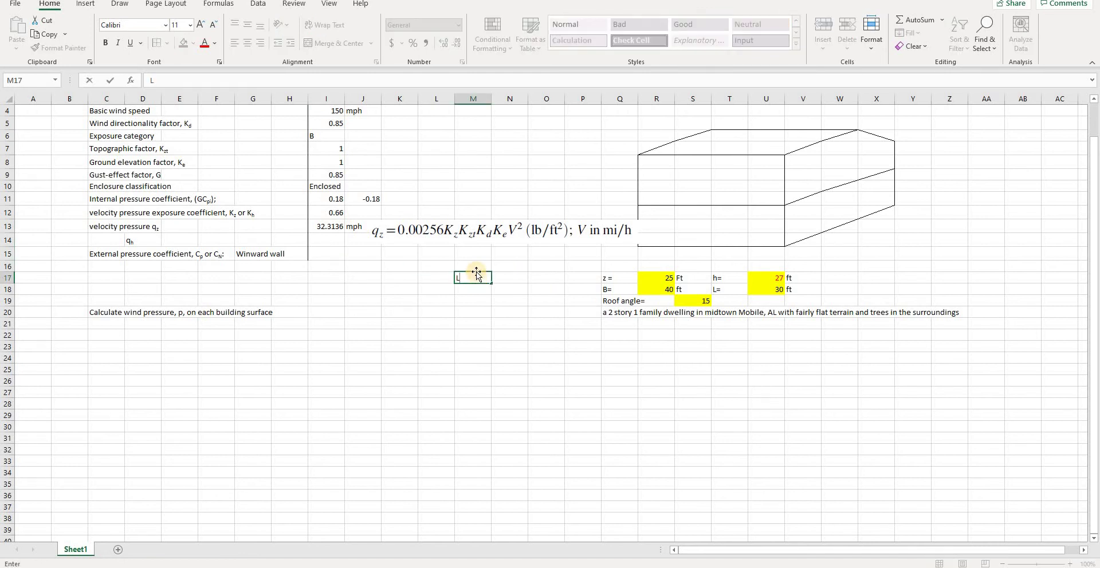
text(L/B=)
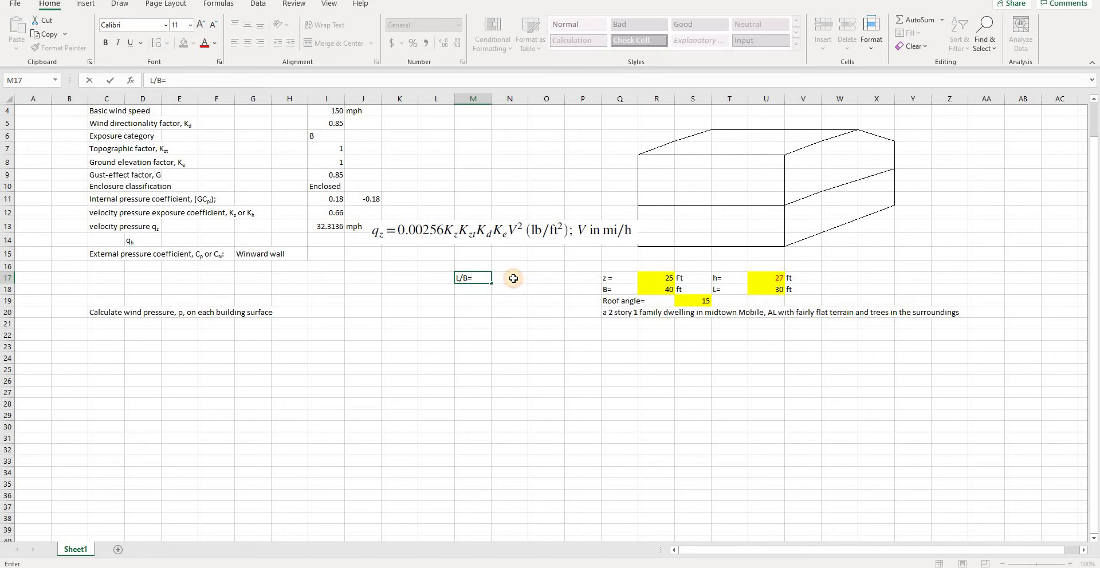
click(513, 278)
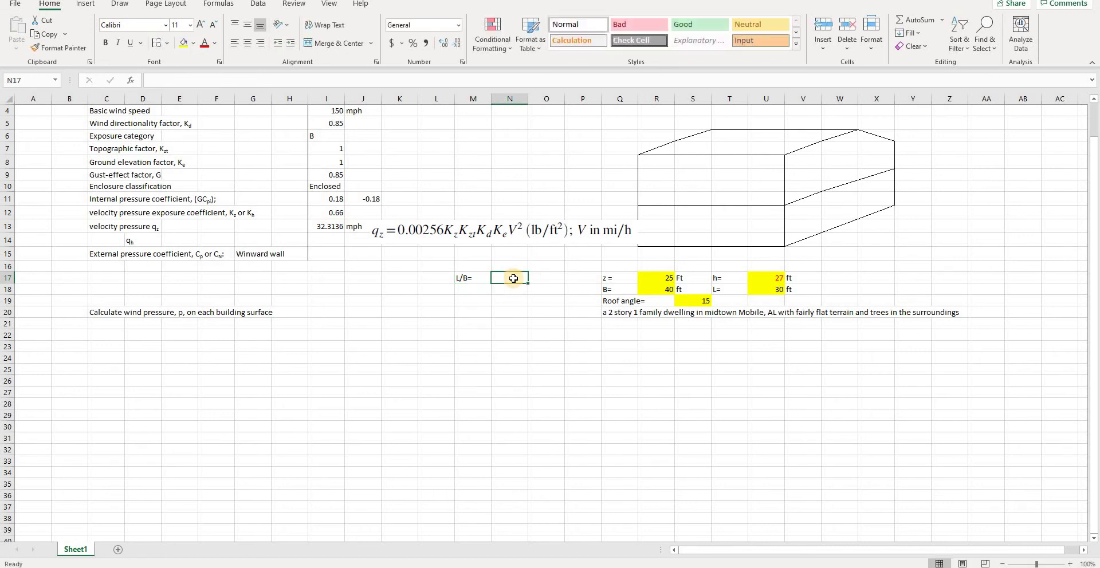
text(=)
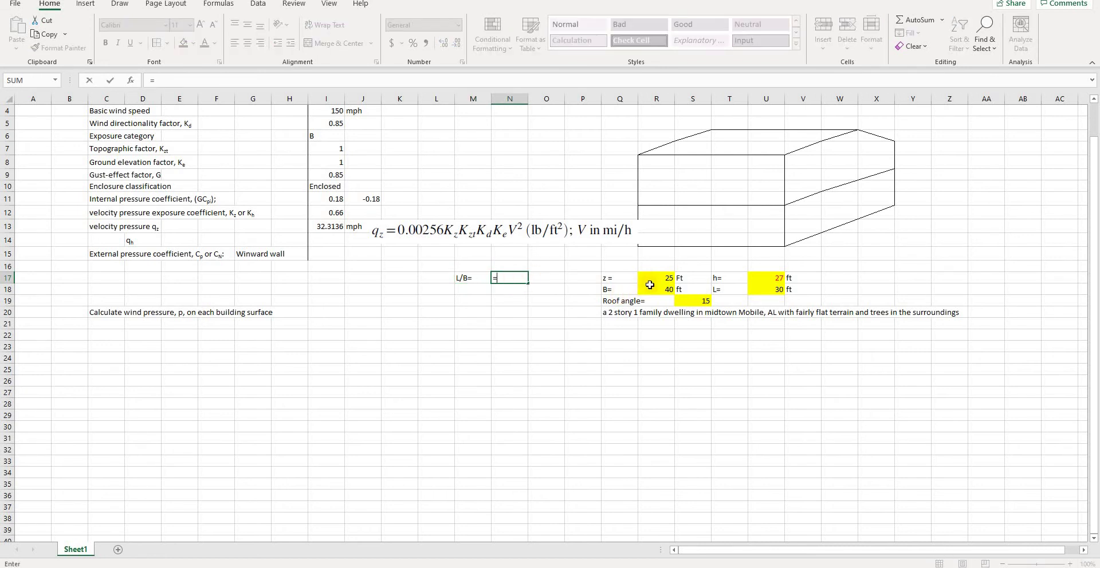
click(773, 290)
text(/)
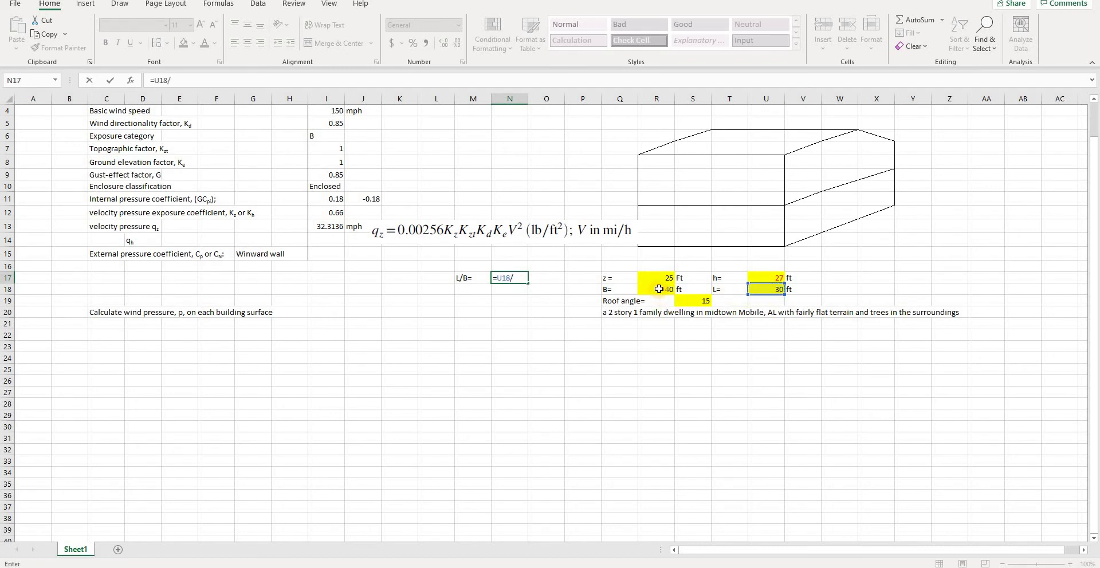
click(658, 292)
key(Return)
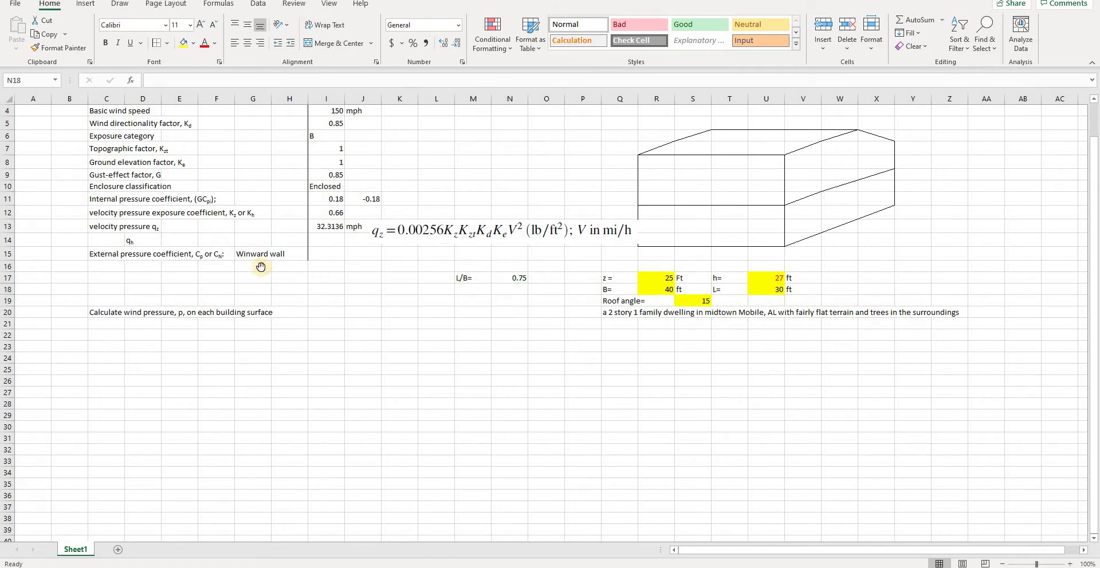
key(alt+Tab)
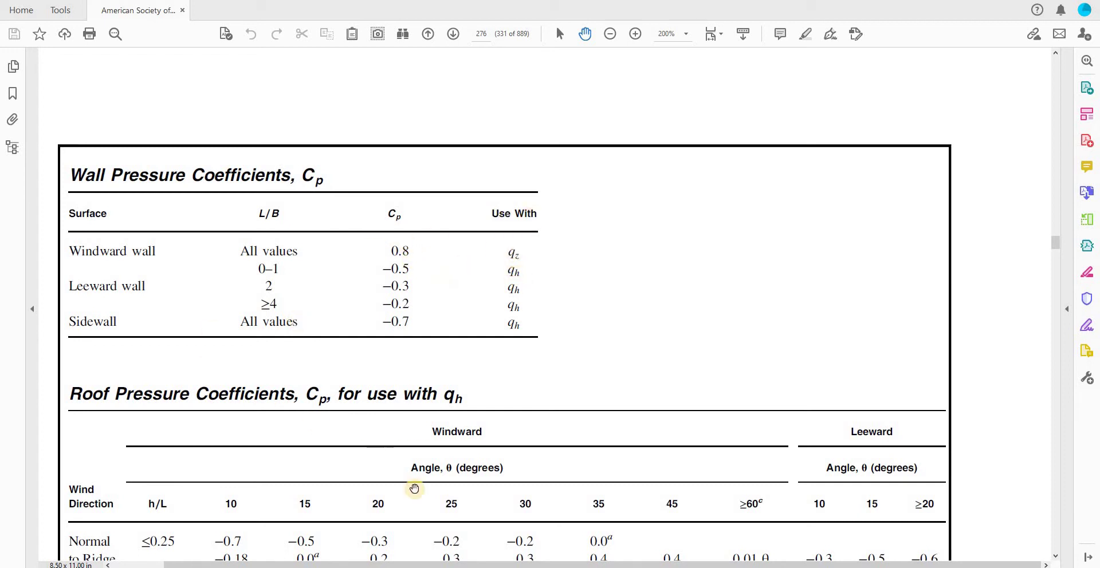
key(alt+Tab)
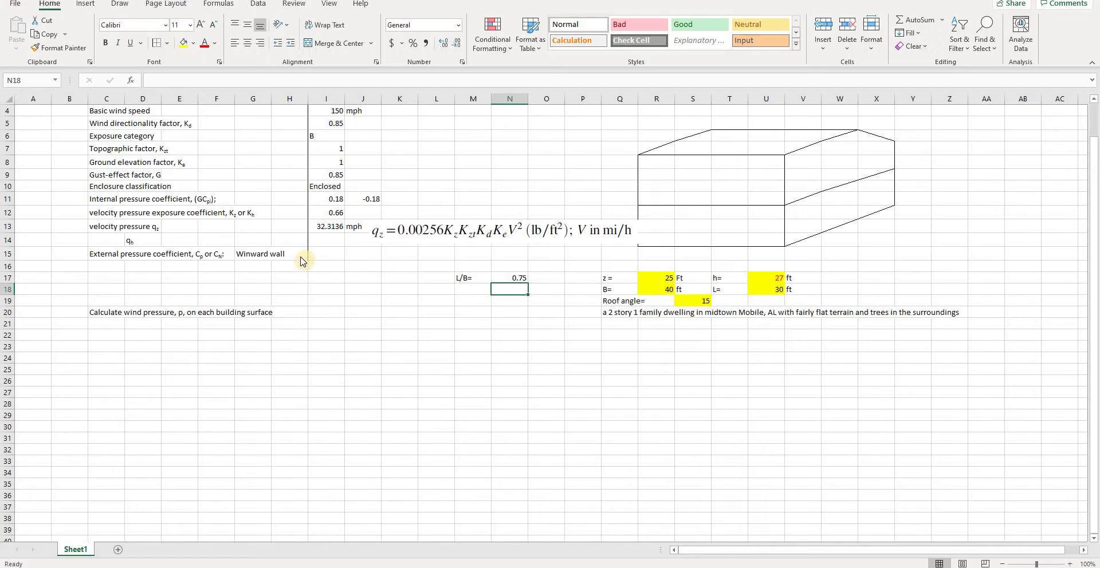
Enter the windward wall coefficient 0.8 in I15.
click(322, 256)
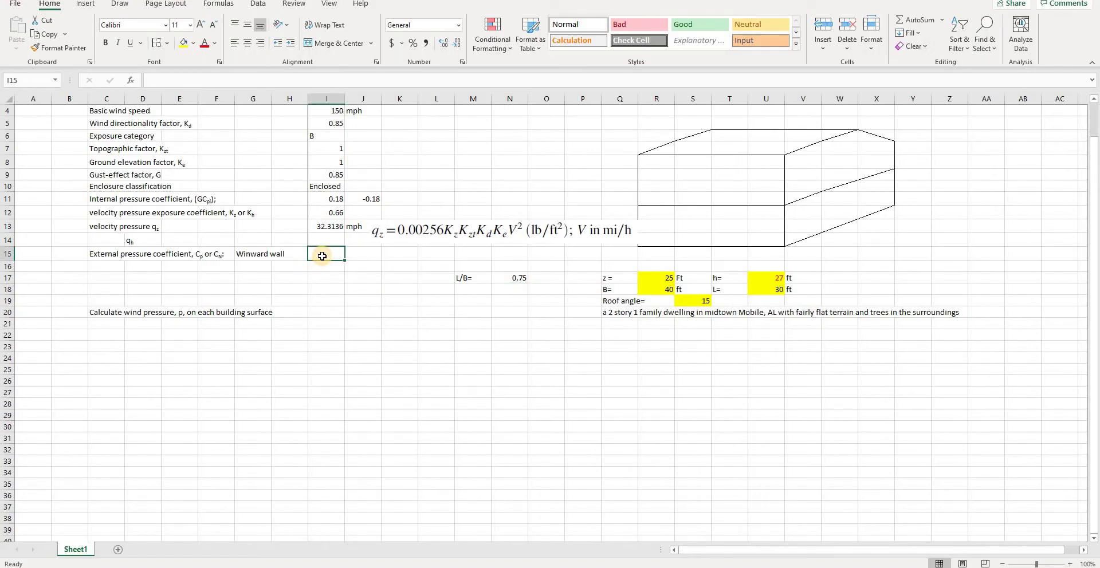
text(0.8)
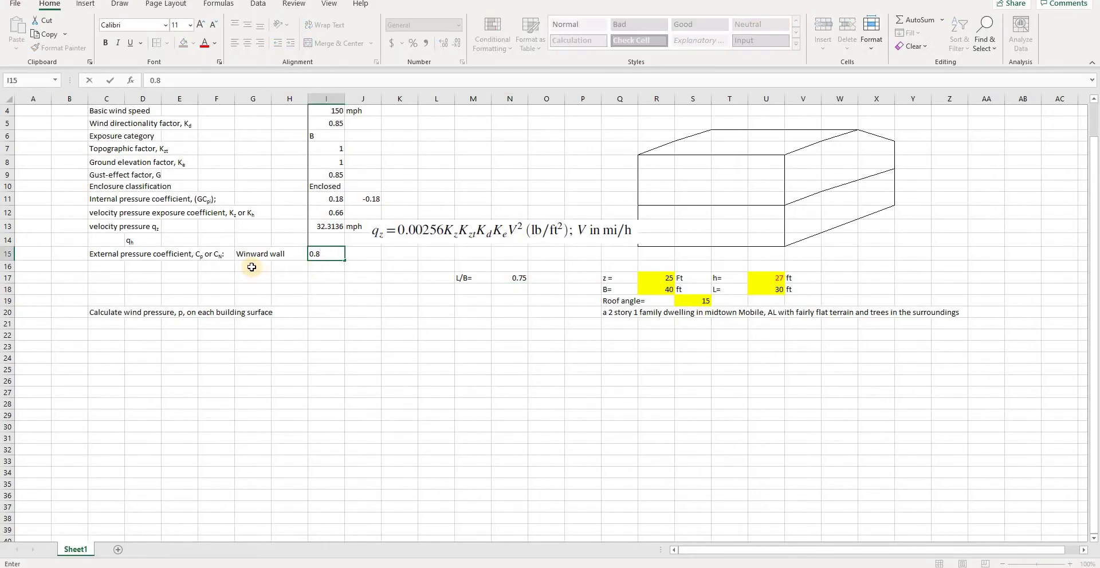
click(261, 268)
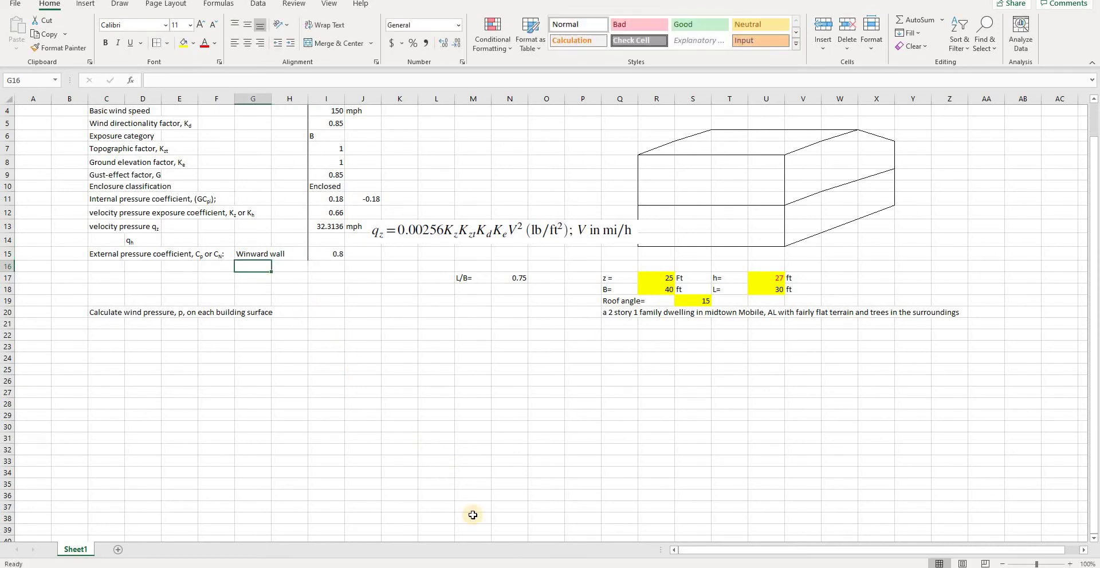
Label G16 'Leeward' and G17 'Side Wall' after checking the standard.
key(alt+Tab)
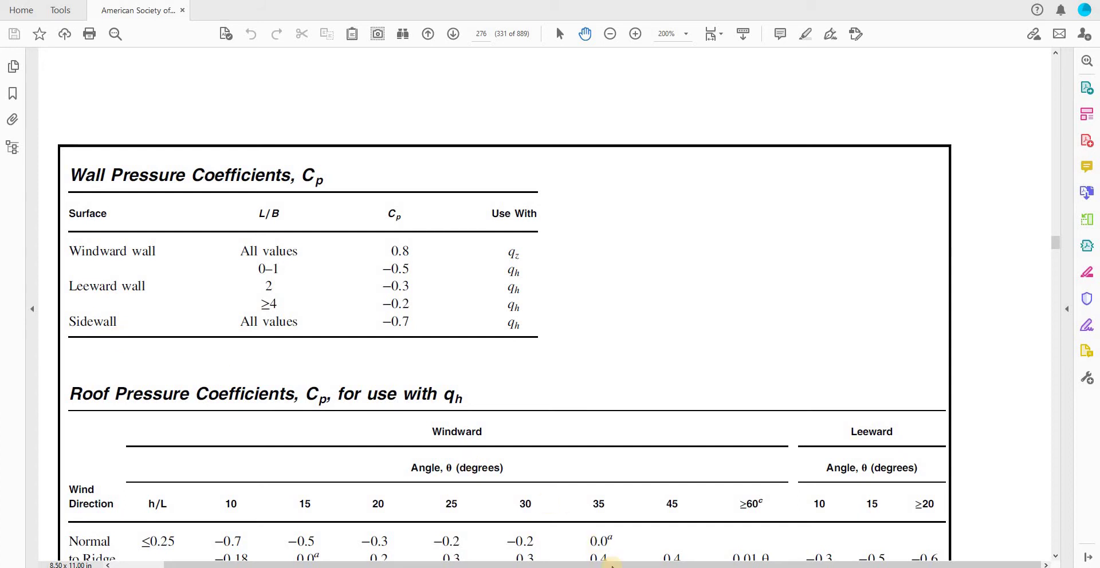
key(alt+Tab)
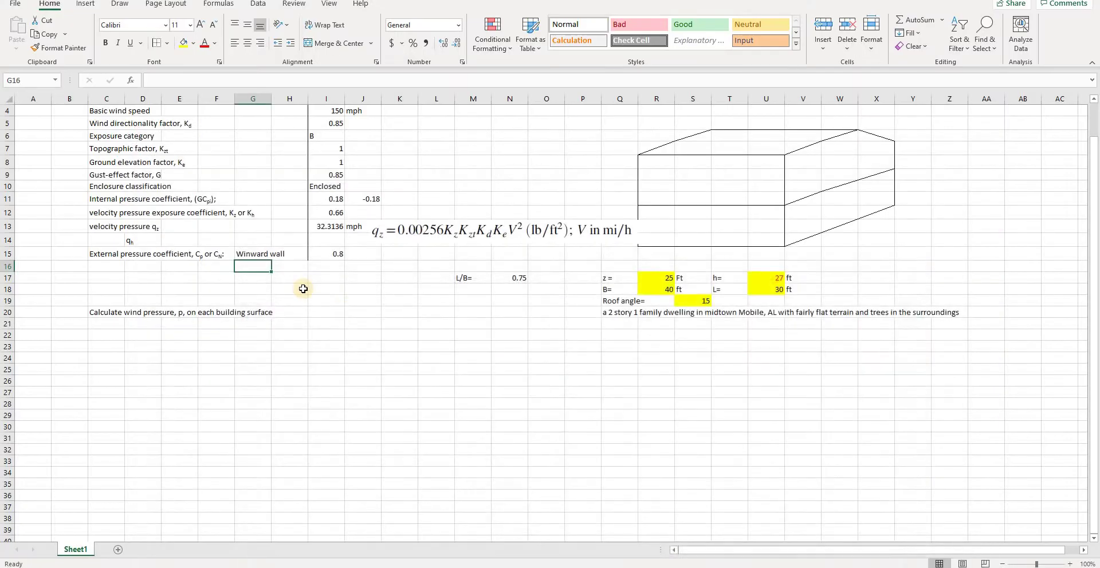
text(Leeward)
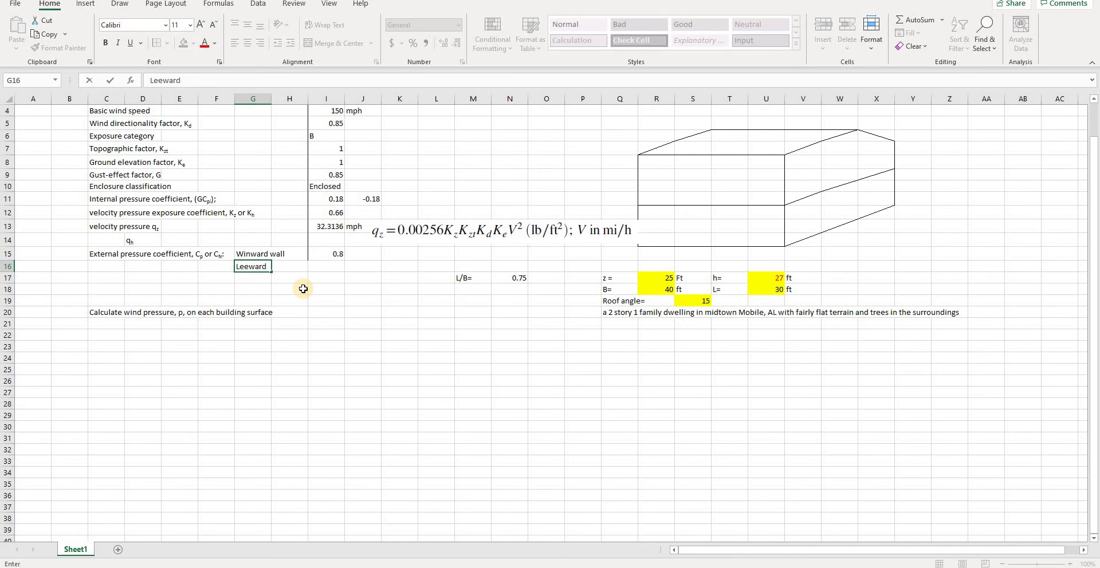
click(258, 283)
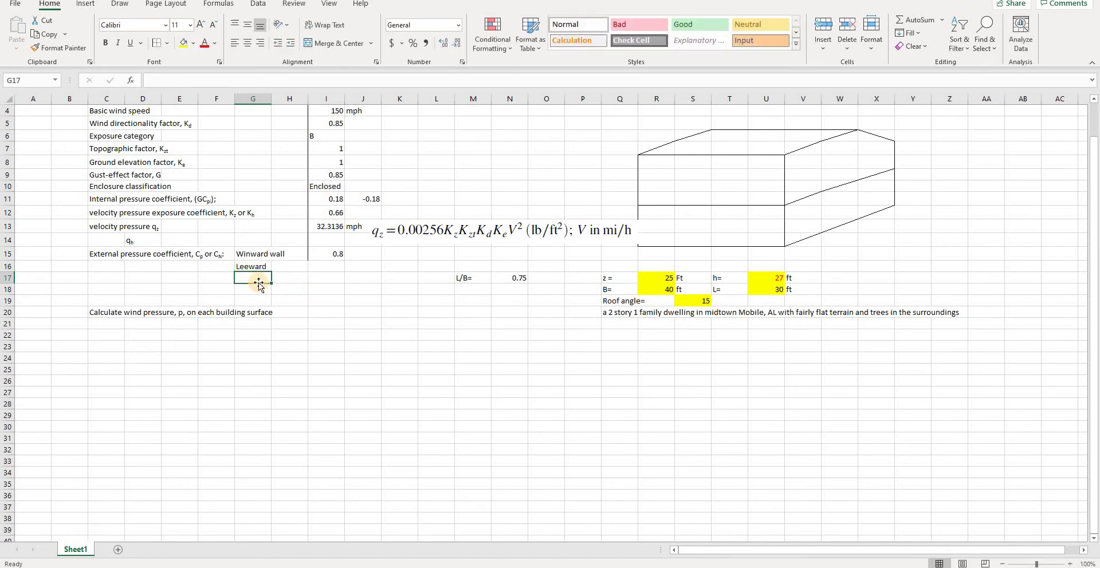
text(Side Wall)
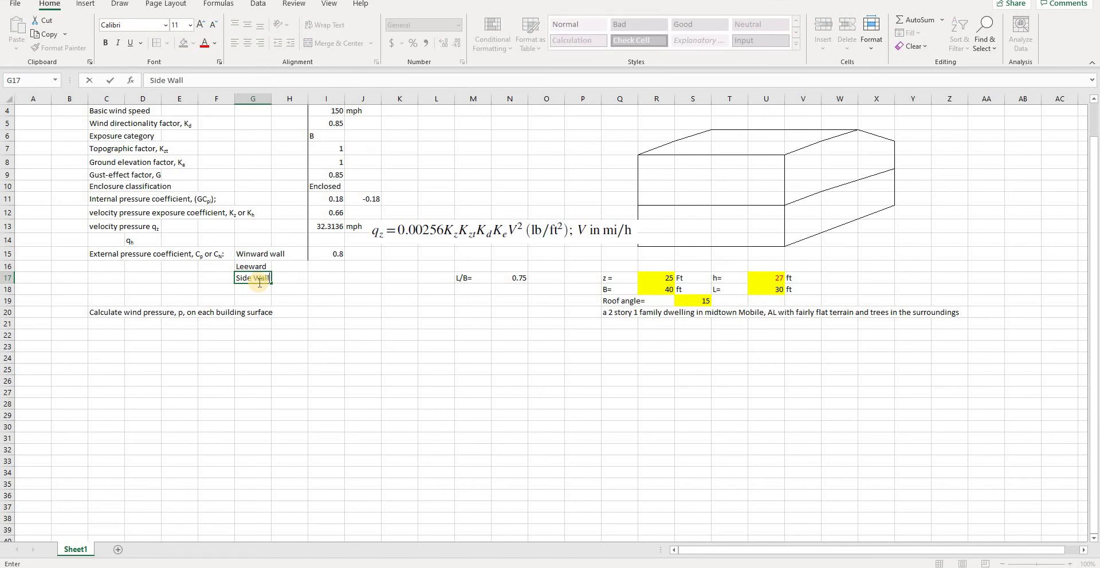
click(319, 268)
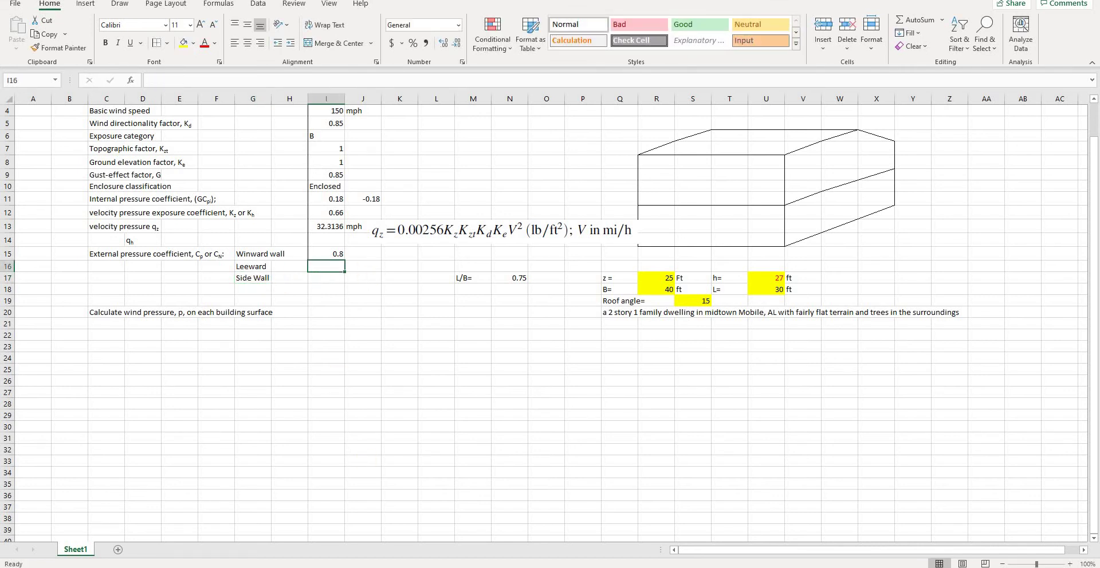
Enter the standard's coefficients -0.5 for the leeward wall and -0.7 for the side wall.
key(alt+Tab)
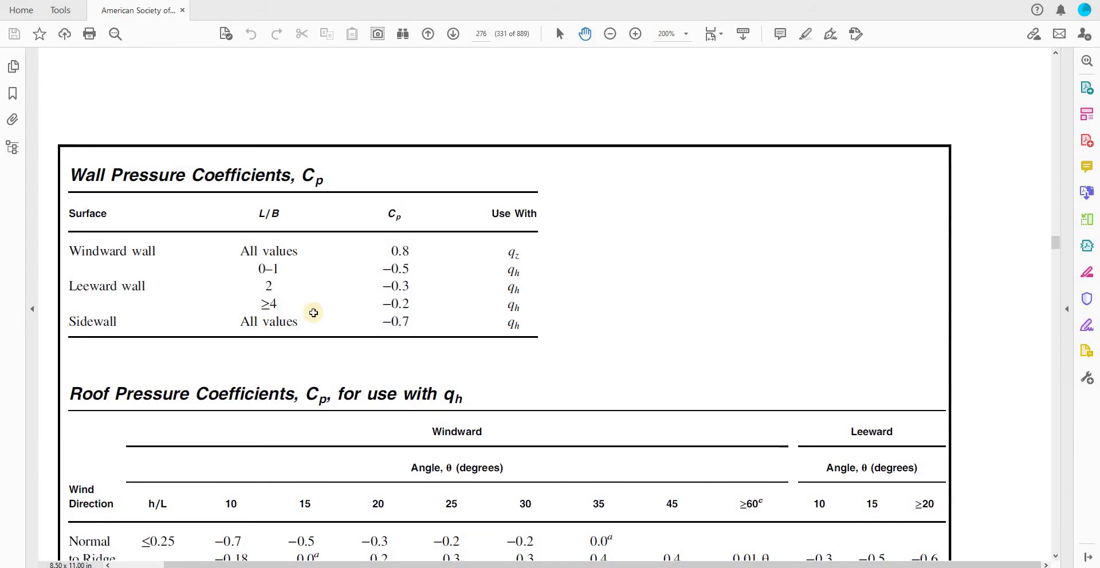
key(alt+Tab)
text(-)
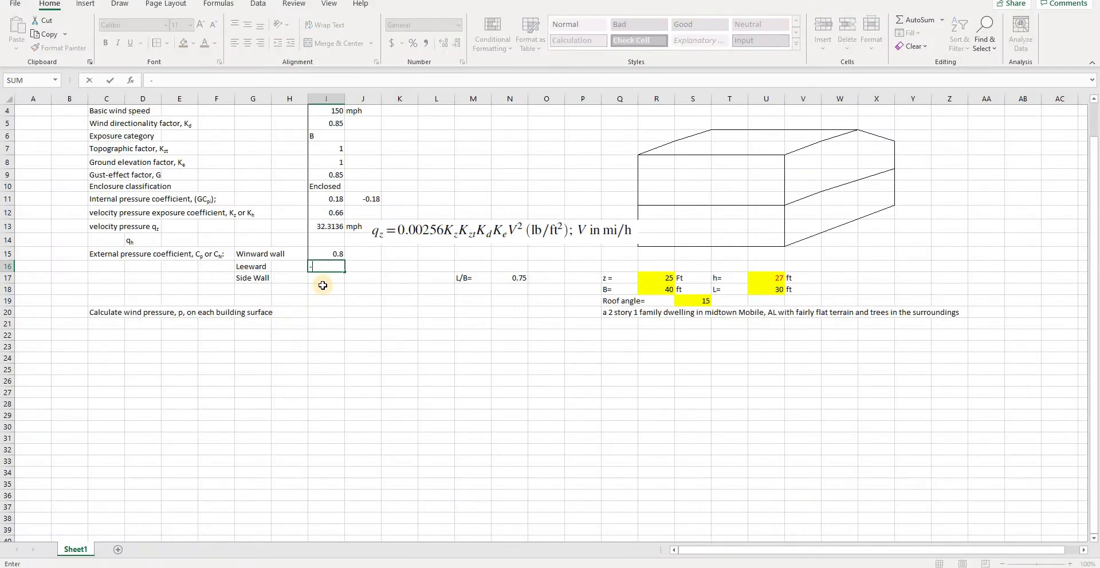
text(.5)
key(Return)
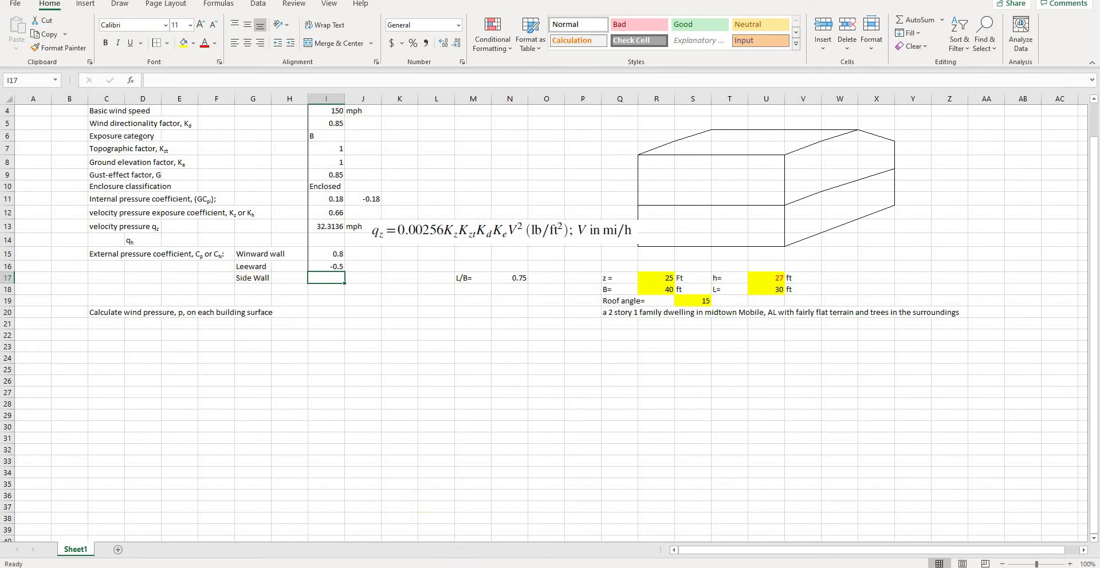
key(alt+Tab)
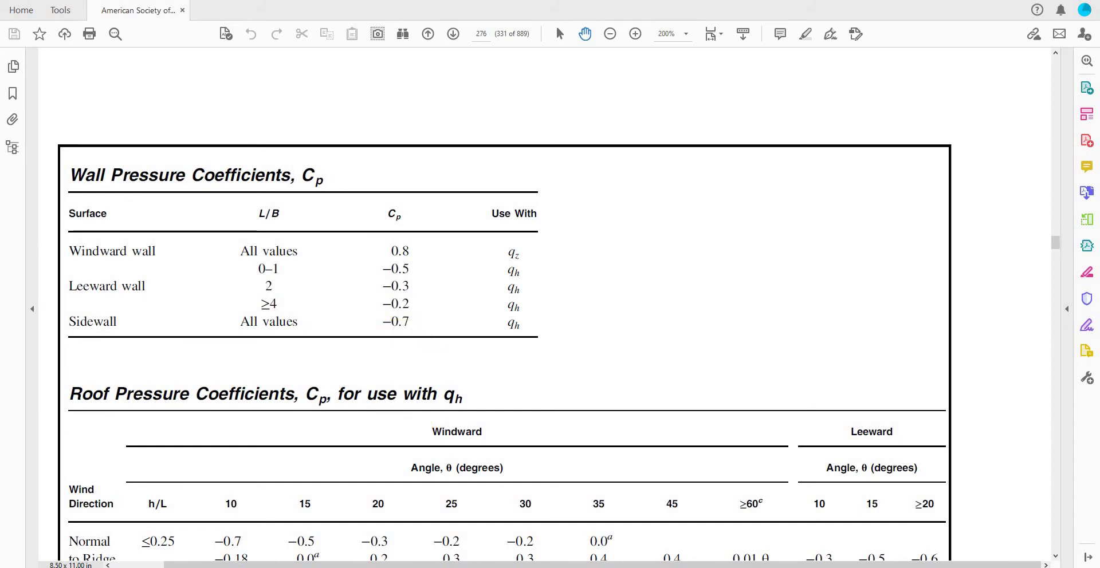
key(alt+Tab)
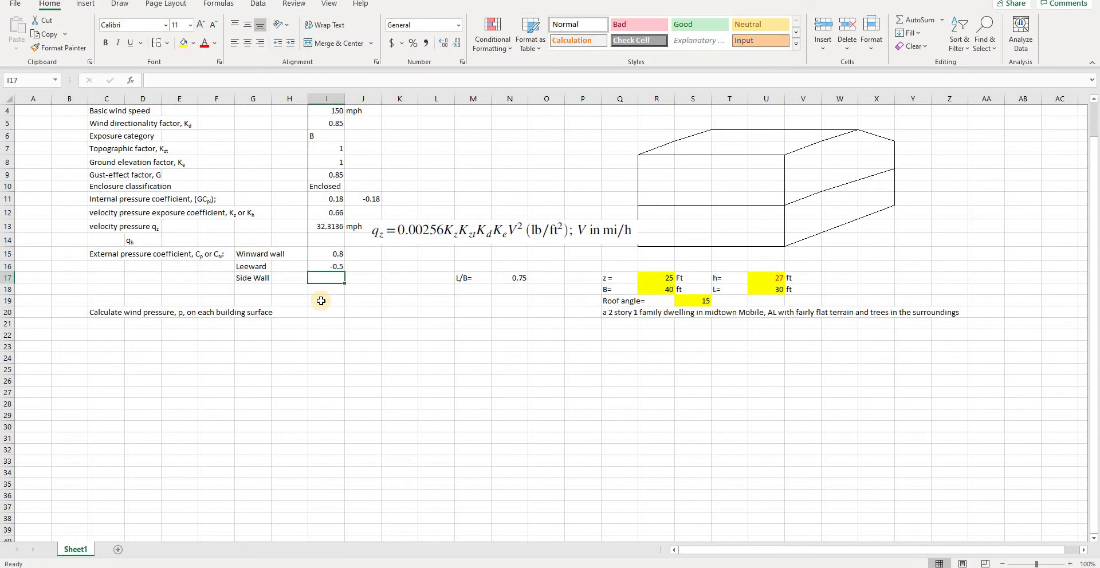
text(-0.7)
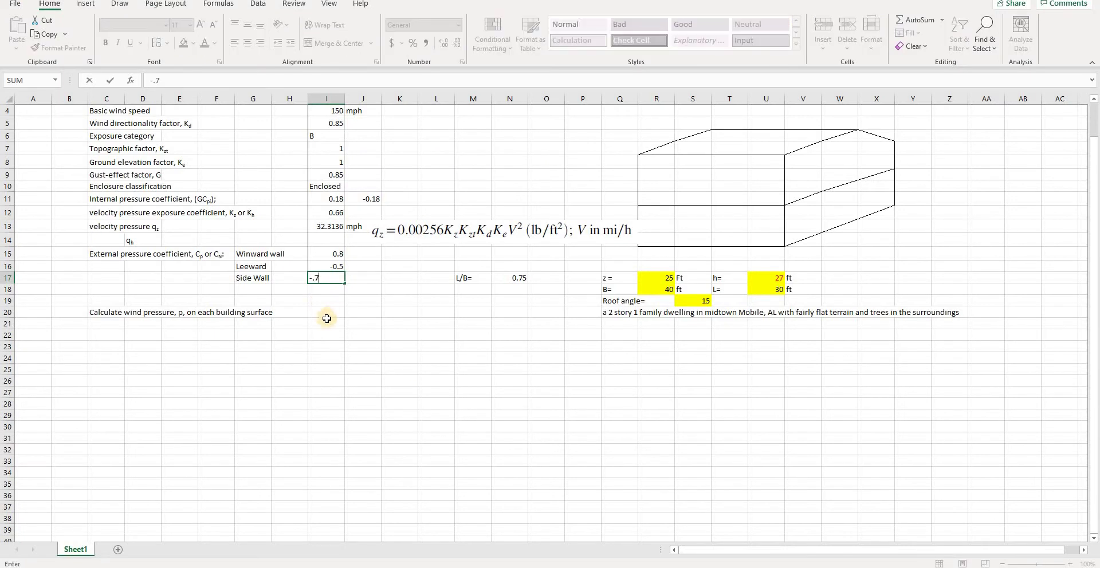
key(Return)
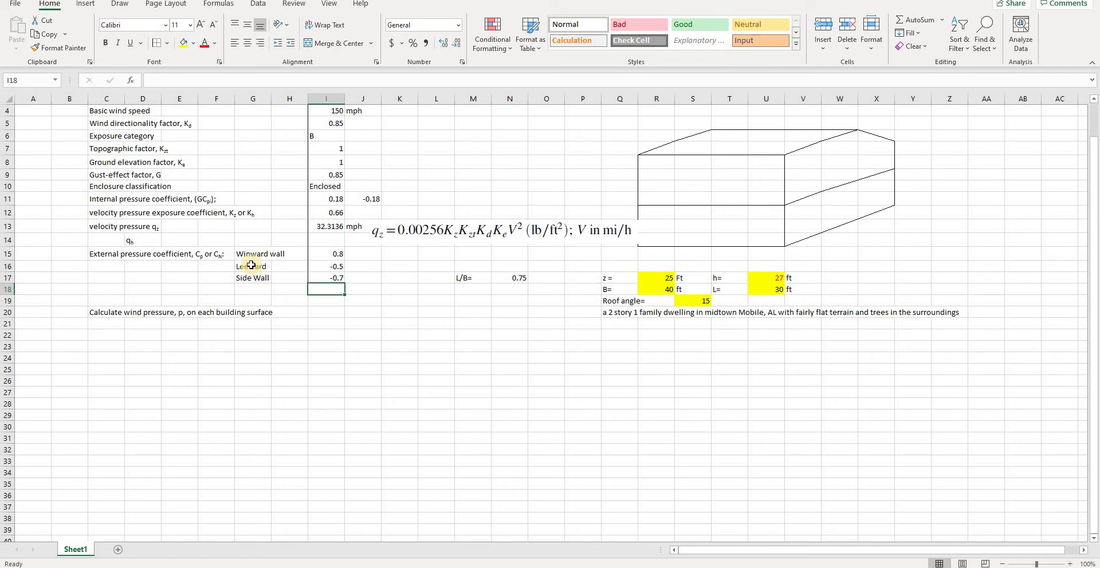
Rename the G16 label to 'Leeward Wall'.
click(249, 268)
double_click(268, 267)
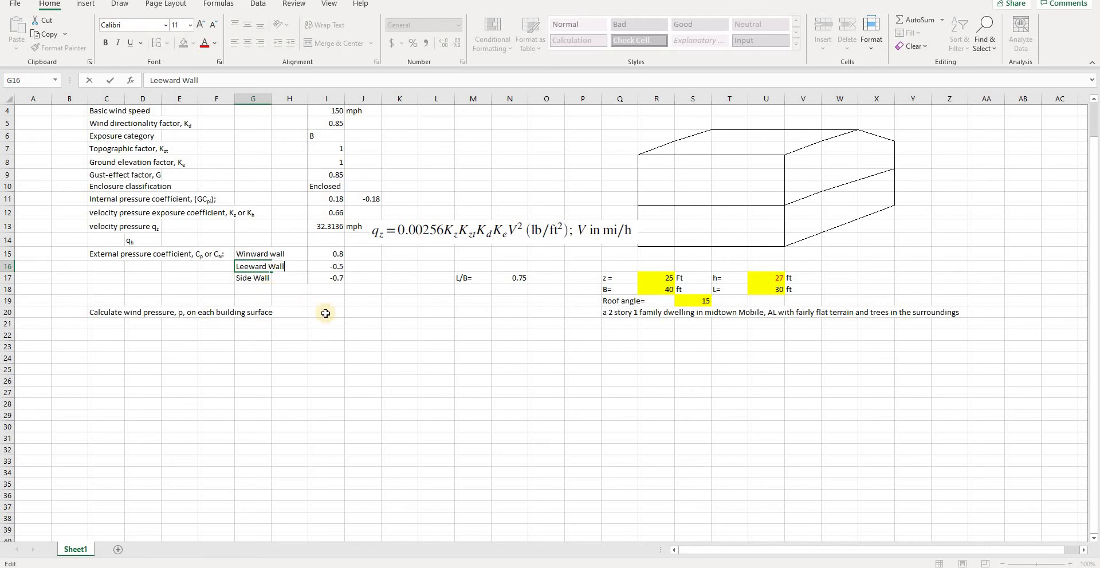
click(253, 335)
key(alt+Tab)
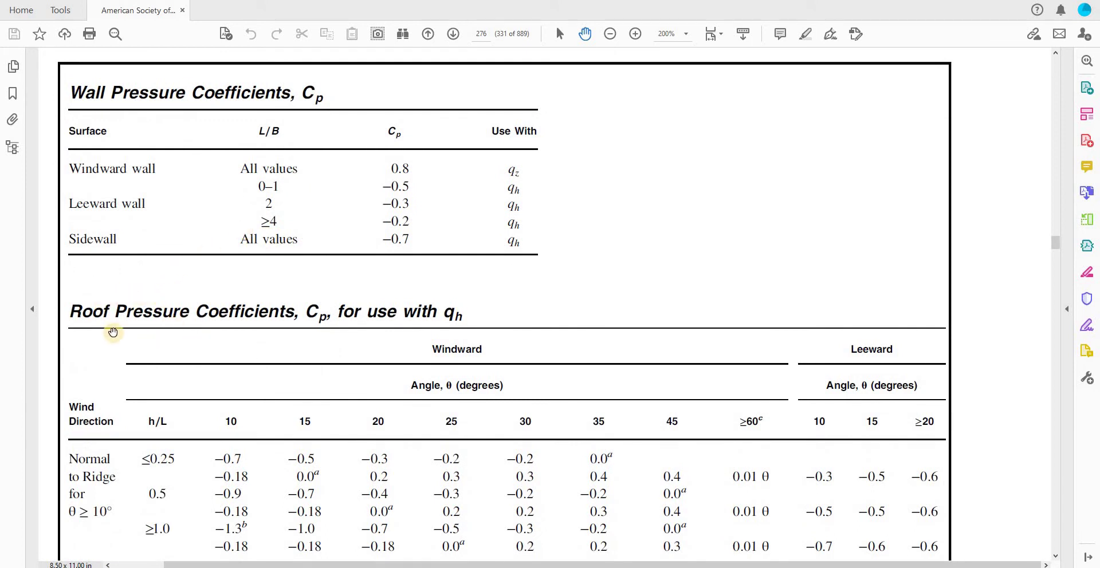
scroll(401, 275, down, 3)
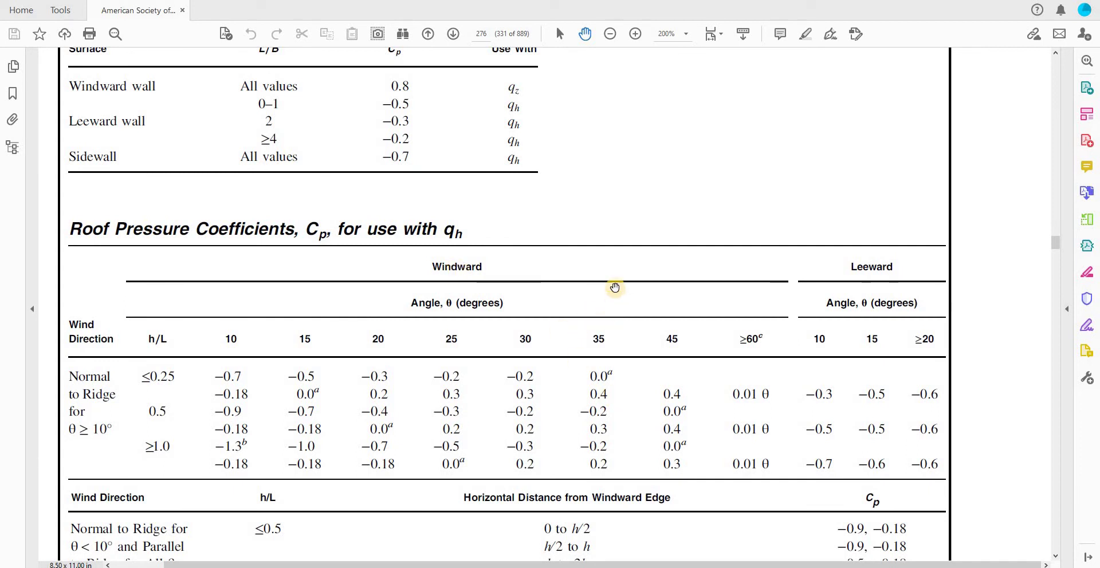
scroll(598, 269, up, 10)
scroll(593, 264, up, 10)
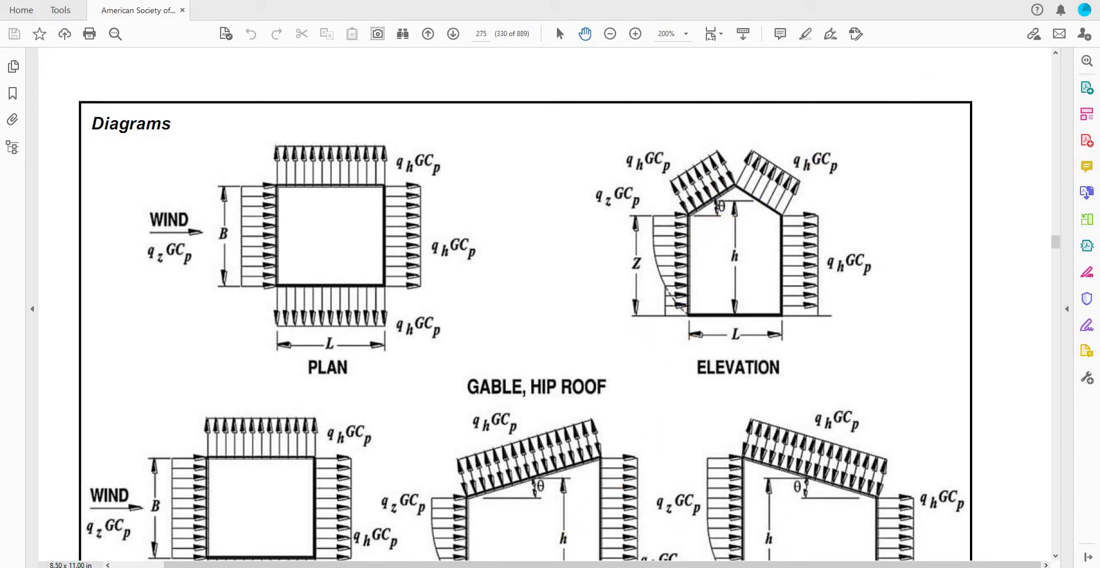
scroll(484, 413, down, 15)
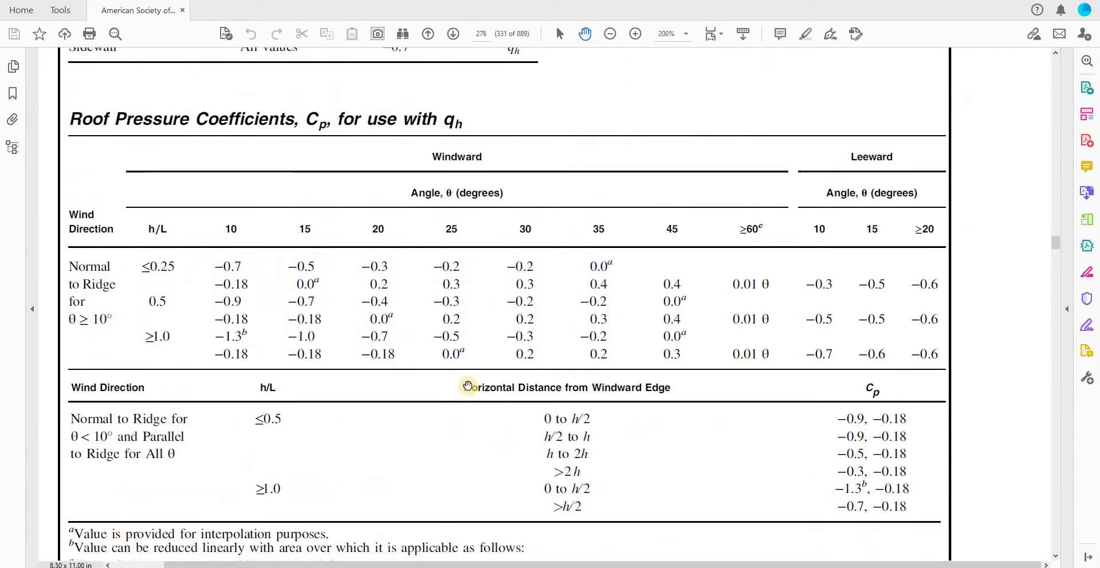
scroll(342, 340, up, 1)
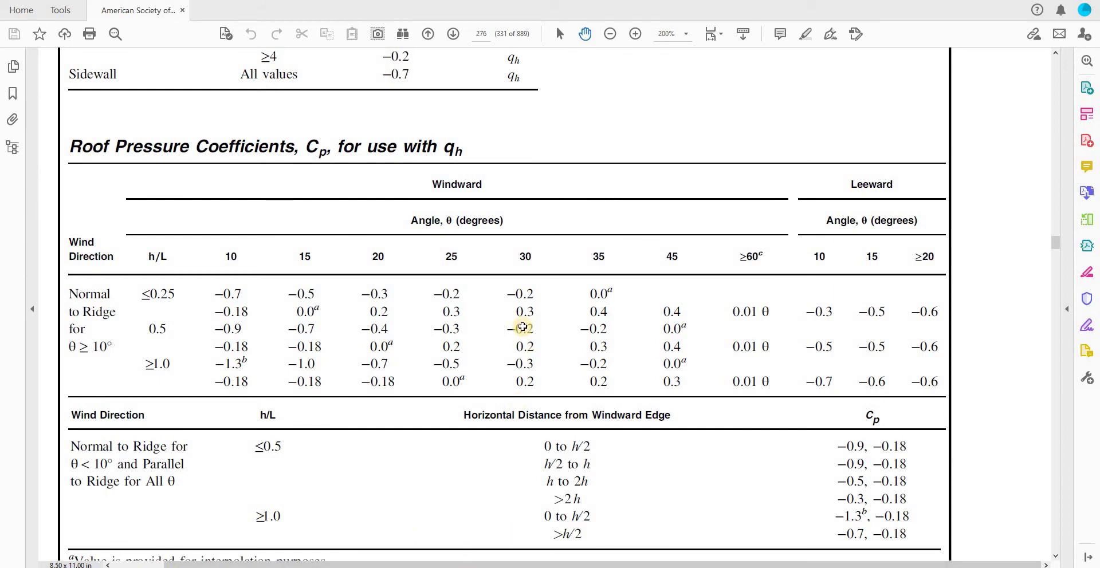
key(alt+Tab)
Enter 'h/L=' in M18 and the formula =U17/U18 in N18, giving 0.9.
click(460, 292)
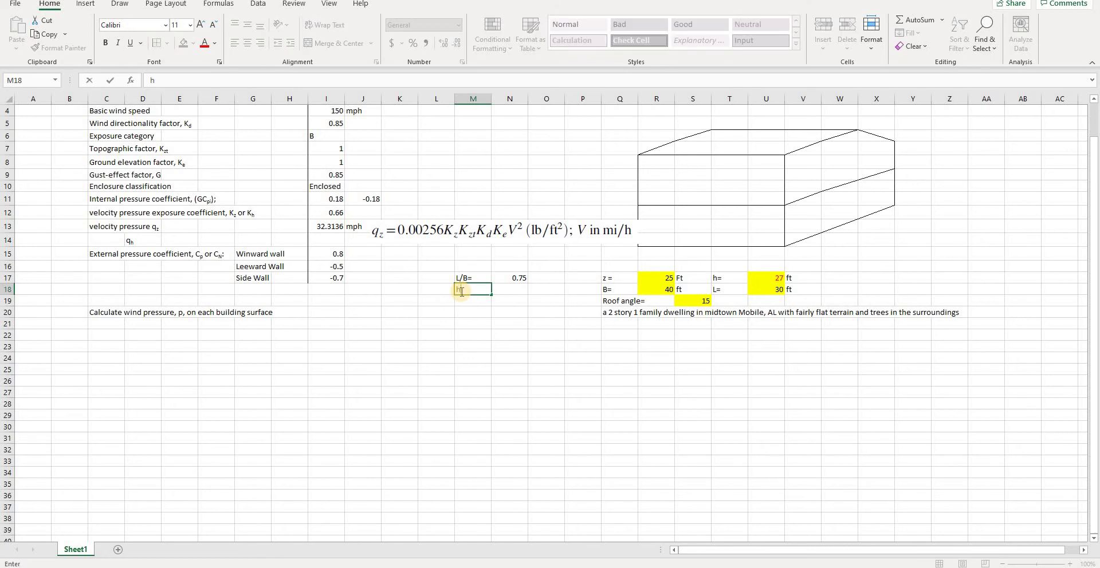
text(h/L=)
click(508, 289)
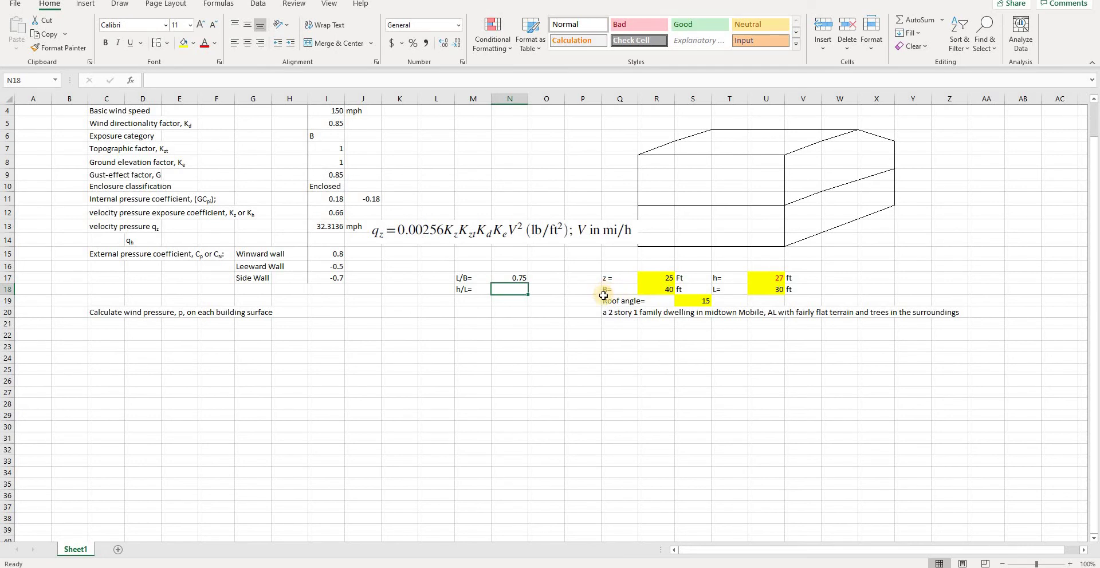
text(=)
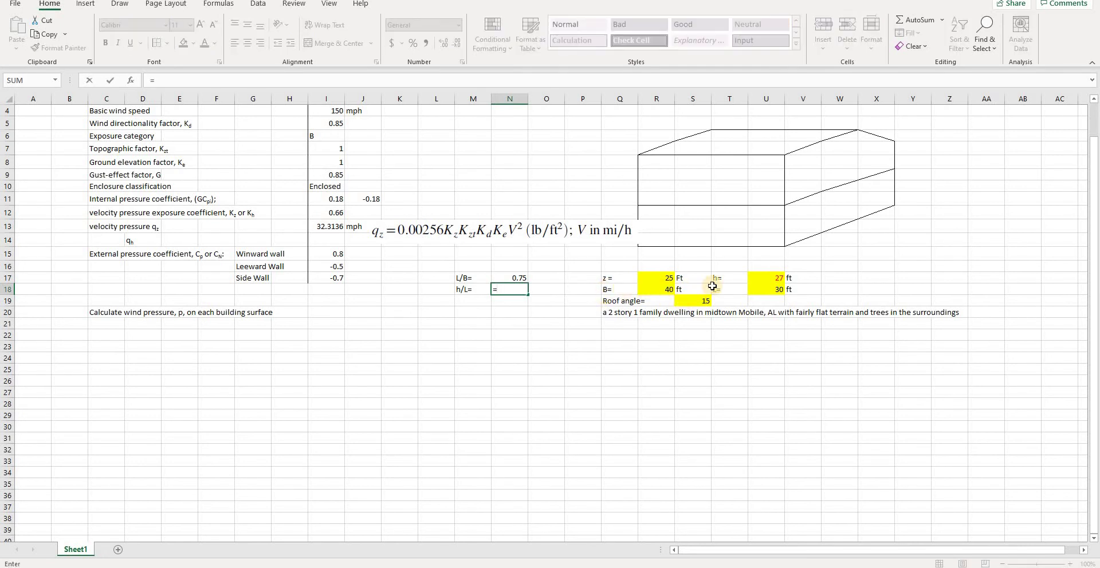
click(774, 279)
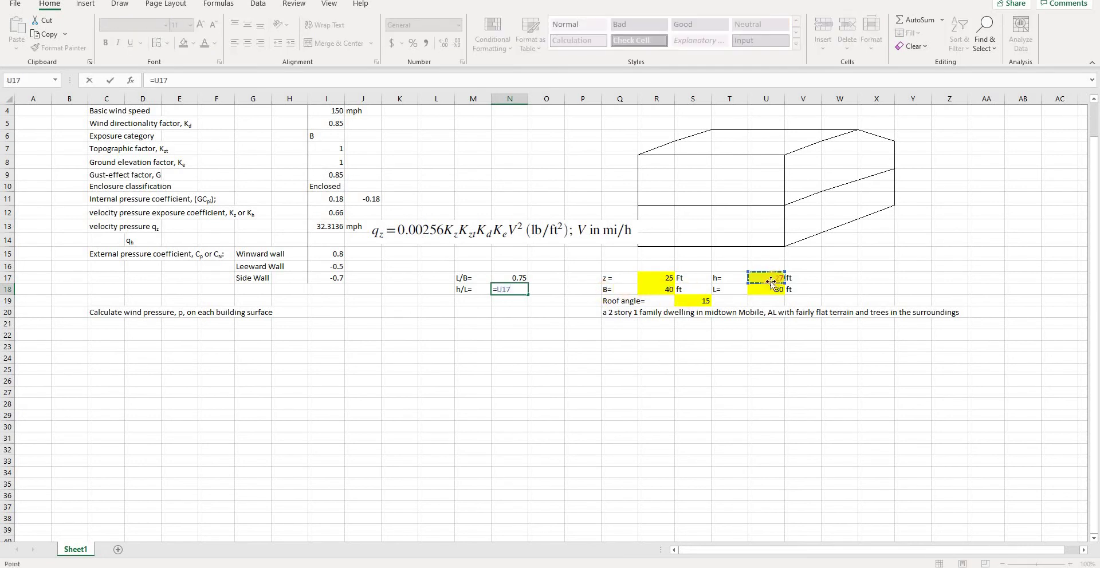
text(/)
click(776, 289)
key(Return)
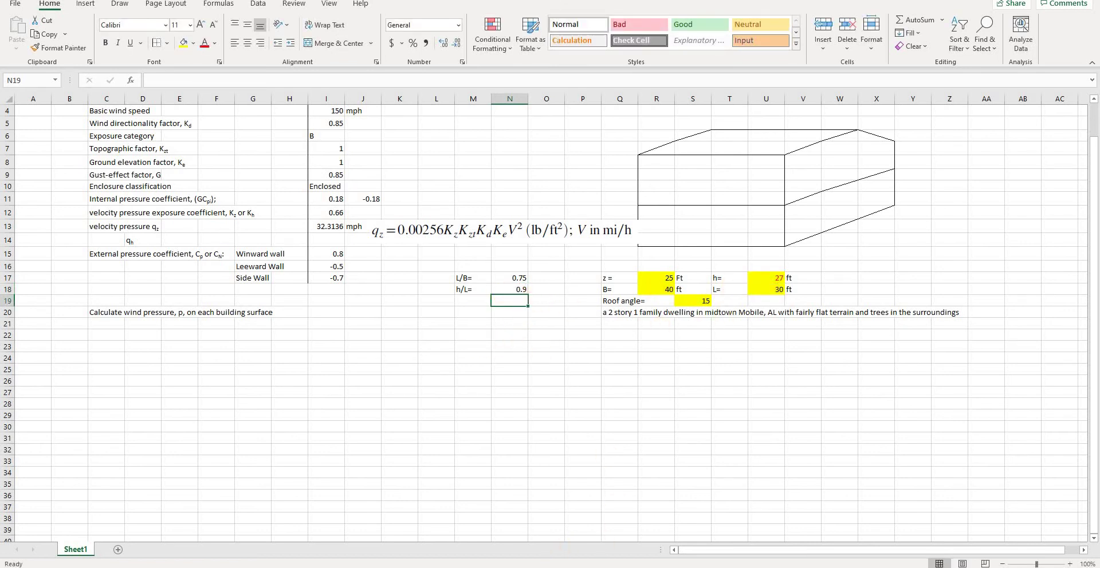
key(alt+Tab)
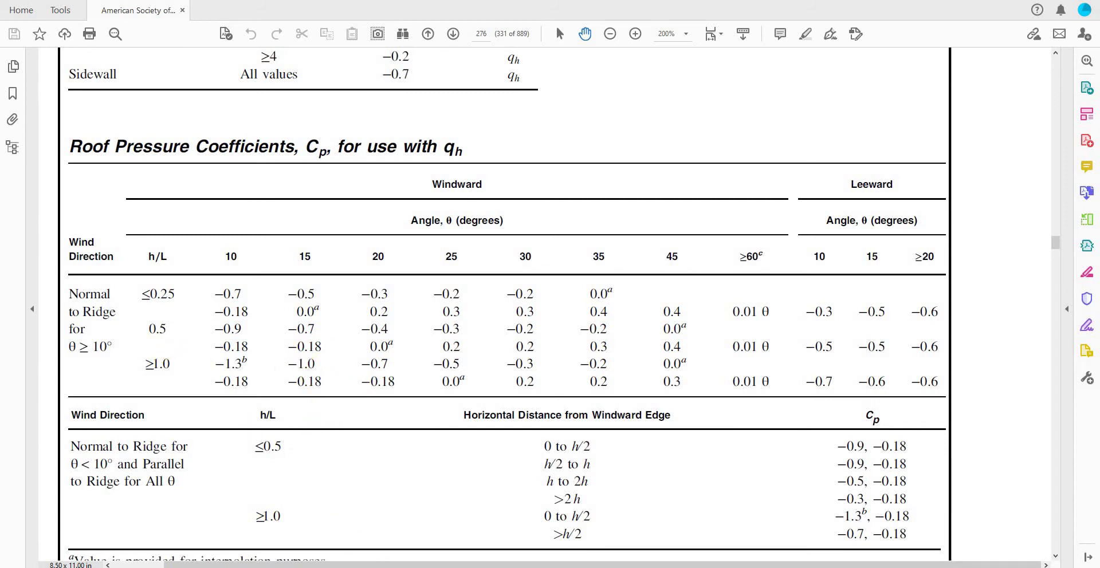
mouse_move(503, 567)
scroll(176, 388, down, 3)
scroll(176, 388, down, 1)
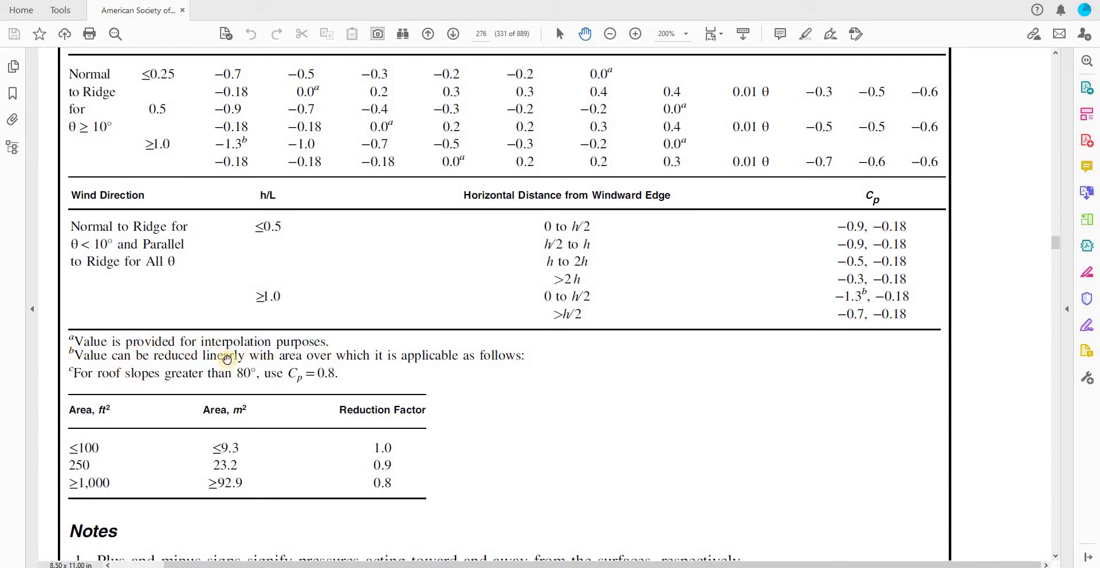
scroll(147, 458, down, 5)
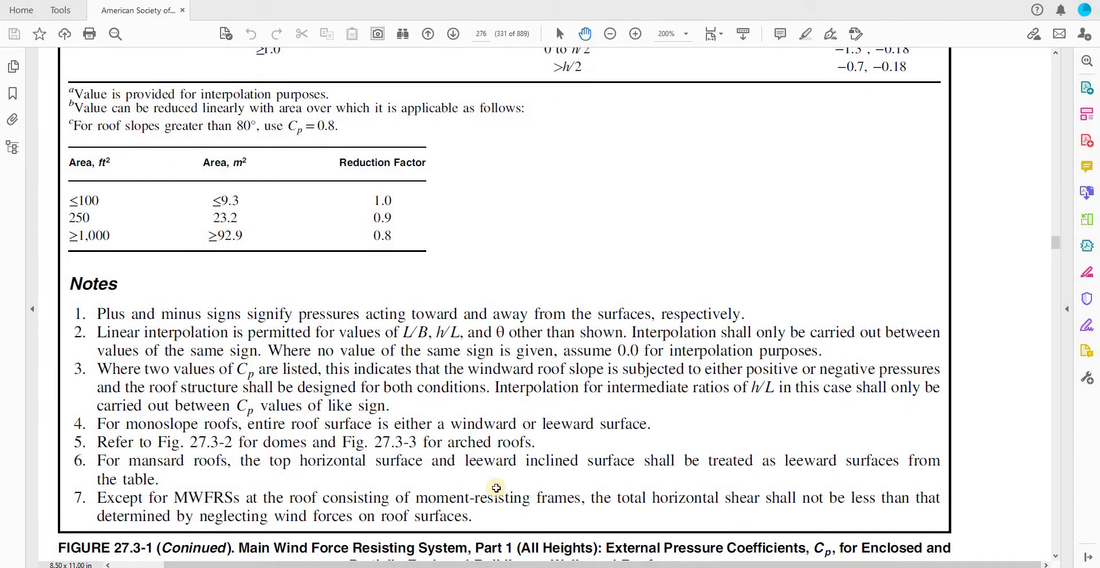
key(alt+Tab)
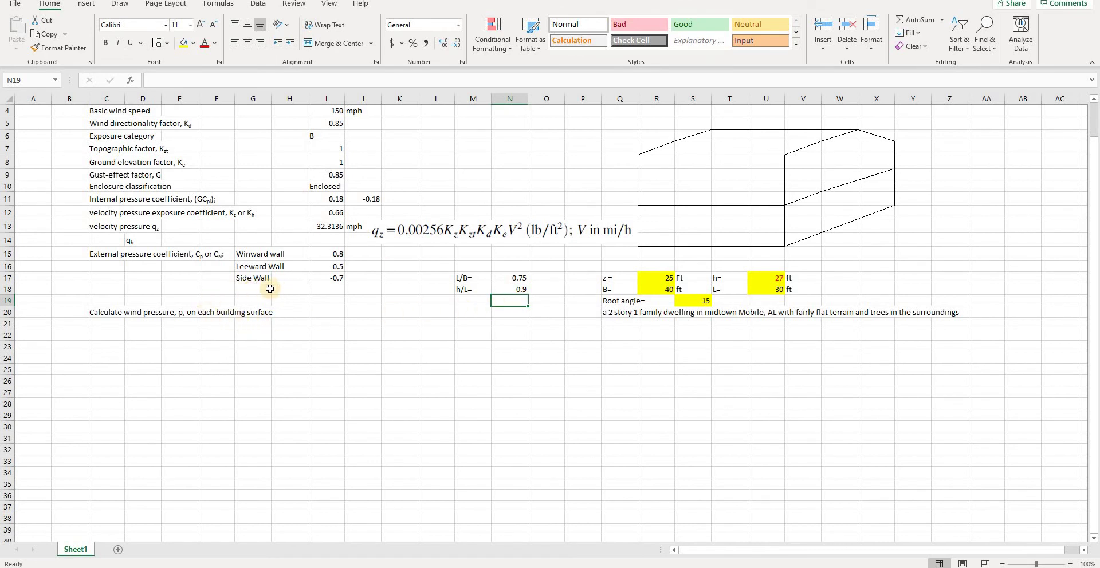
Type 'Roof' in F18 and 'Windward' in G18 to start the roof coefficient row.
click(208, 288)
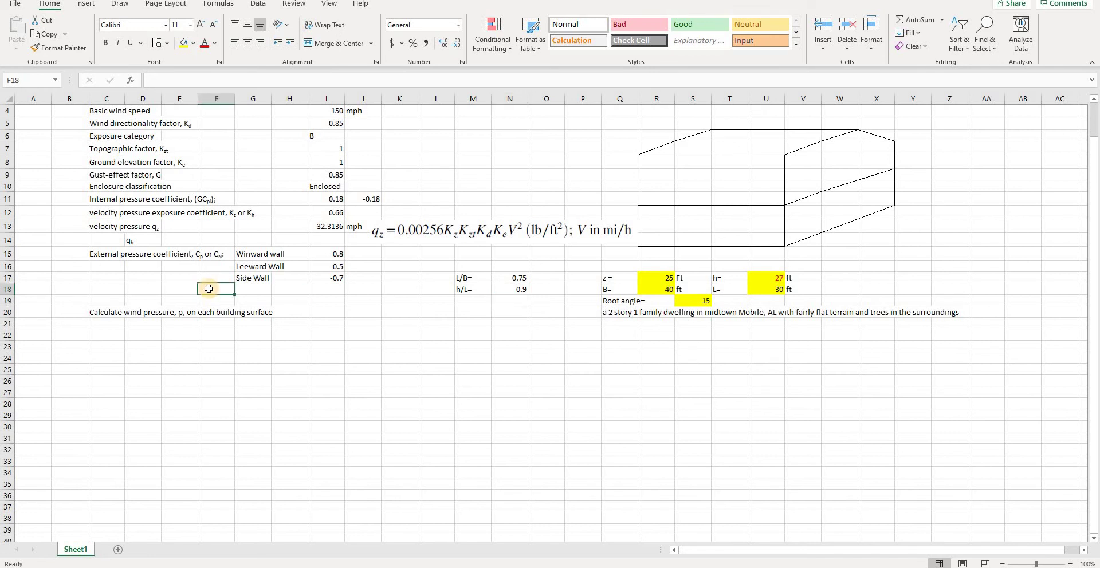
text(Roof)
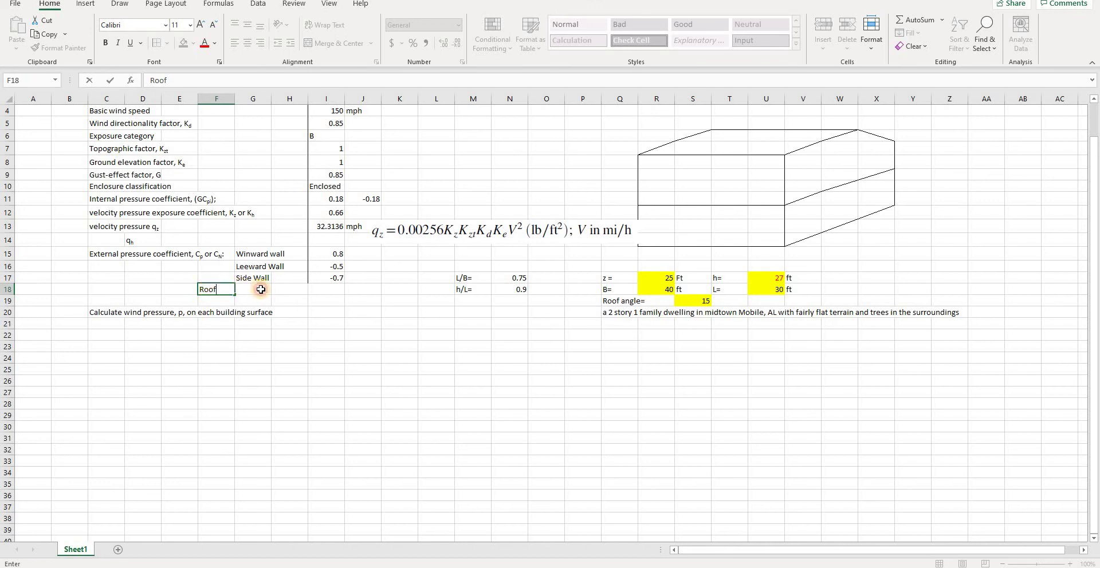
click(260, 289)
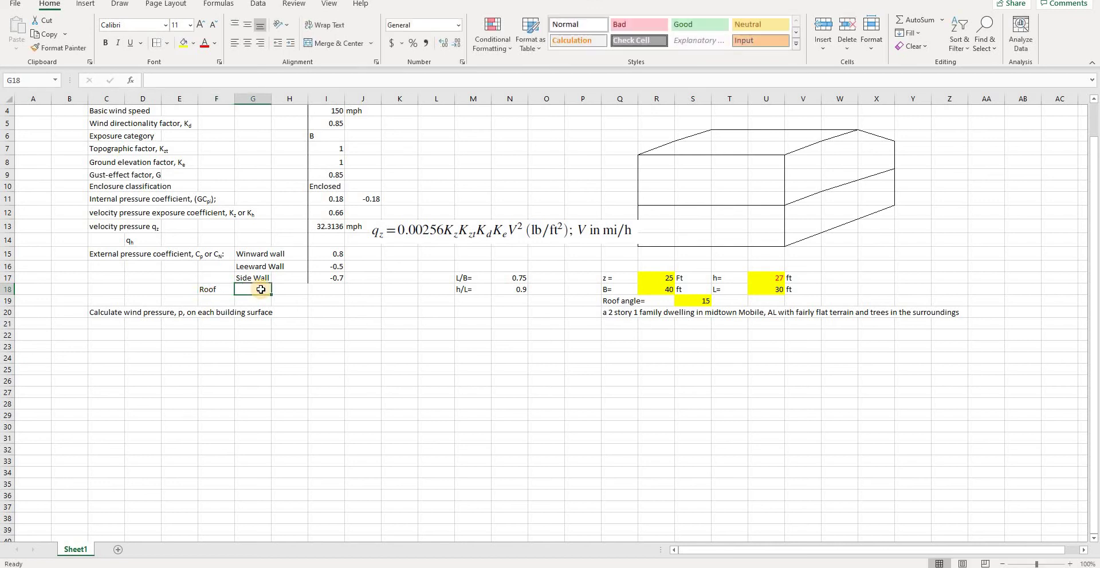
text(Win)
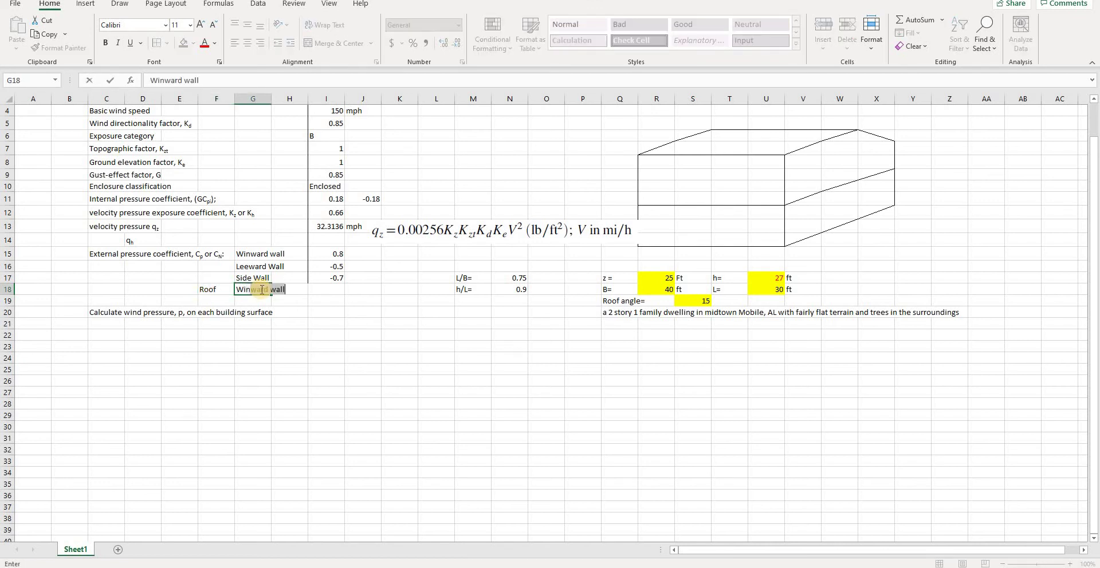
text(dward)
click(323, 289)
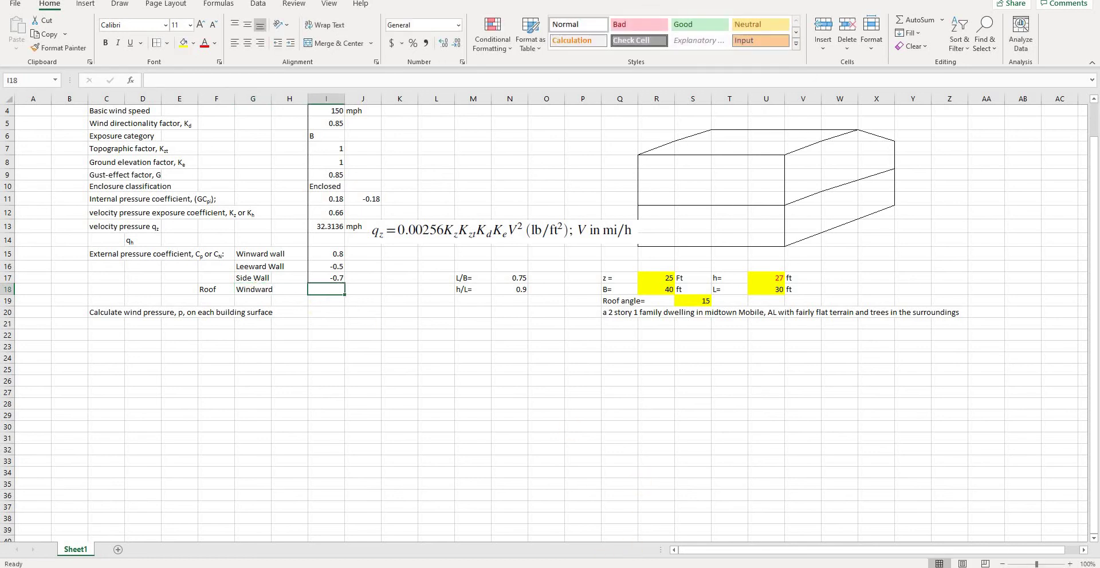
Scroll through the PDF's wall and roof coefficient tables and gable roof diagrams, then return to Excel.
key(alt+Tab)
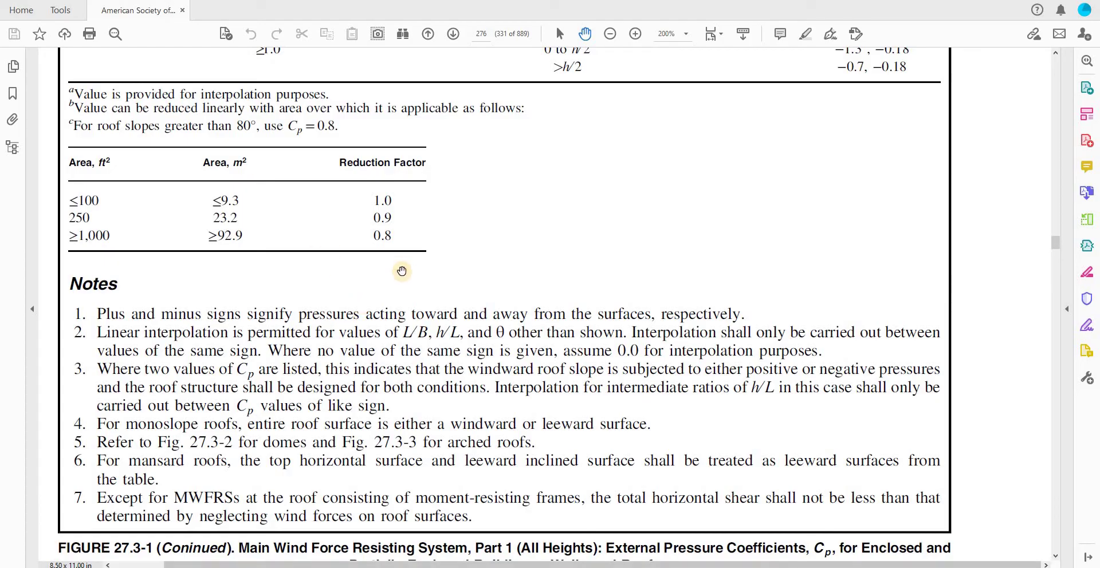
scroll(478, 271, up, 8)
scroll(418, 272, up, 3)
scroll(429, 238, down, 1)
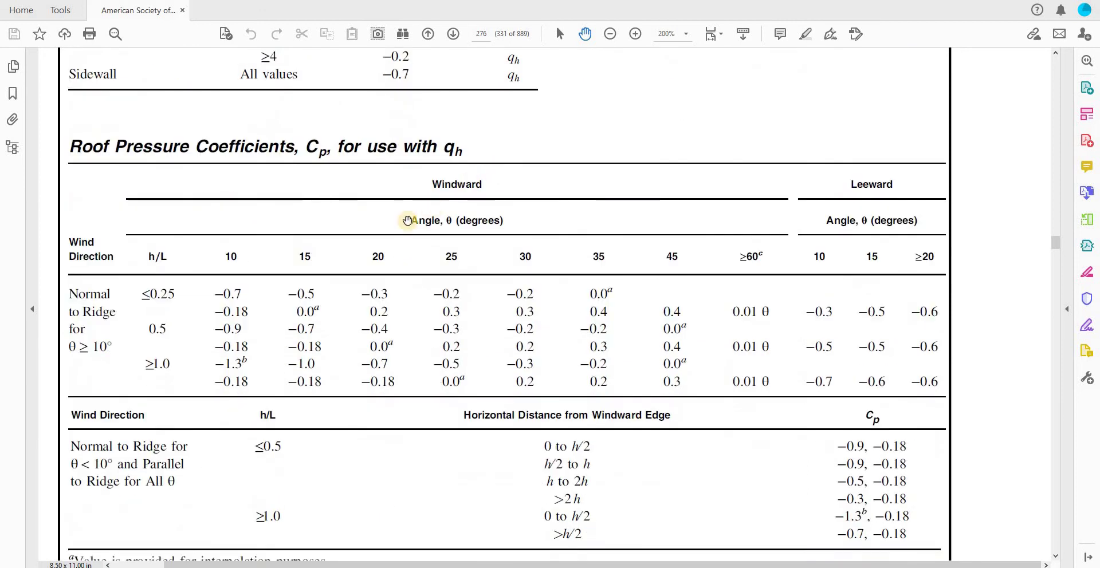
scroll(421, 166, up, 3)
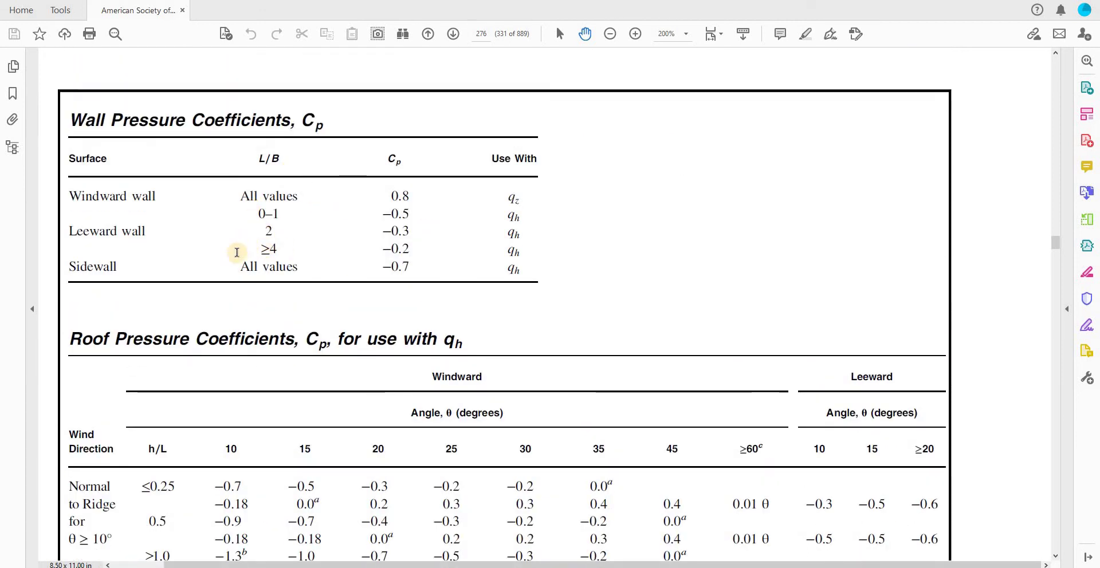
scroll(393, 337, down, 2)
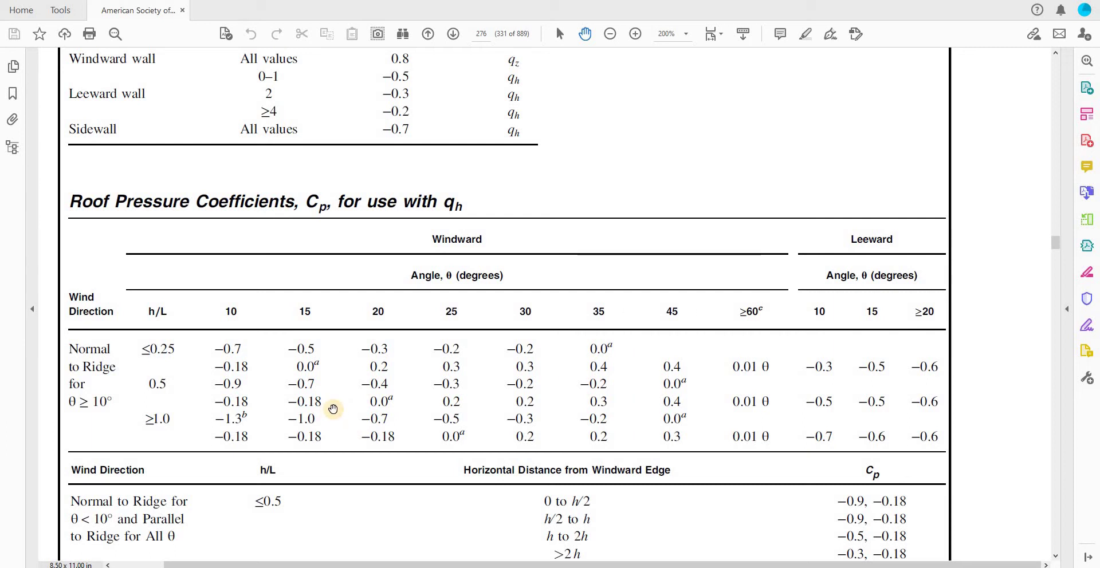
scroll(508, 420, down, 1)
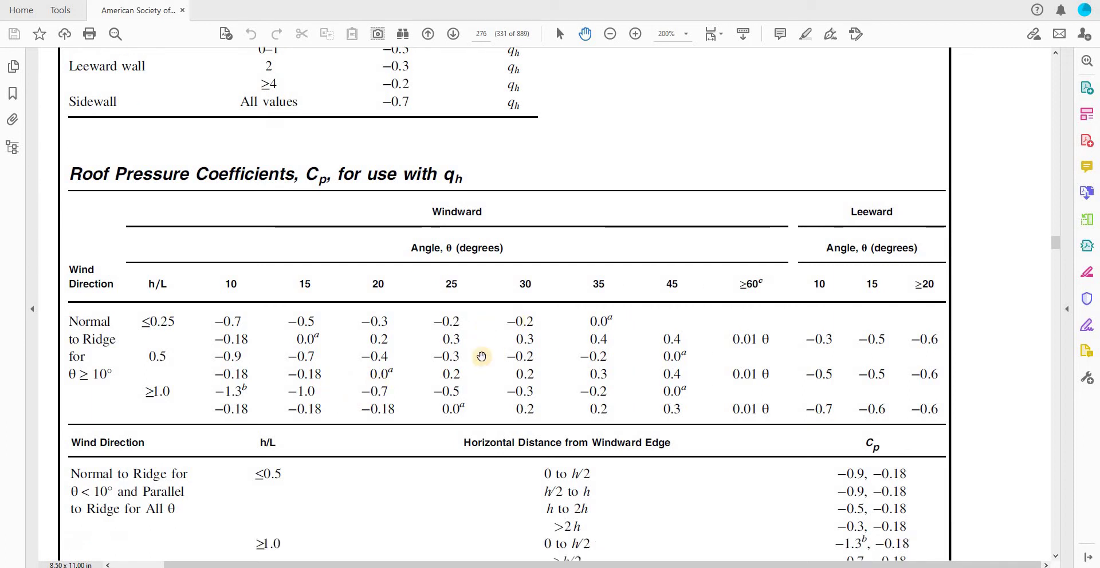
scroll(550, 423, up, 15)
scroll(464, 395, up, 8)
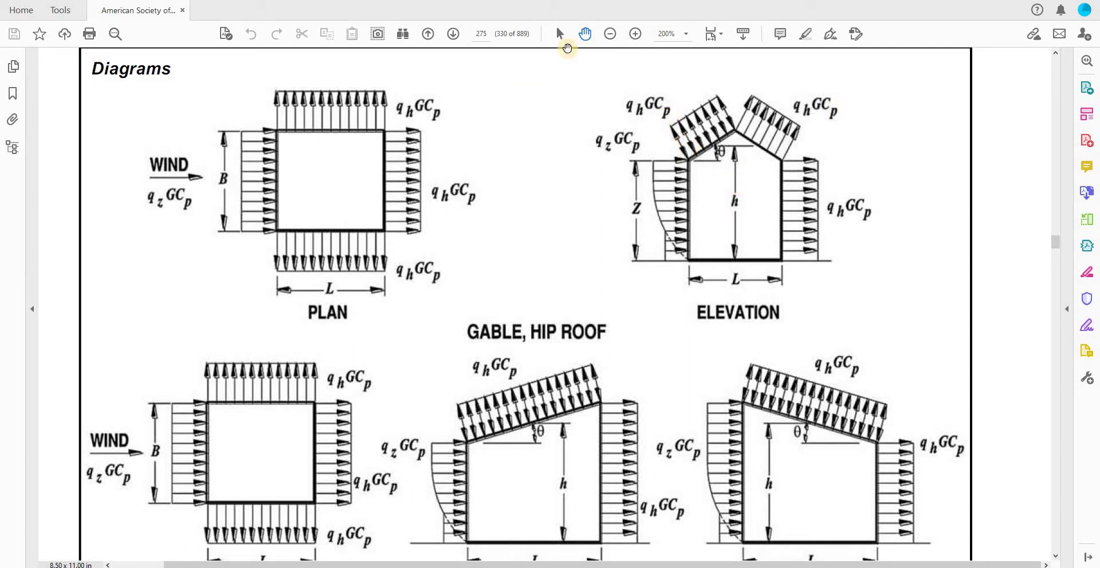
scroll(490, 261, down, 15)
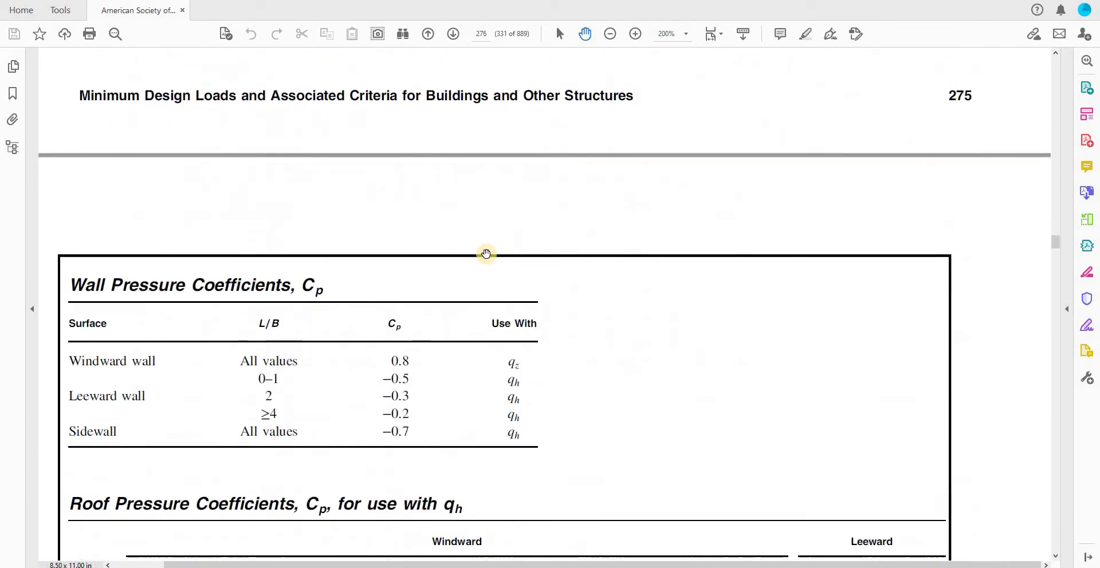
scroll(486, 253, down, 10)
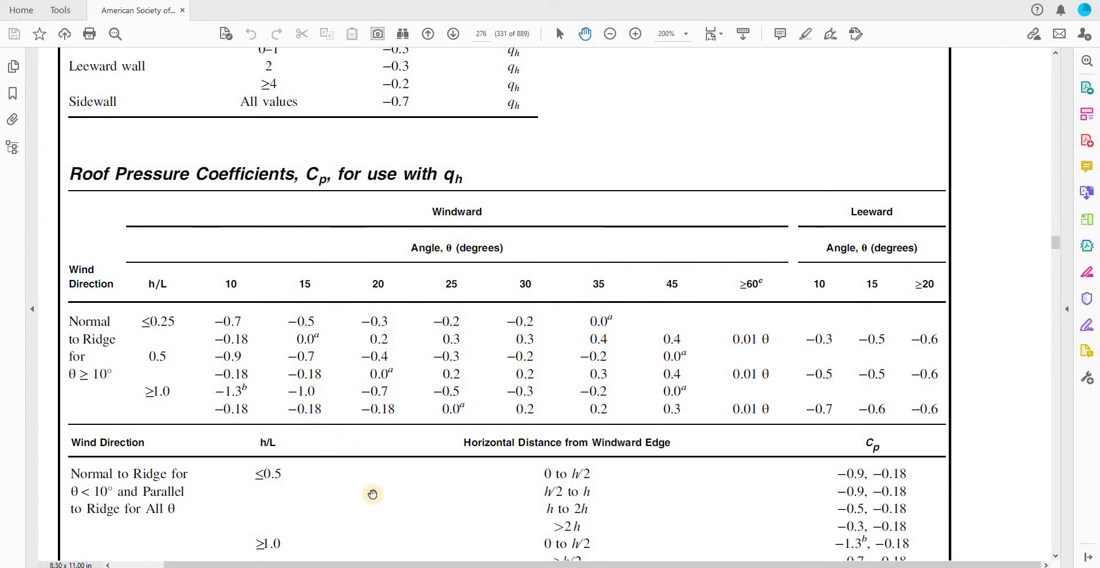
key(alt+Tab)
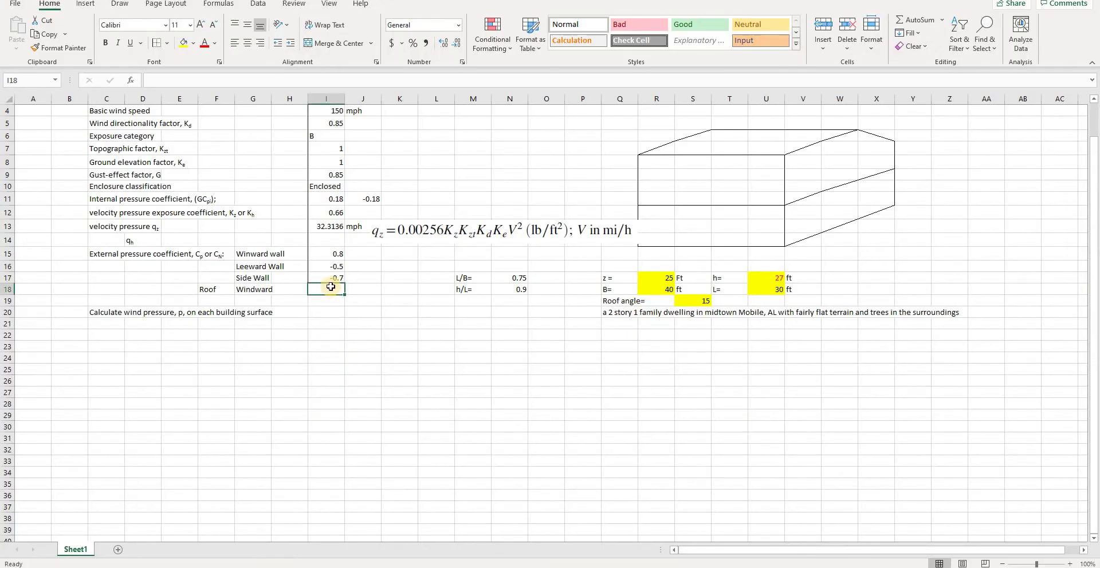
Enter -0.94 as the windward roof coefficient and label G19 'Leeward'.
text(-0.94)
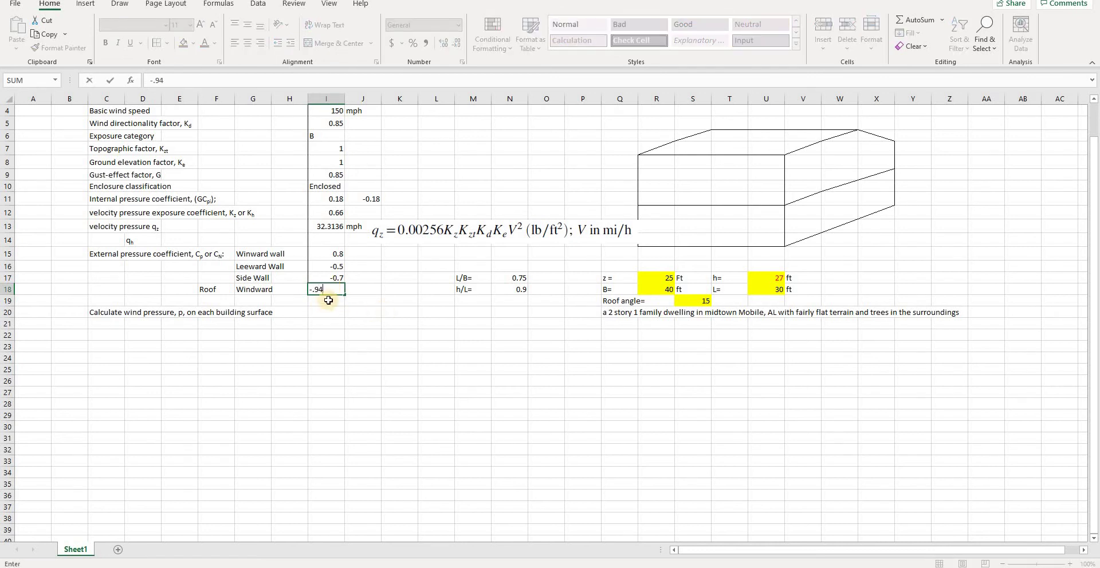
click(314, 309)
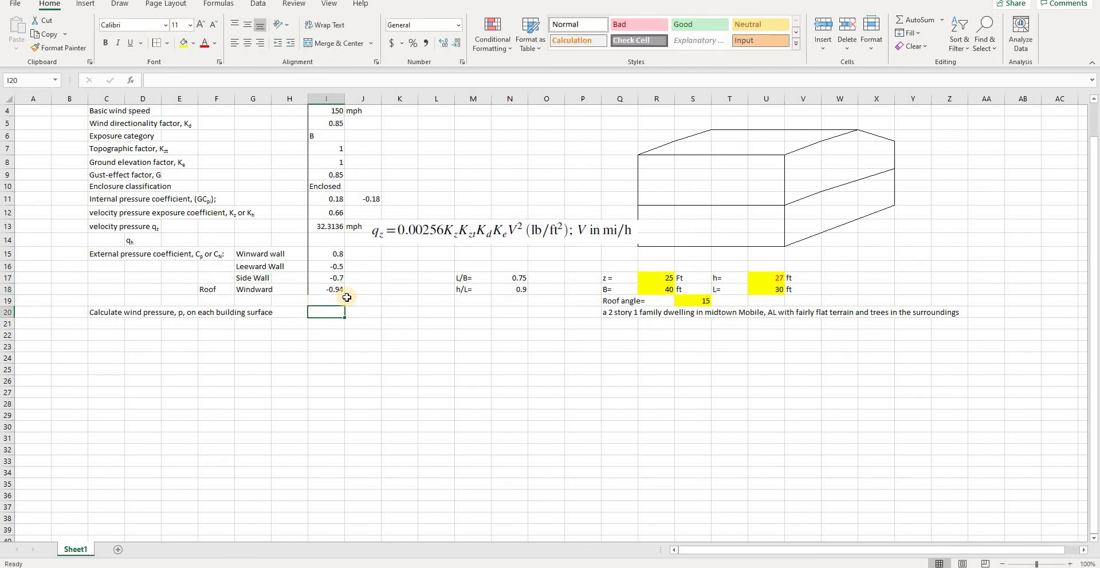
click(254, 304)
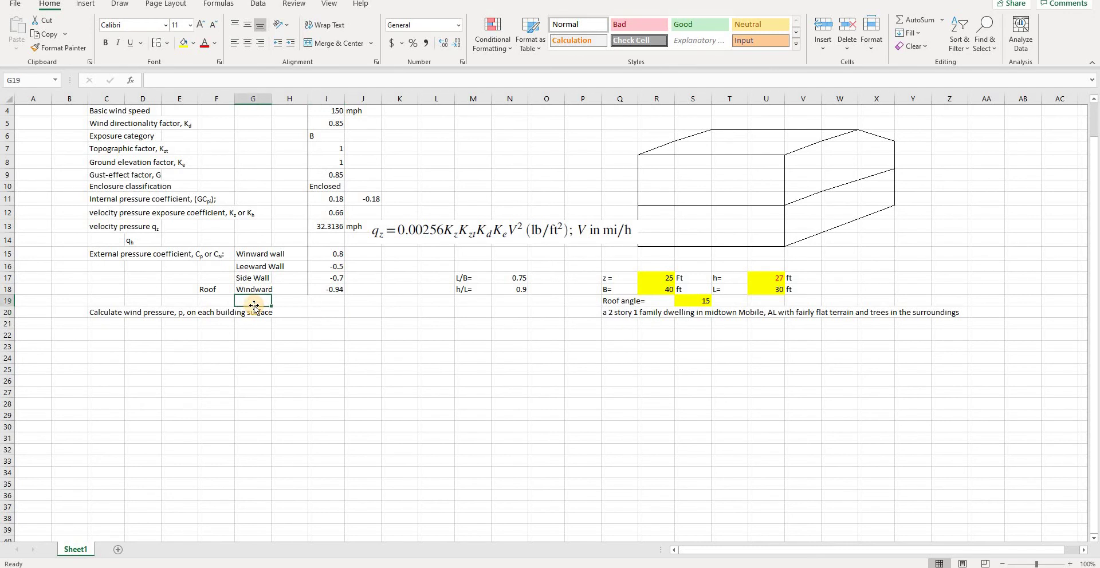
text(Le)
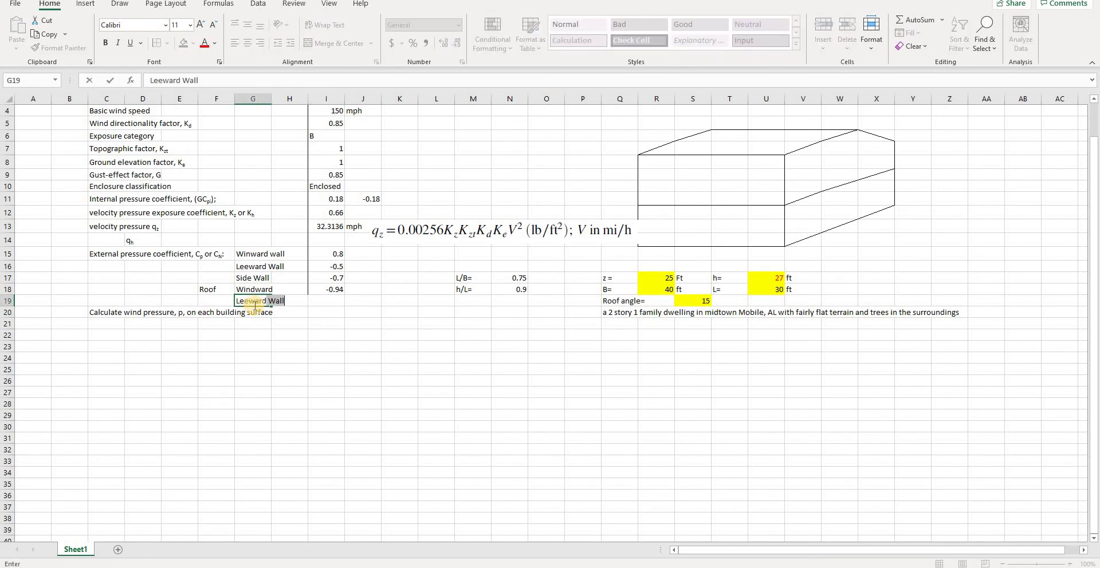
key(BackSpace)
click(328, 303)
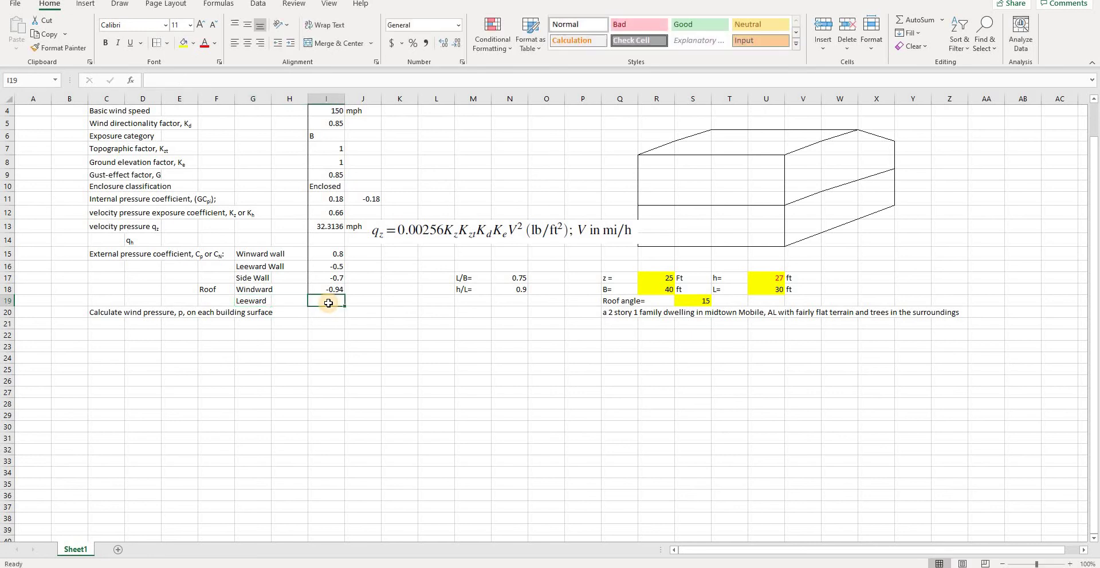
Enter -0.6 in I19 as the leeward roof coefficient after checking the standard.
key(alt+Tab)
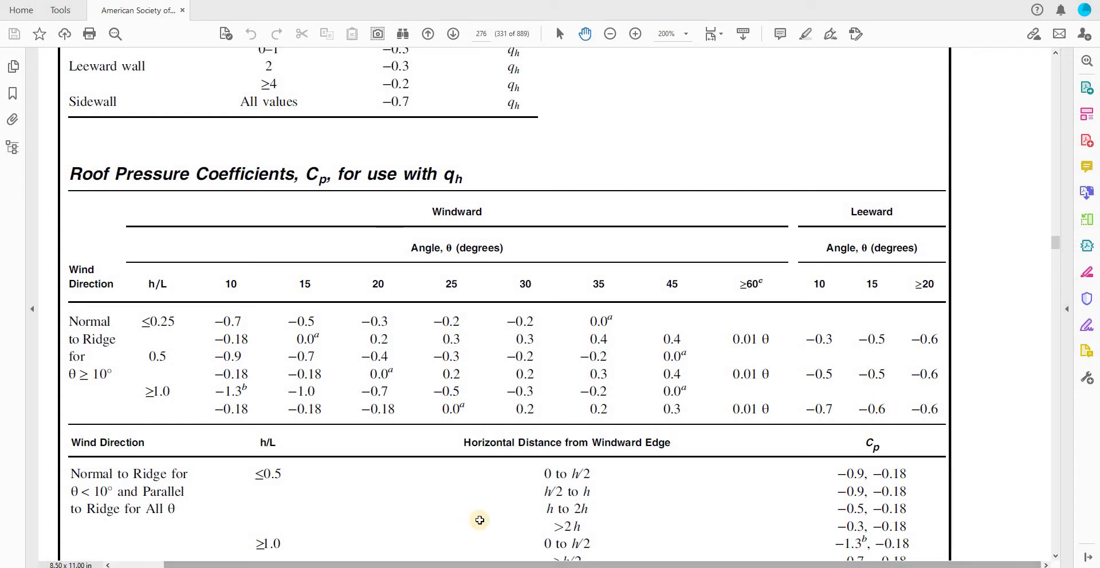
key(alt+Tab)
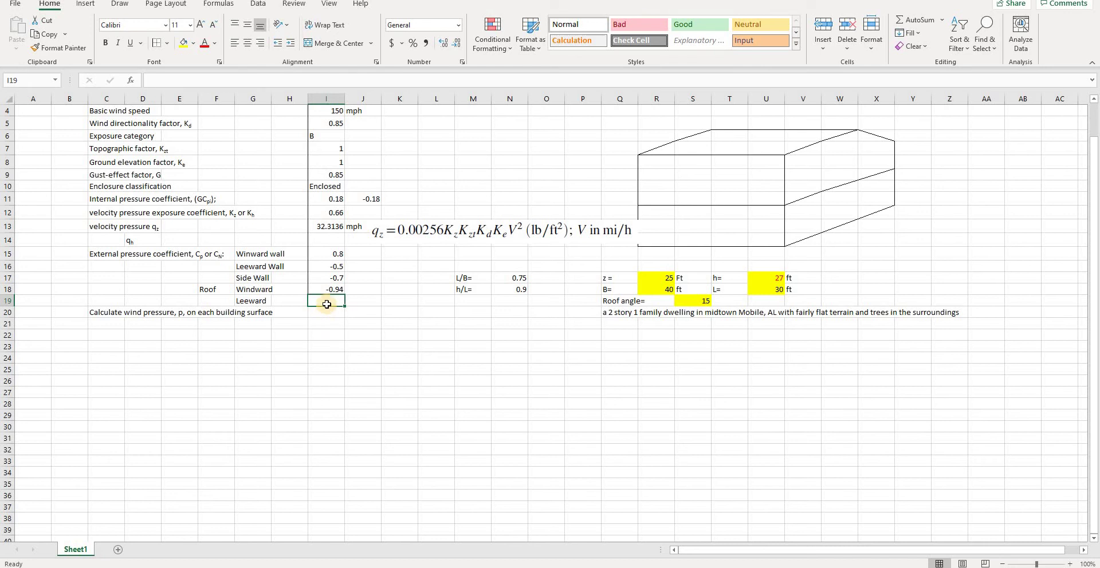
text(-)
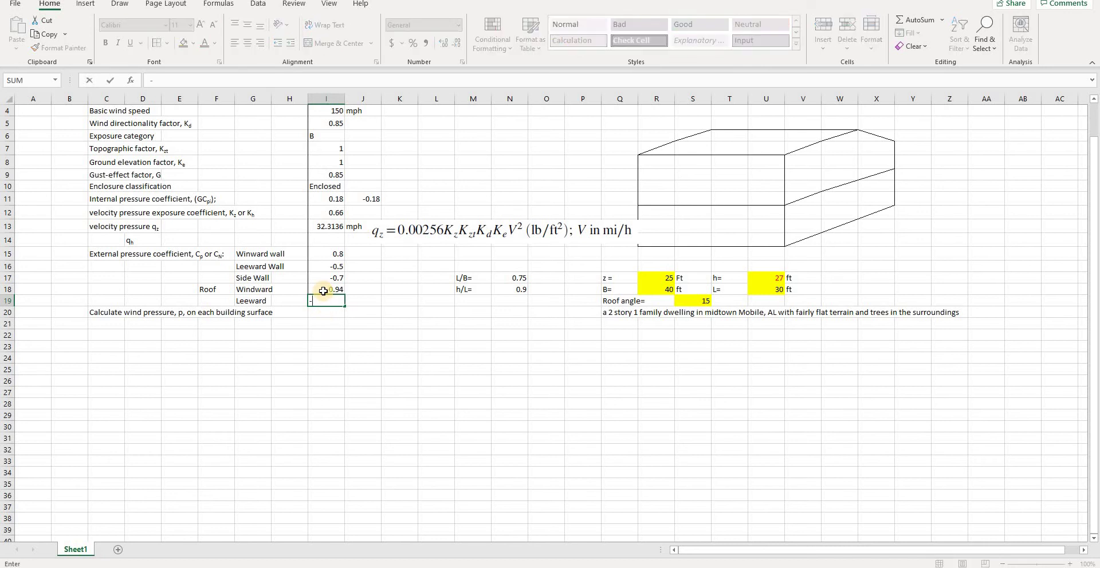
text(0.6)
key(Return)
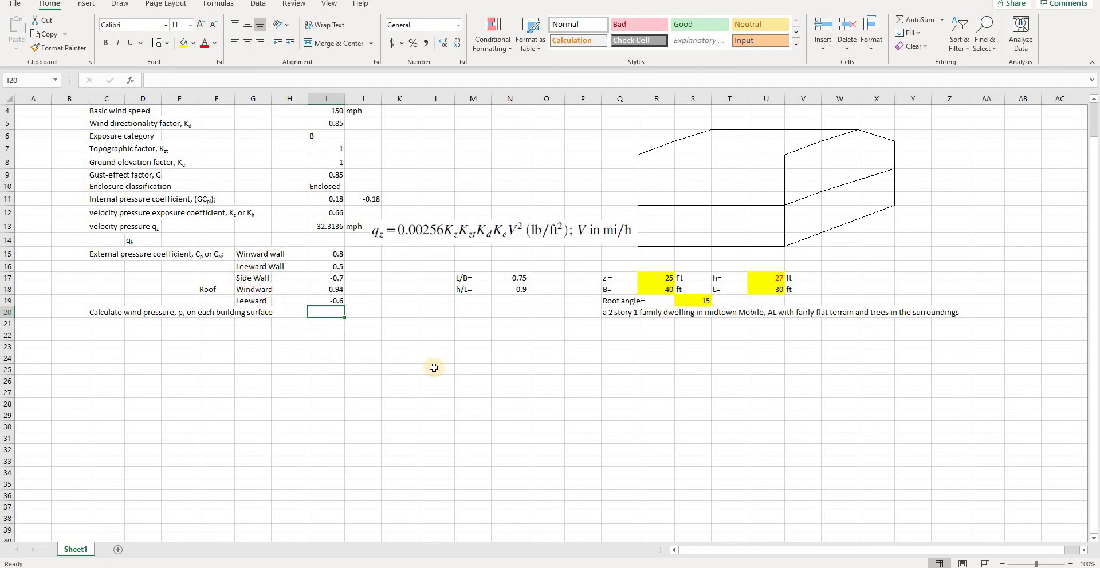
scroll(259, 259, down, 1)
scroll(259, 259, down, 2)
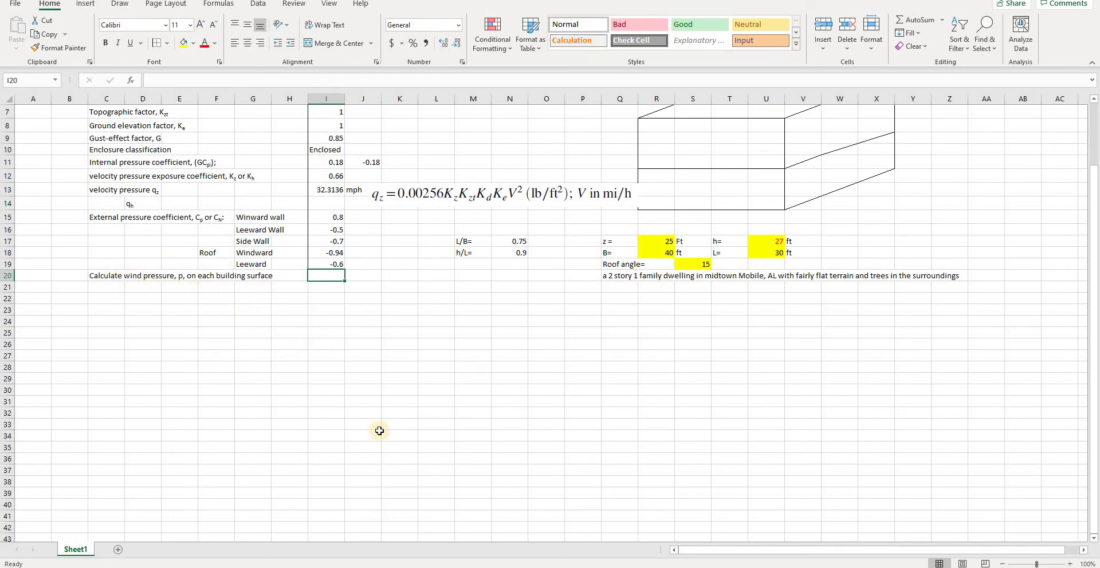
Jump to page 273 of the ASCE 7 PDF and scroll to equation 27.3-1 in Section 27.3.1.
key(alt+Tab)
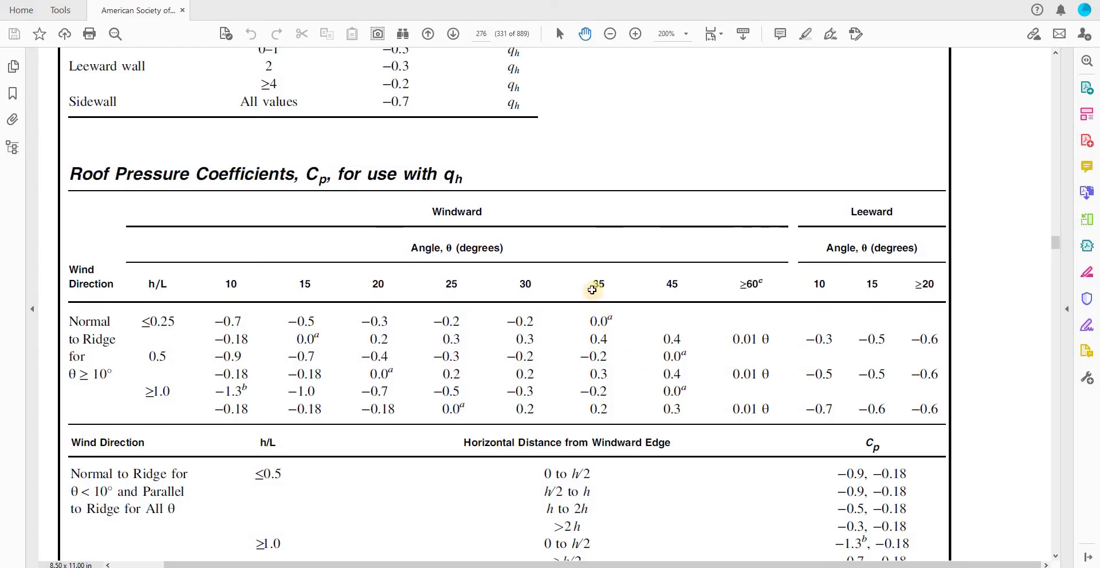
click(485, 33)
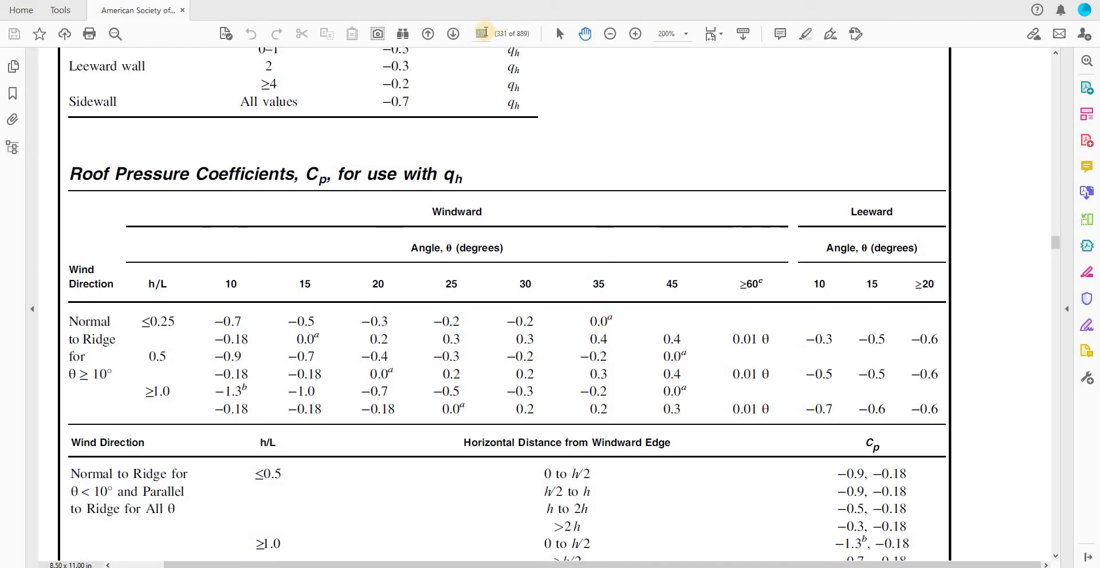
text(273)
key(Return)
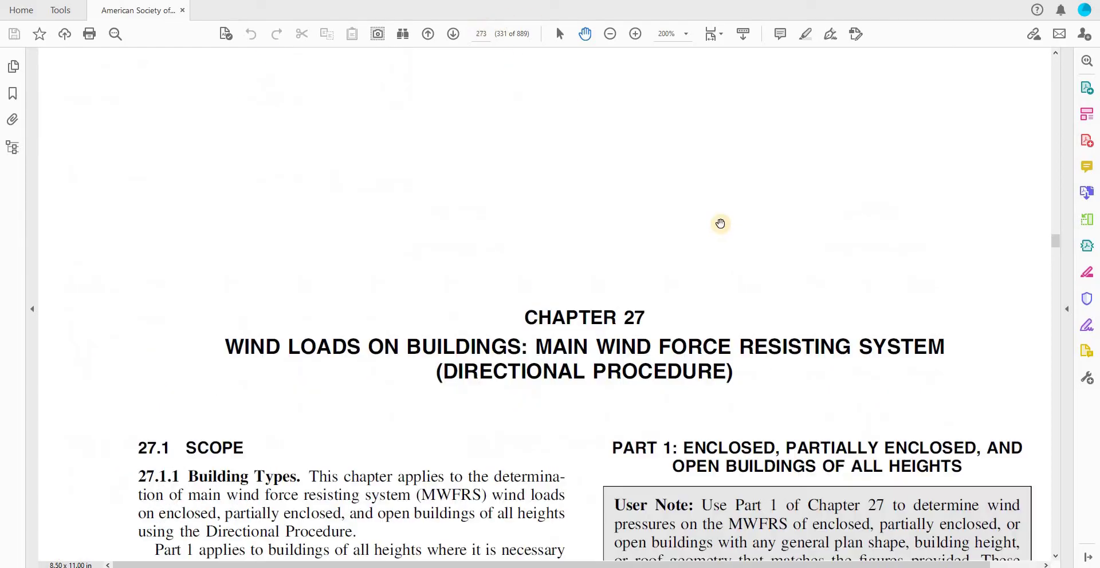
scroll(727, 219, down, 15)
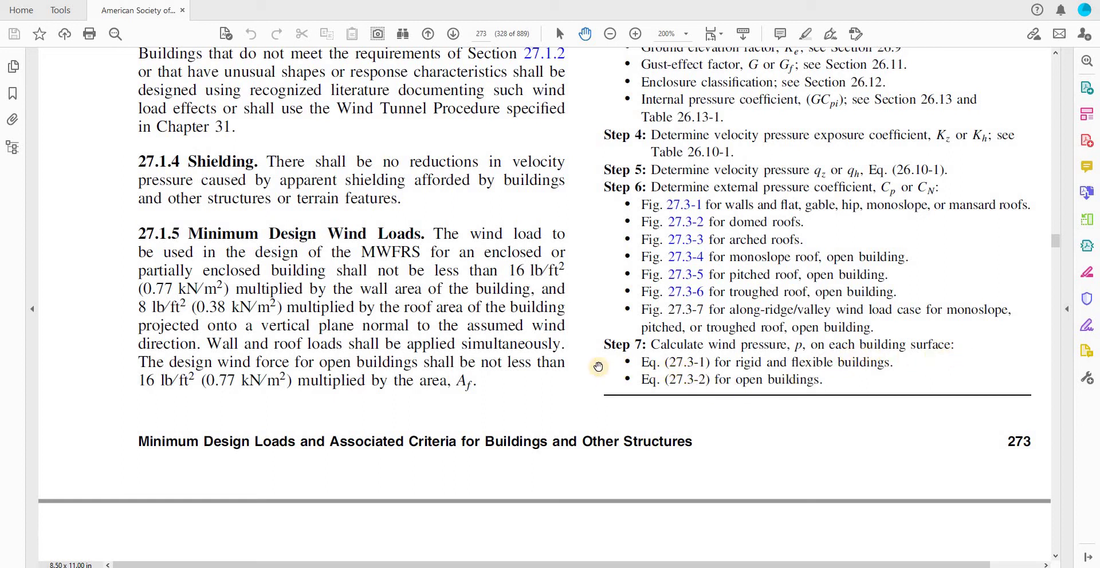
scroll(452, 338, down, 1)
scroll(449, 338, down, 10)
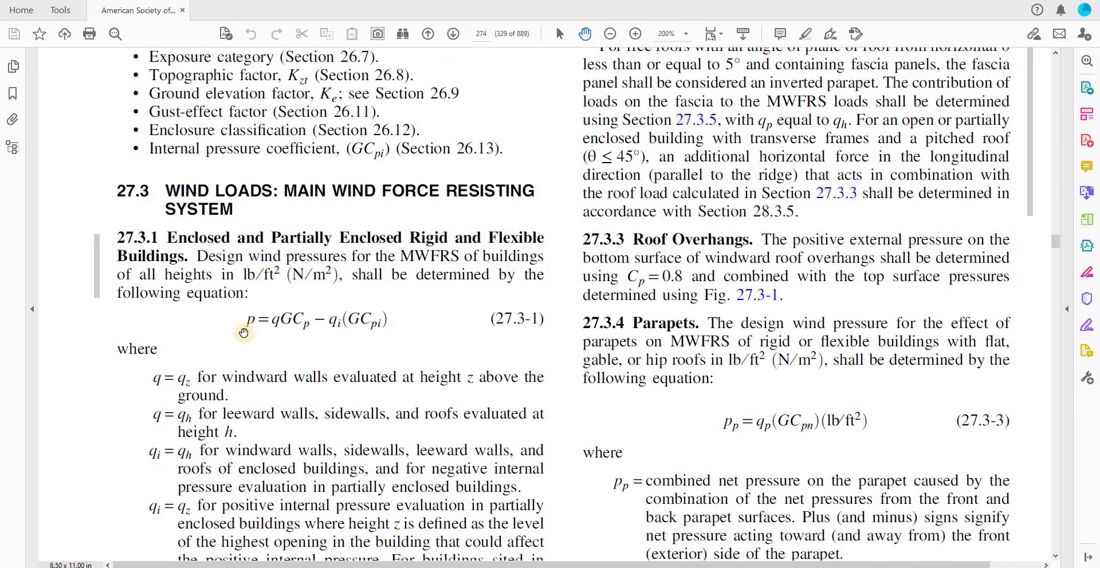
scroll(246, 324, down, 1)
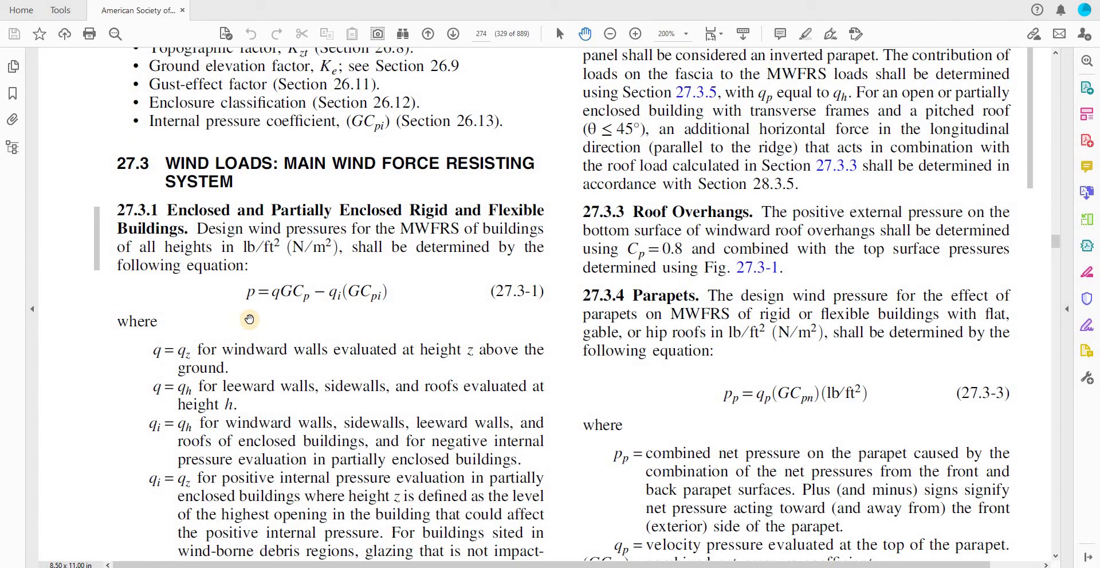
scroll(289, 316, down, 3)
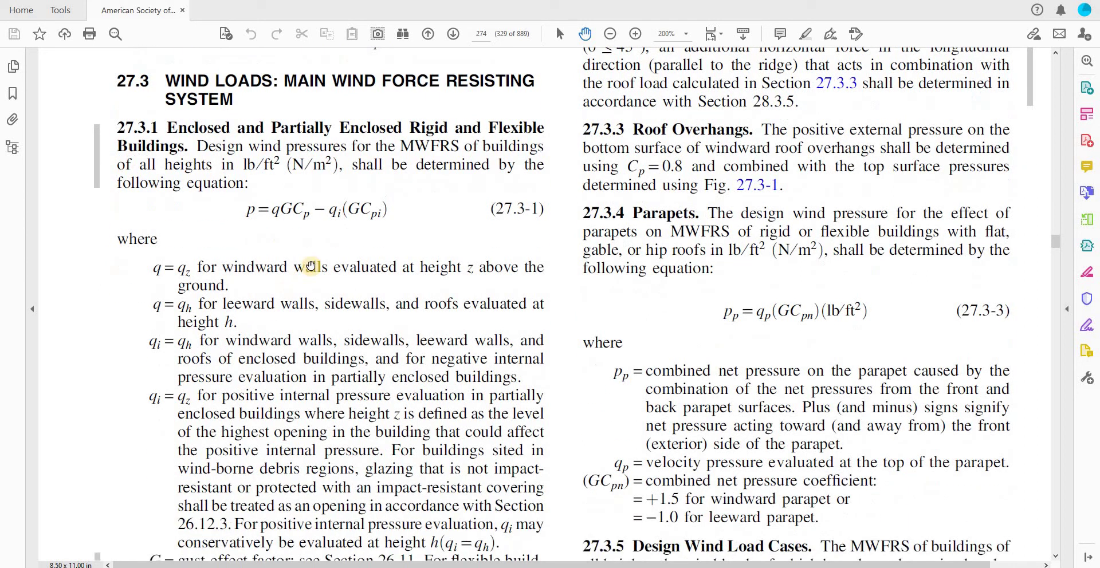
scroll(280, 232, down, 3)
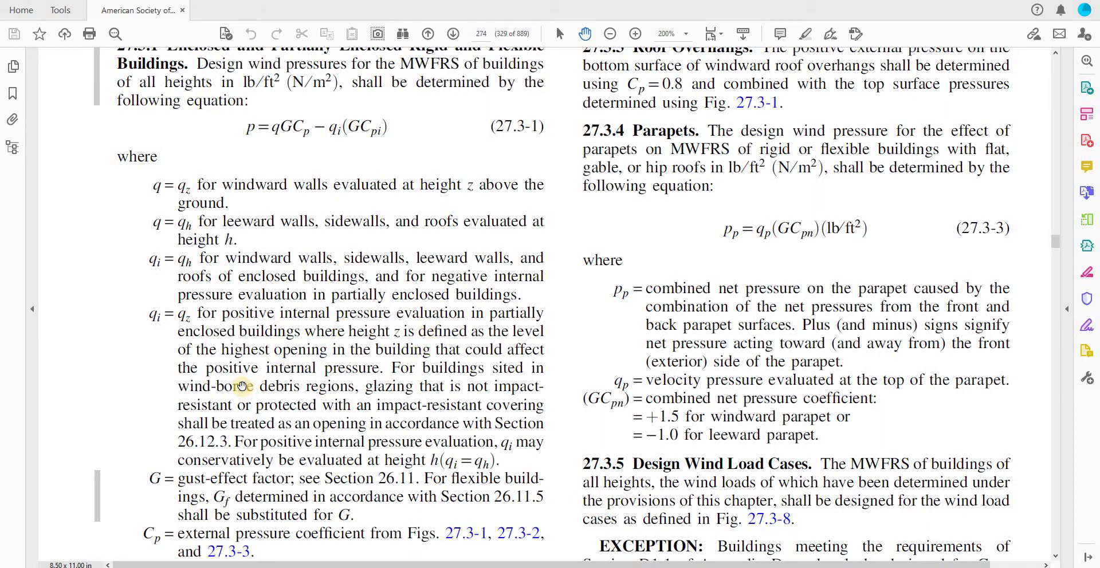
scroll(218, 372, down, 4)
scroll(206, 358, down, 3)
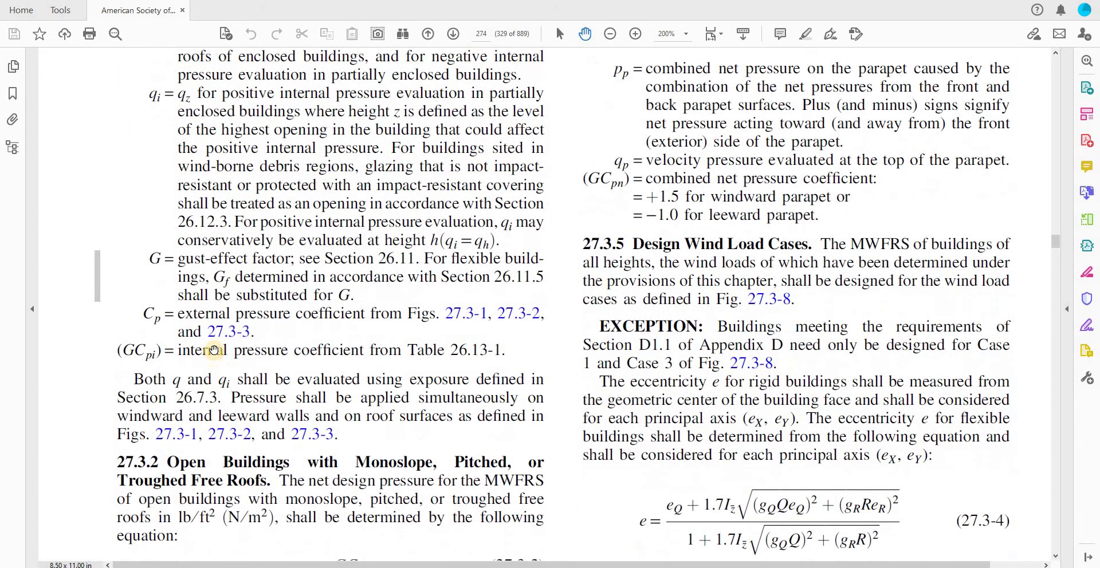
scroll(206, 358, up, 1)
Snip the region around equation 27.3-1, p = qGCp − qi(GCpi).
scroll(240, 344, up, 12)
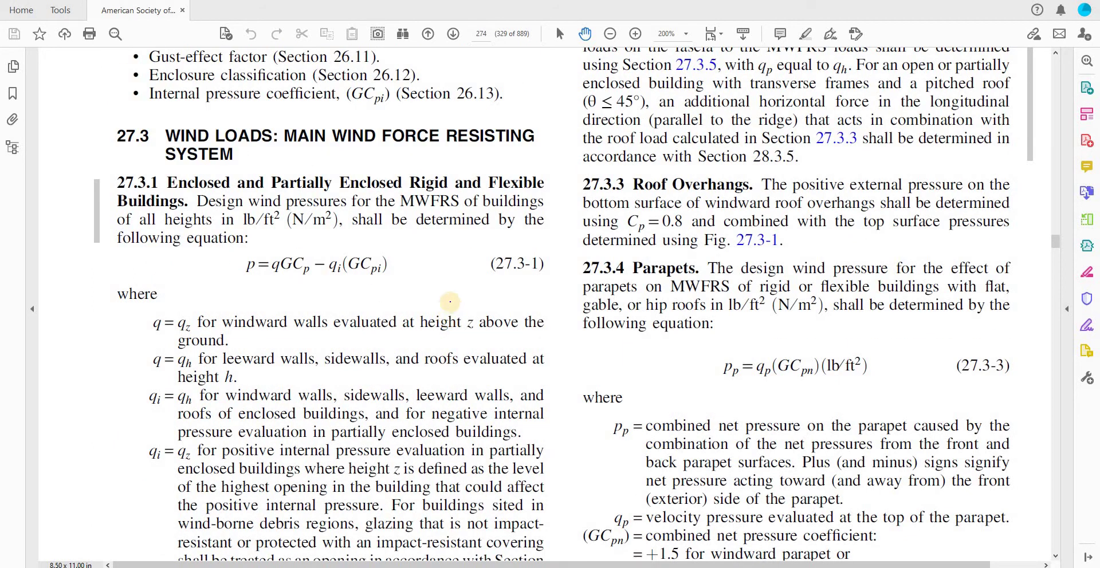
click(376, 225)
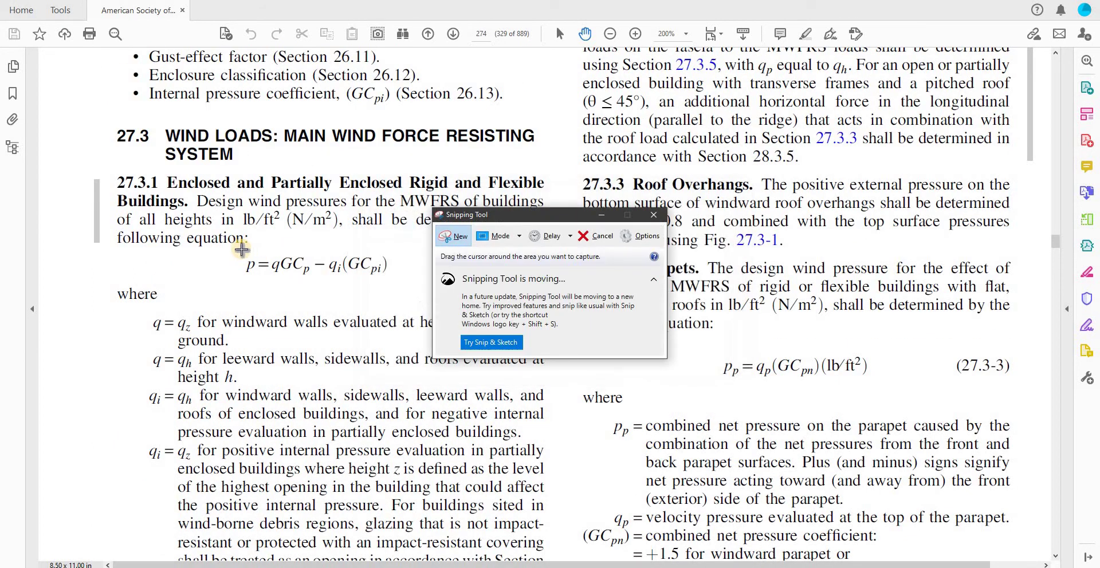
drag(241, 250, 397, 284)
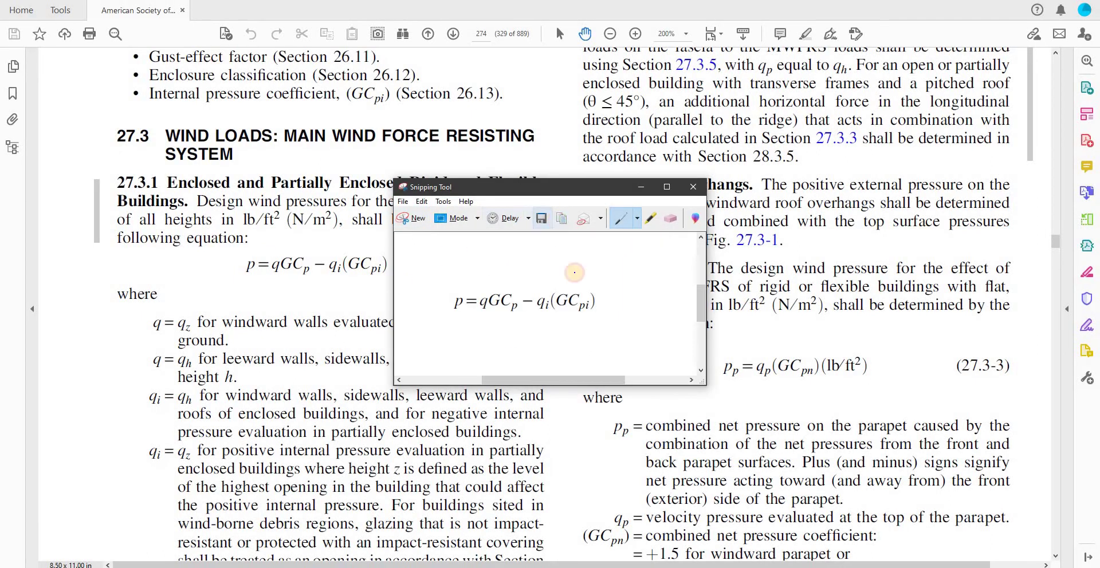
Paste the equation snip at cell L20 and scroll back to the top of the sheet.
key(alt+Tab)
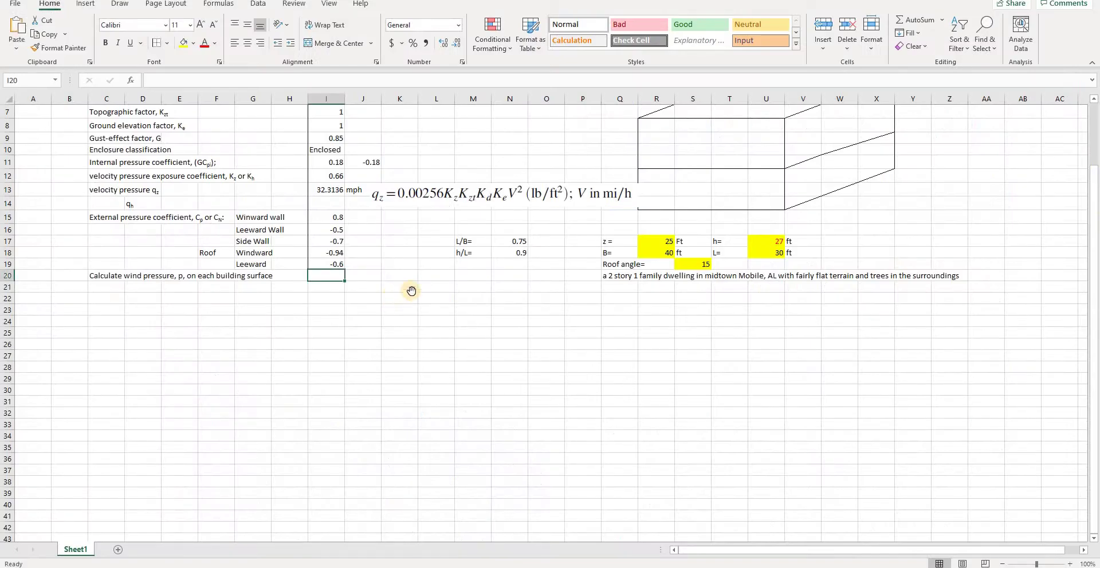
click(420, 275)
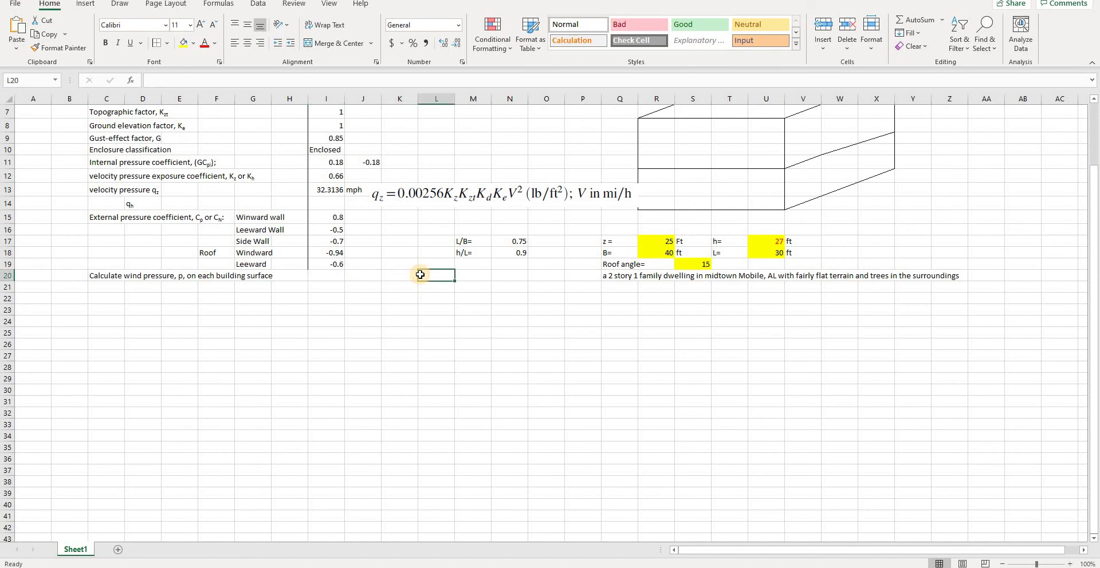
key(ctrl+v)
click(436, 333)
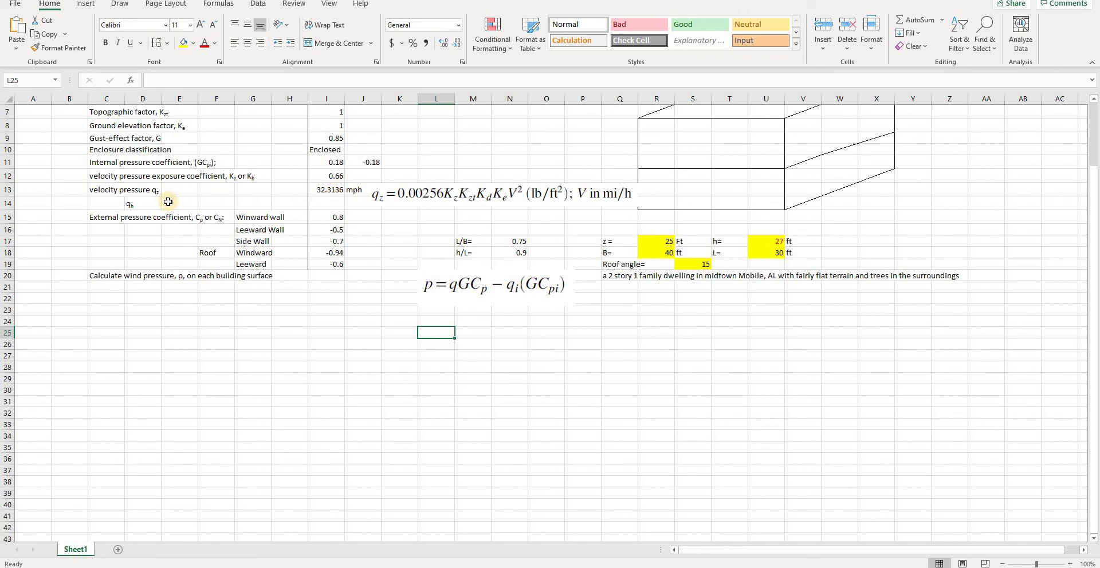
scroll(296, 231, up, 1)
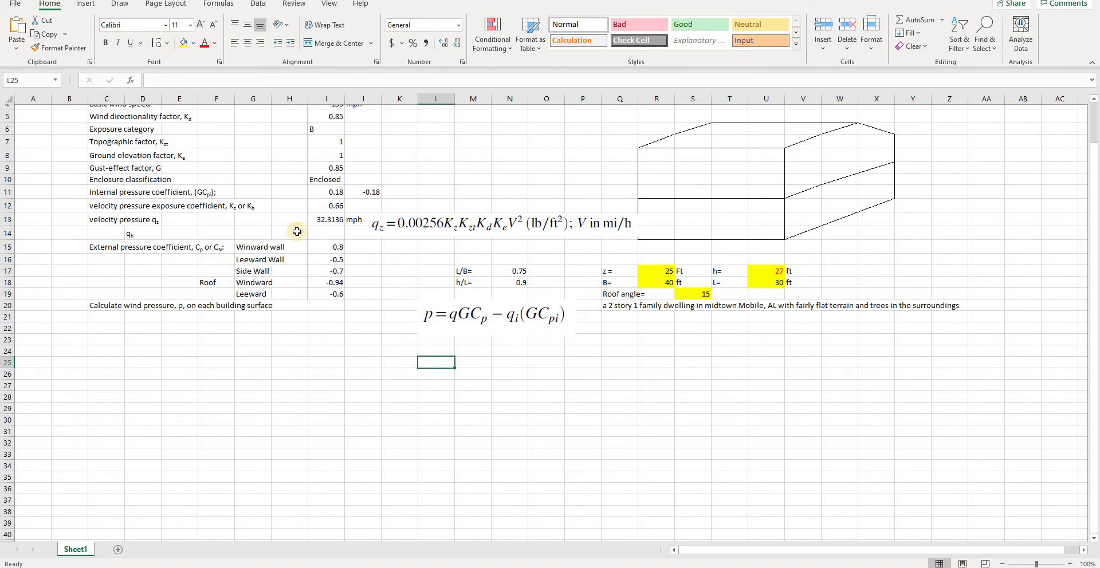
scroll(297, 232, up, 2)
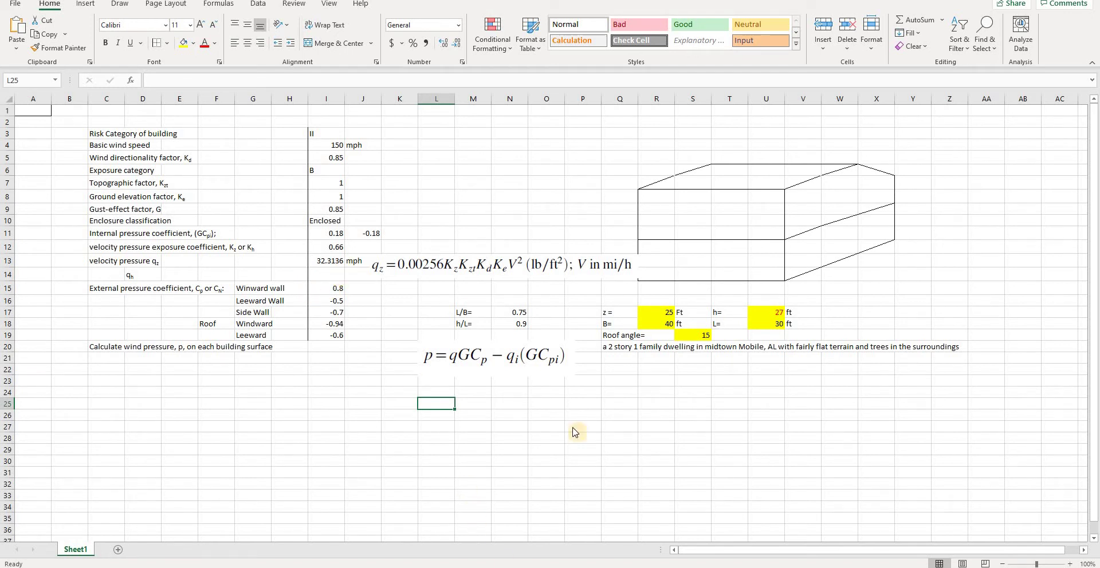
key(alt+Tab)
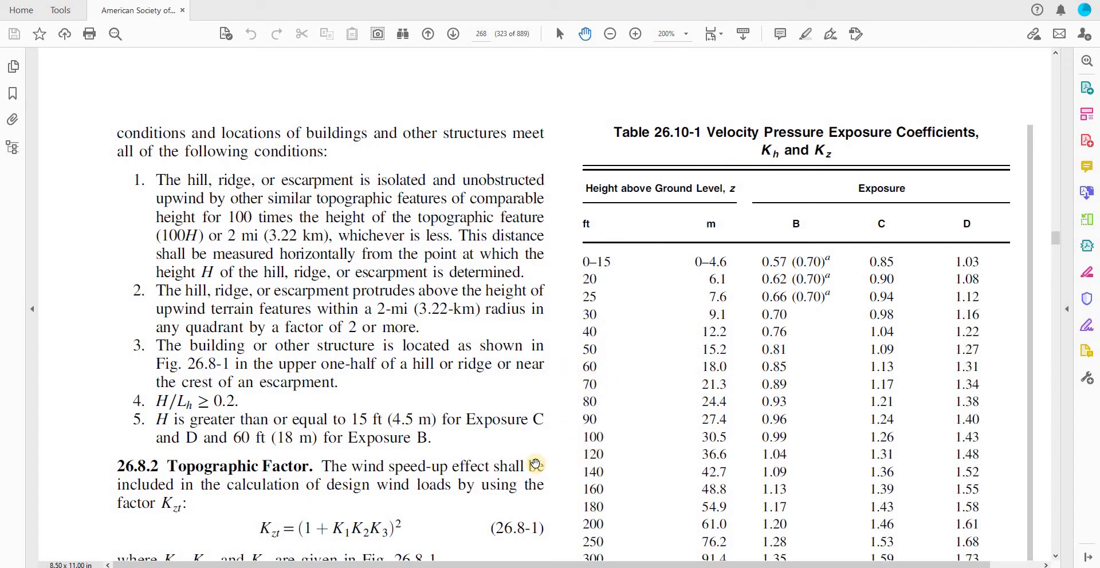
key(alt+Tab)
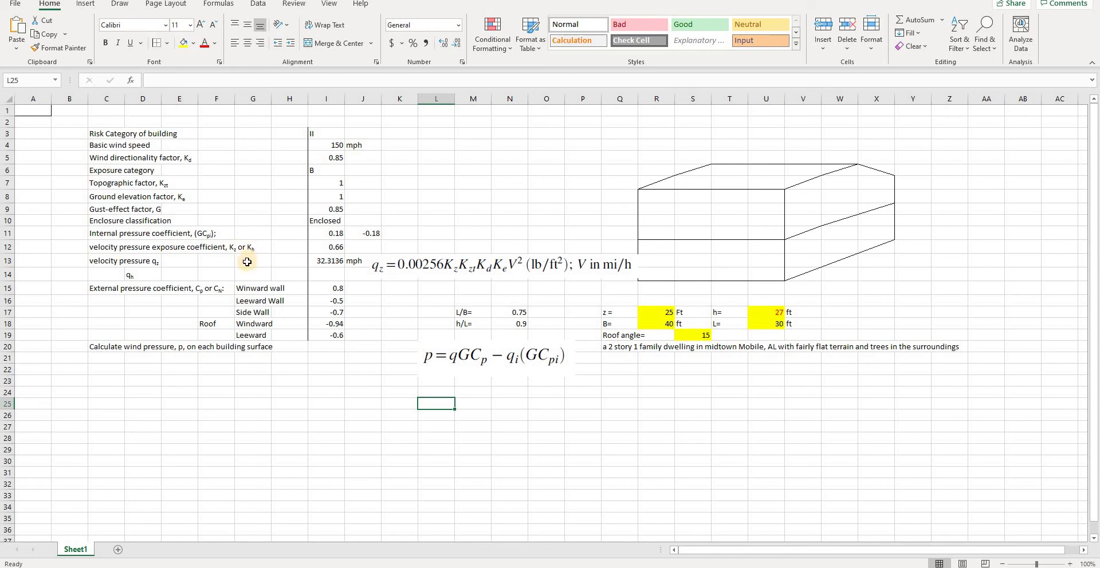
Move the labels in C13:G20 and the values in I13:J19 down one row, freeing row 13.
click(97, 262)
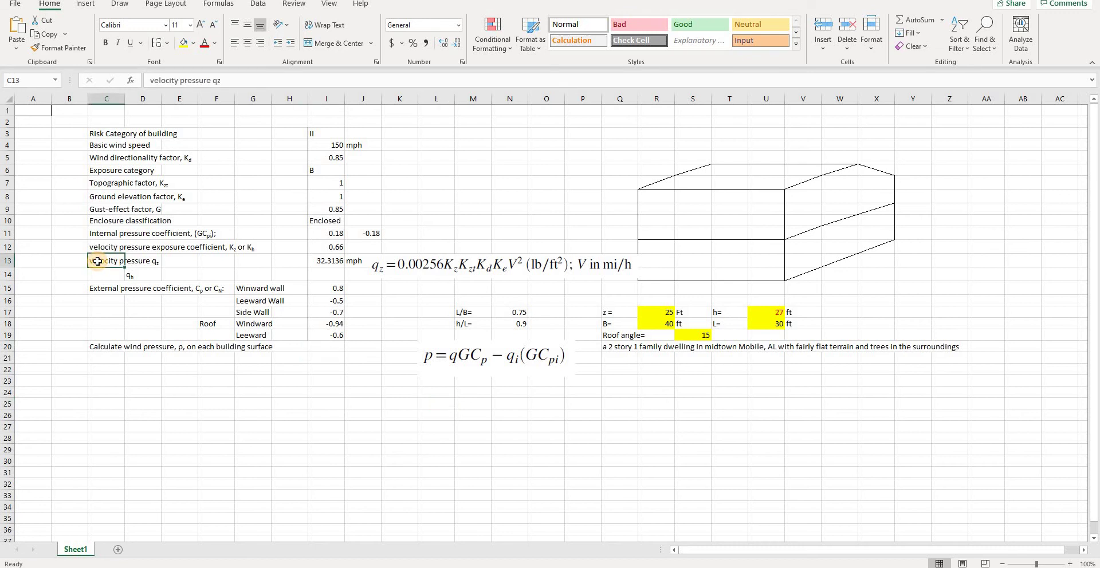
drag(97, 261, 160, 263)
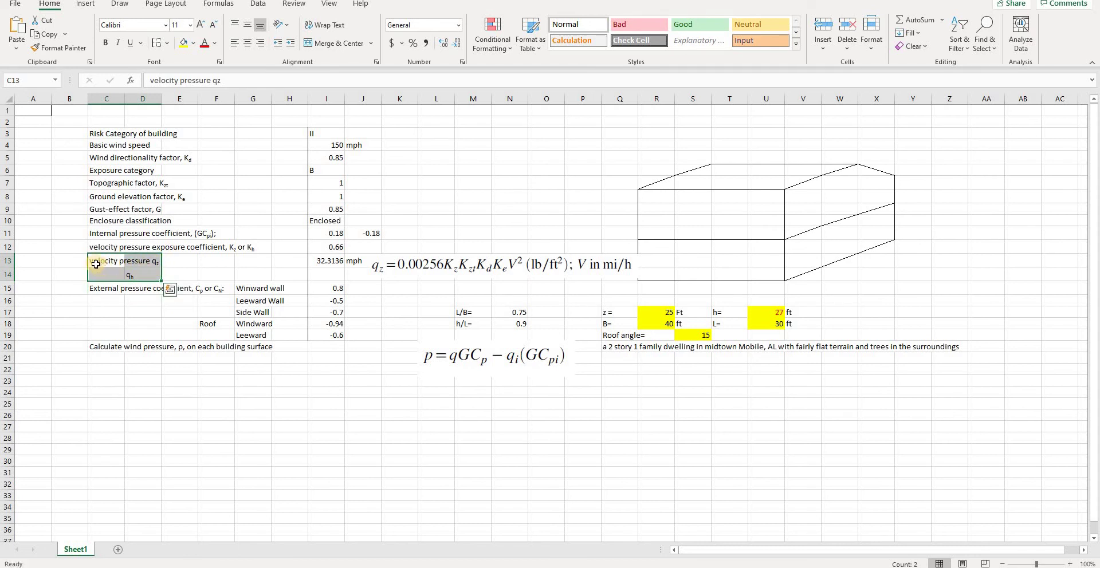
drag(226, 321, 275, 351)
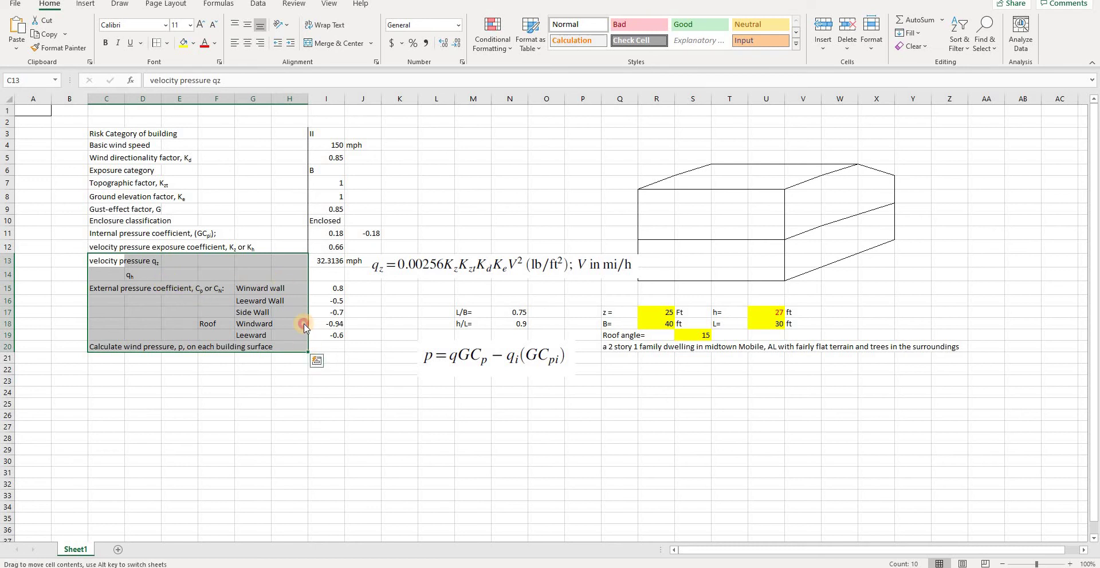
key(ctrl+z)
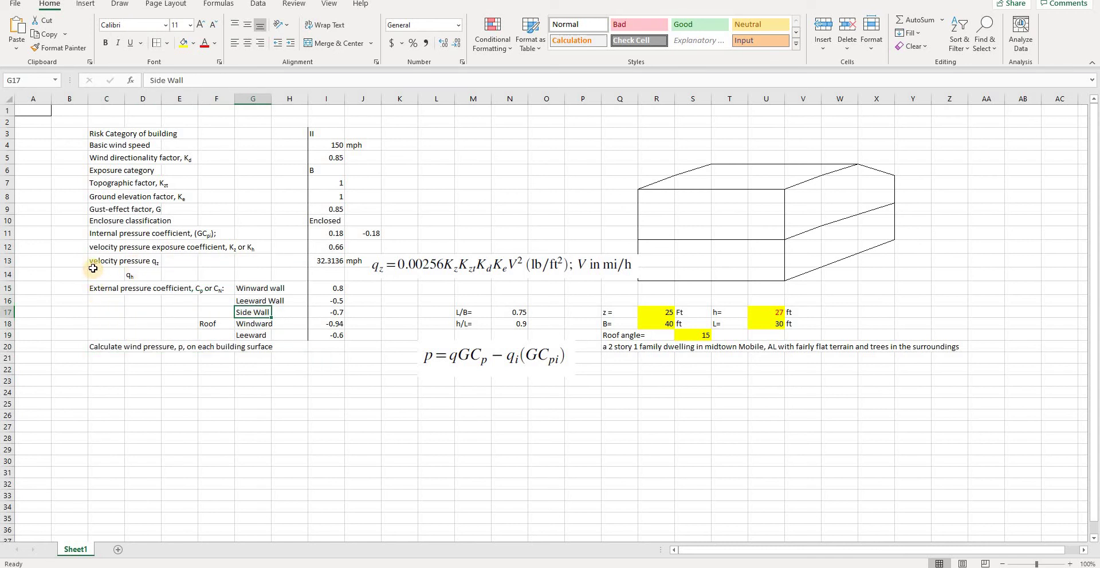
drag(95, 262, 270, 326)
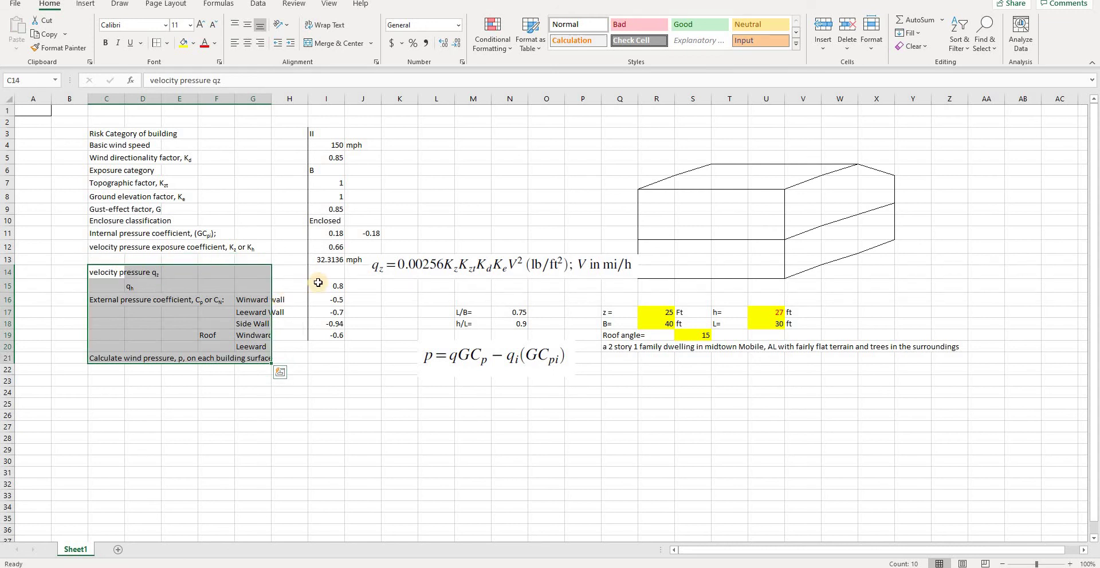
drag(319, 260, 382, 314)
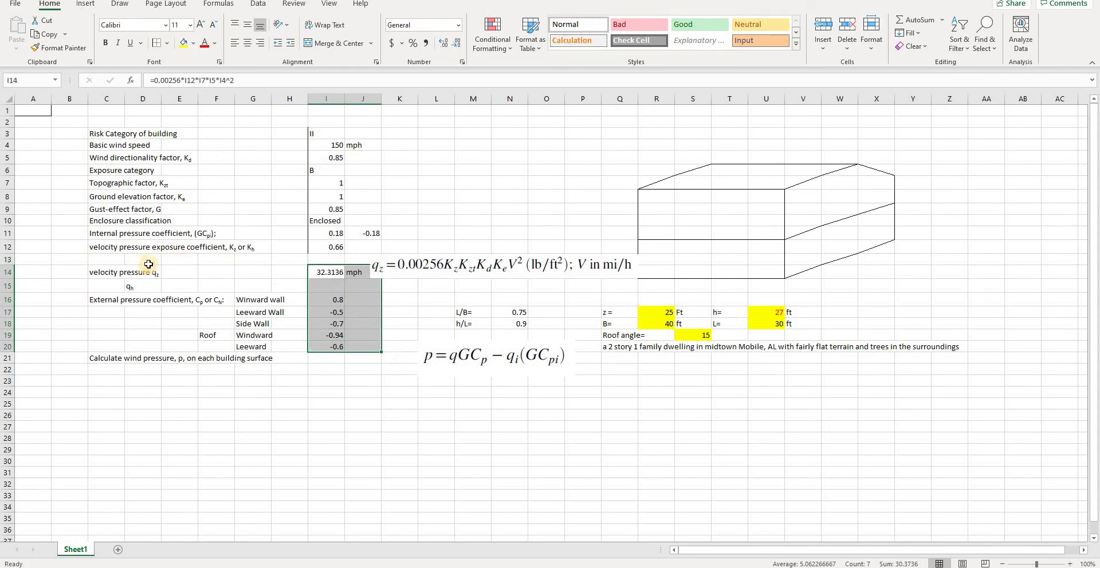
drag(192, 261, 220, 272)
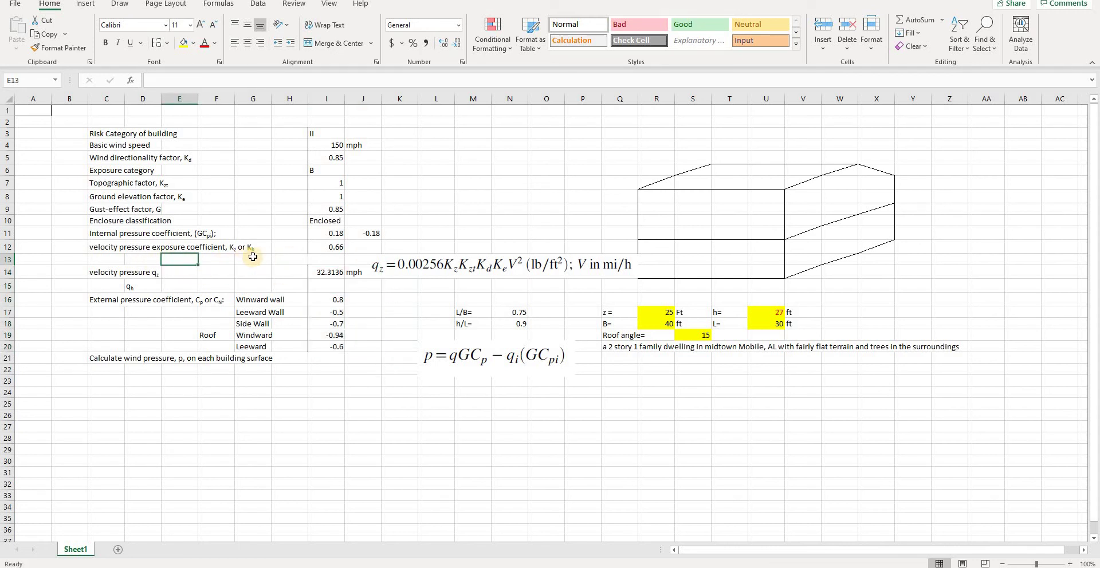
Enter the label kh in F13.
click(227, 261)
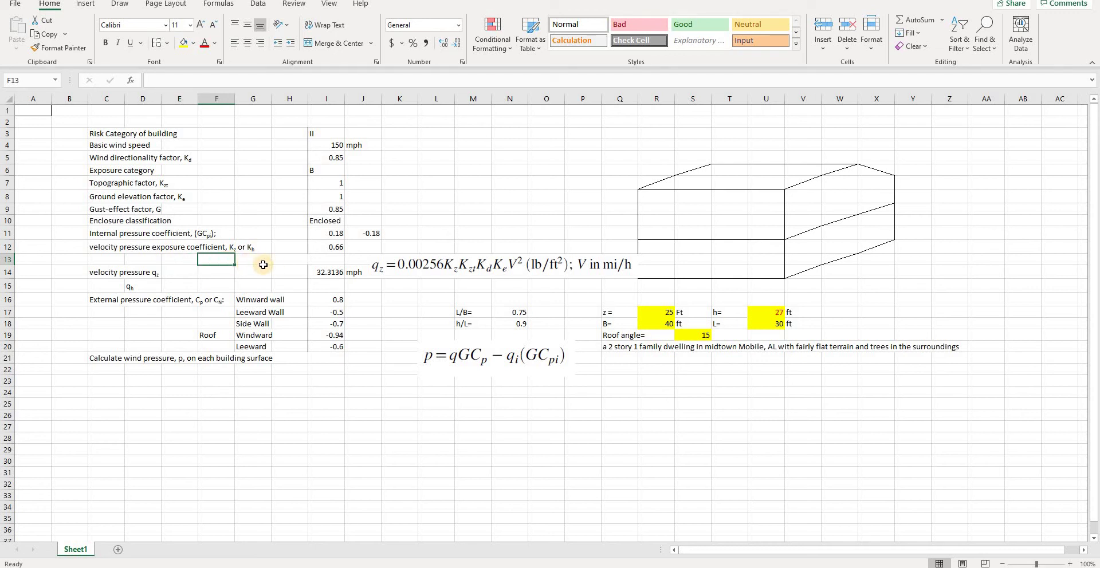
text(kh)
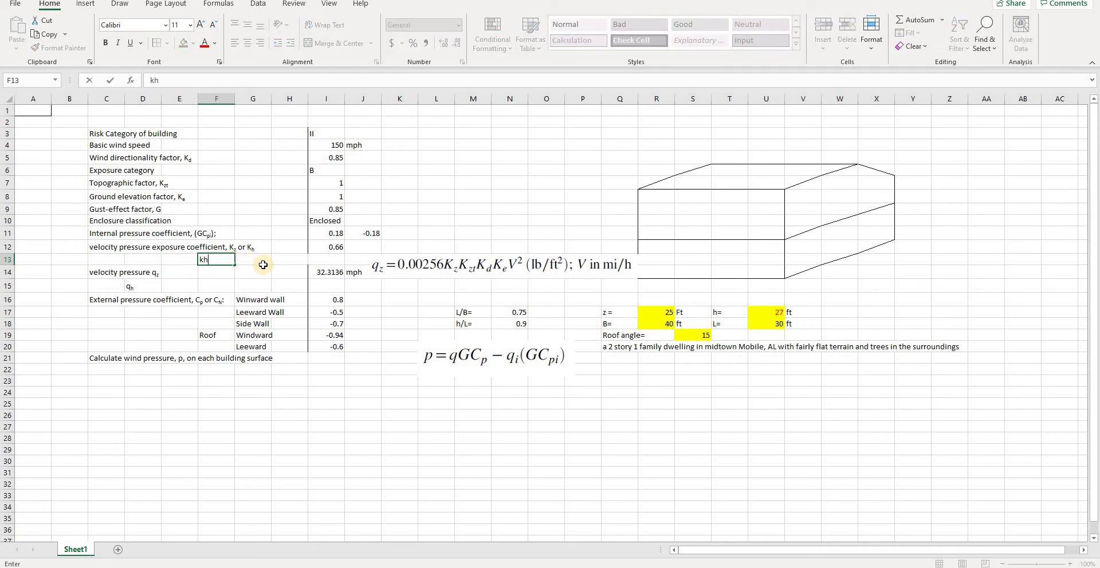
click(325, 259)
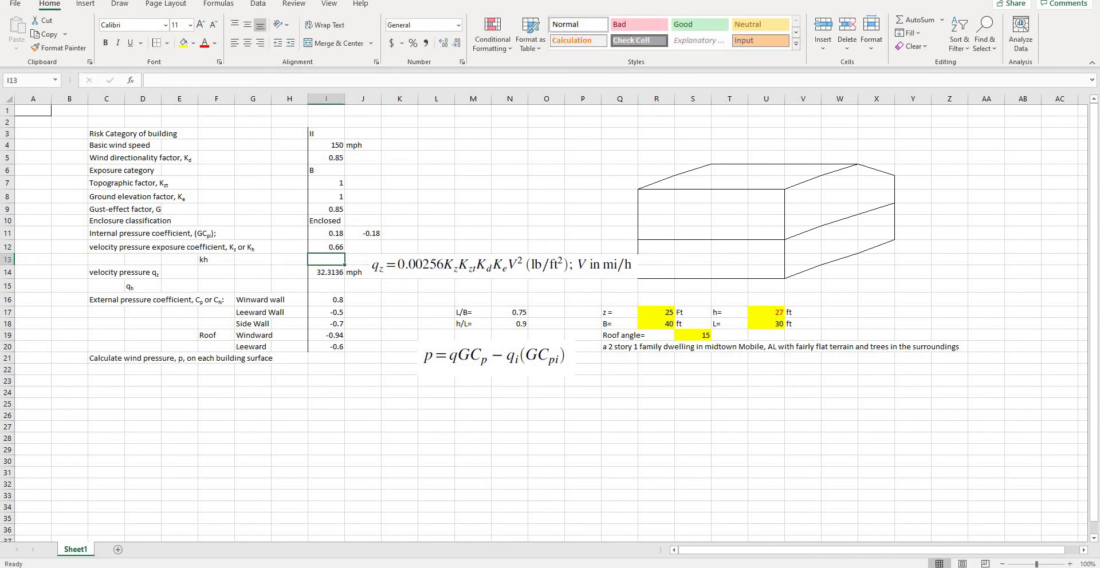
Read Kh from the ASCE Kh/Kz table and enter 0.676 in I13.
key(alt+Tab)
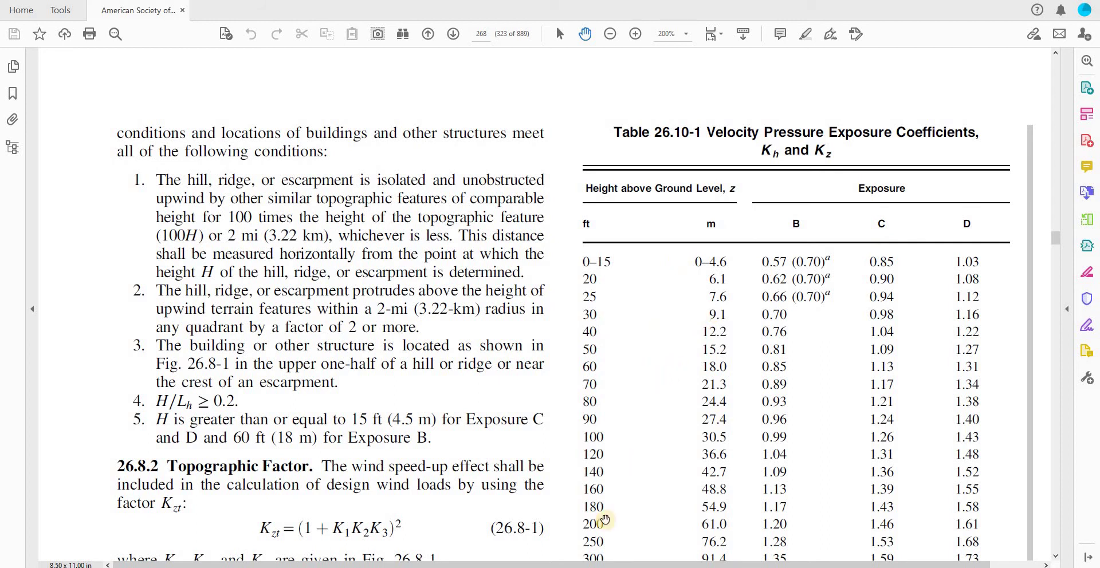
key(alt+Tab)
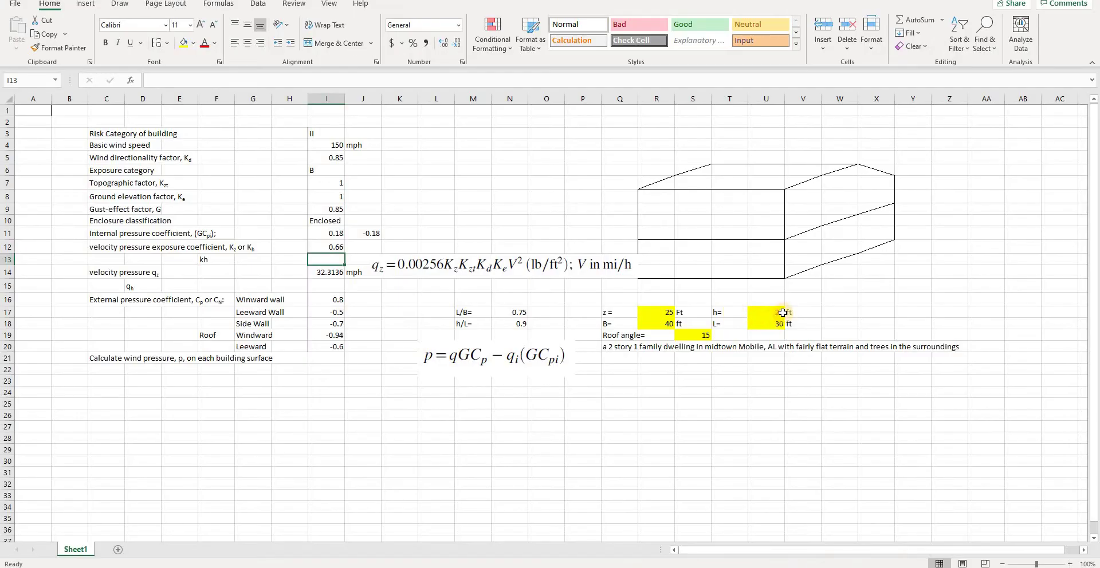
key(alt+Tab)
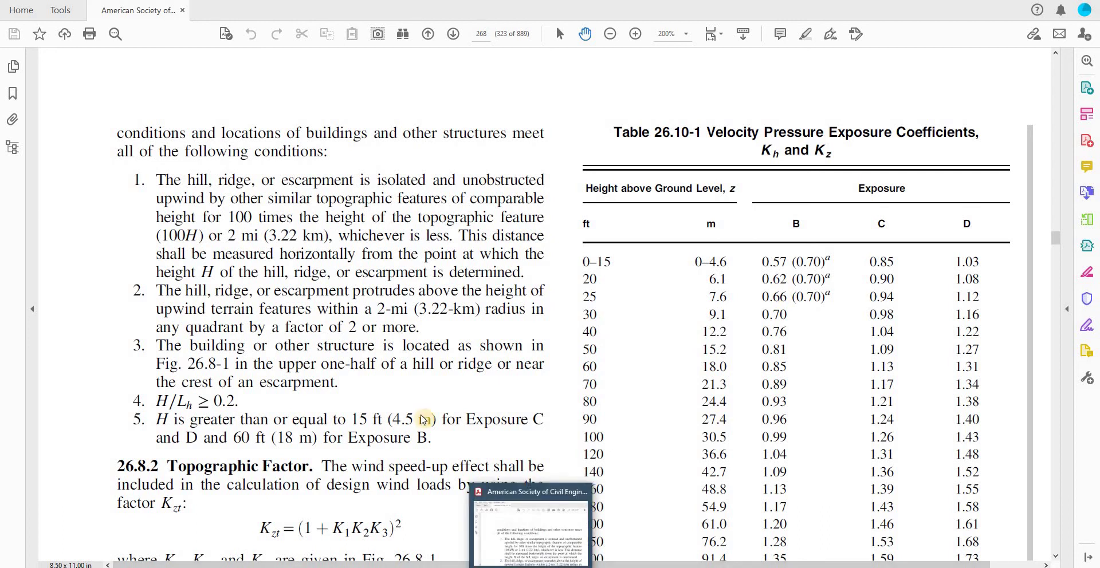
key(alt+Tab)
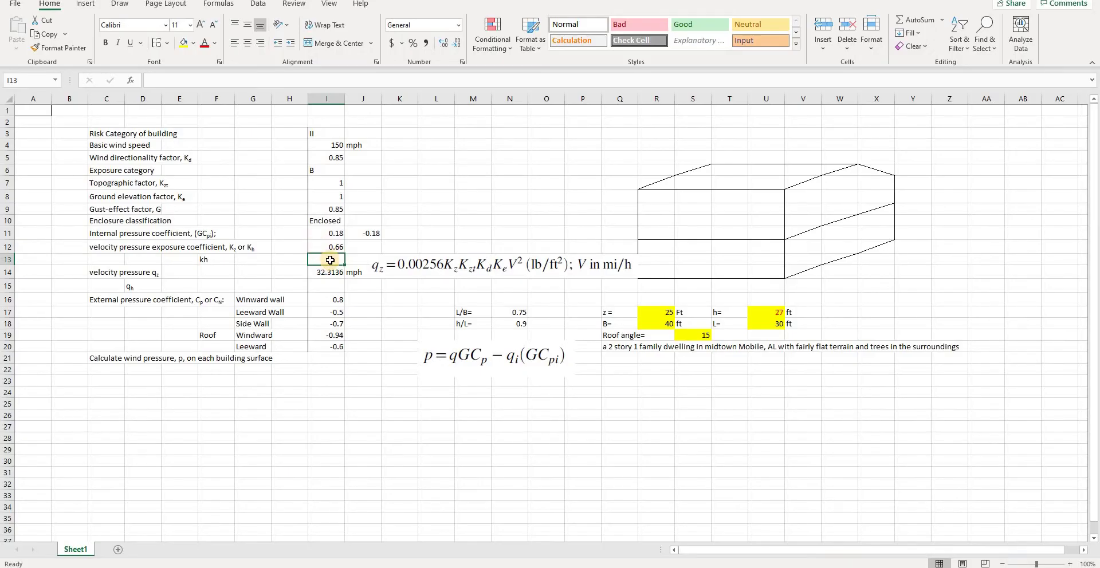
text(.6)
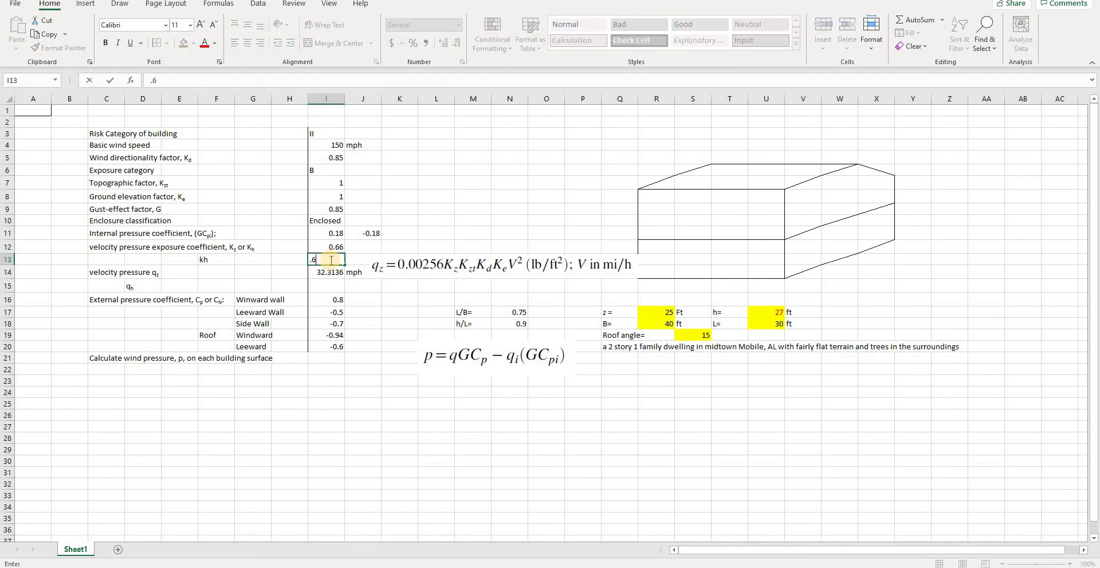
text(76)
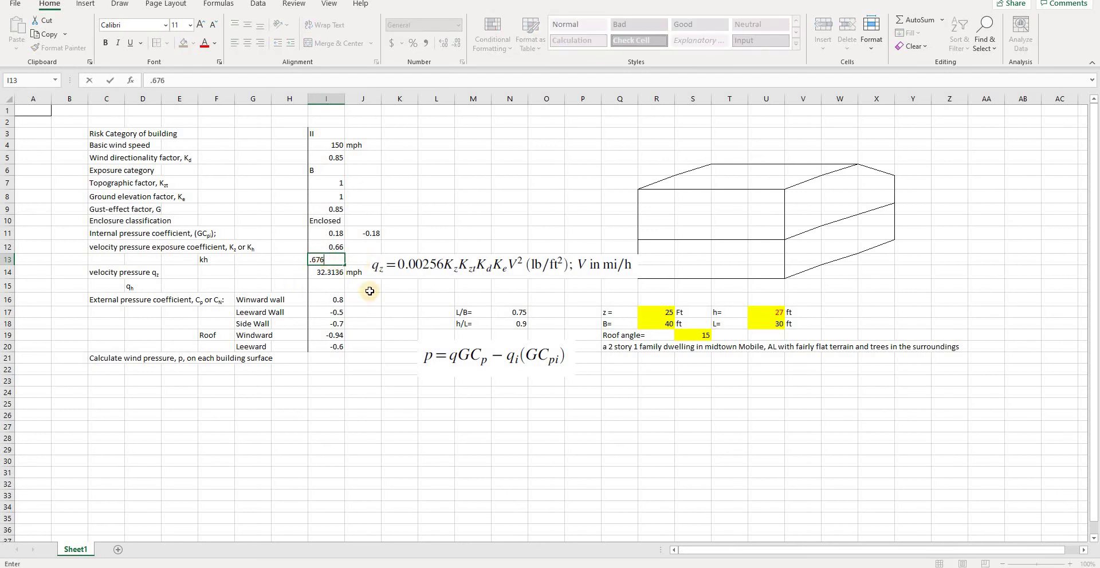
click(366, 287)
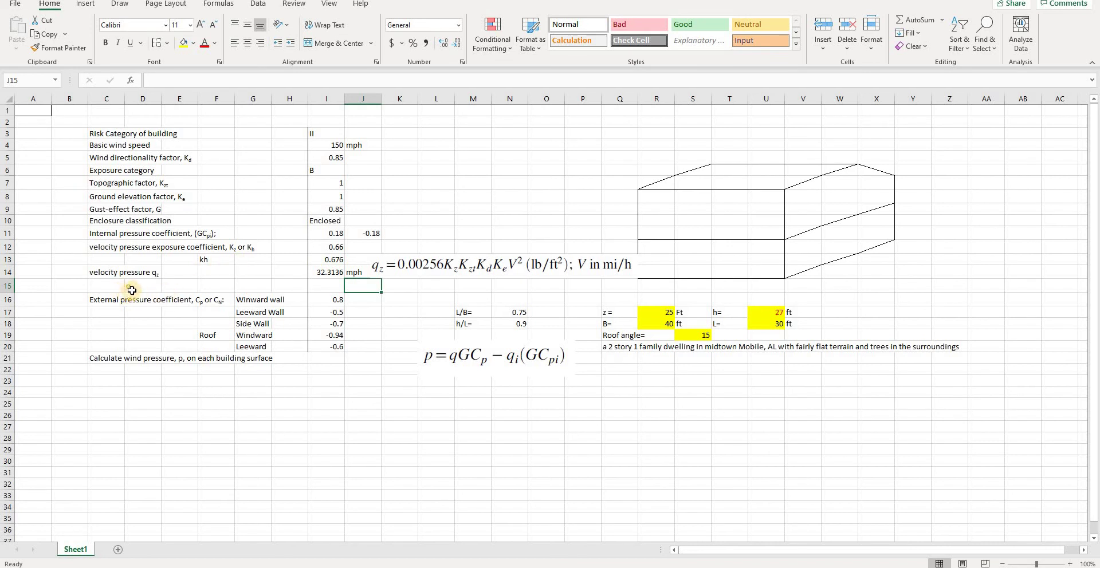
Copy I14's velocity pressure formula into I15, changing I12 to I13 so qh reads 33.09696.
click(326, 286)
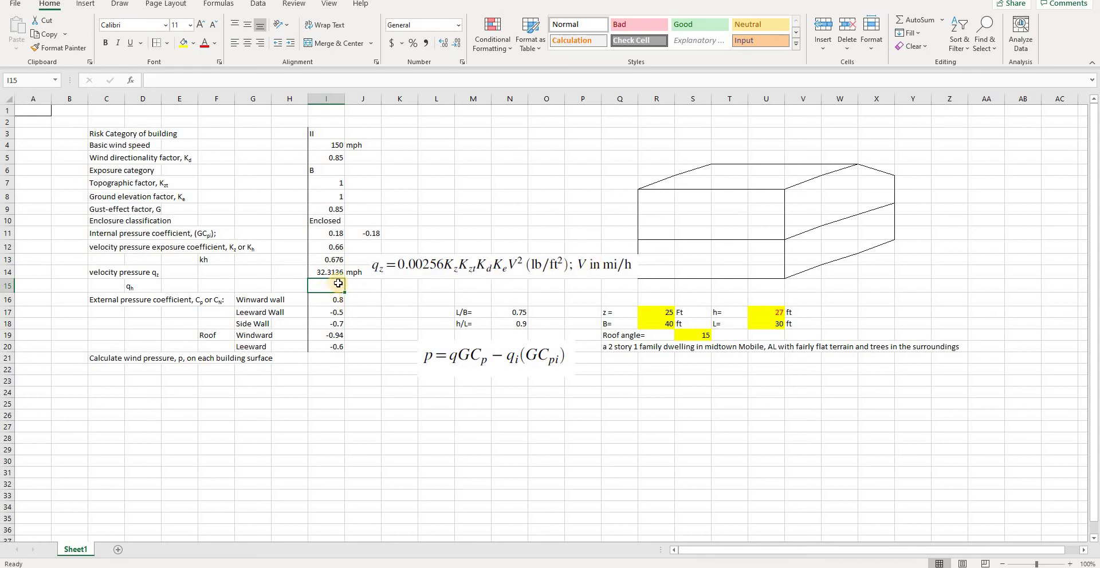
key(Up)
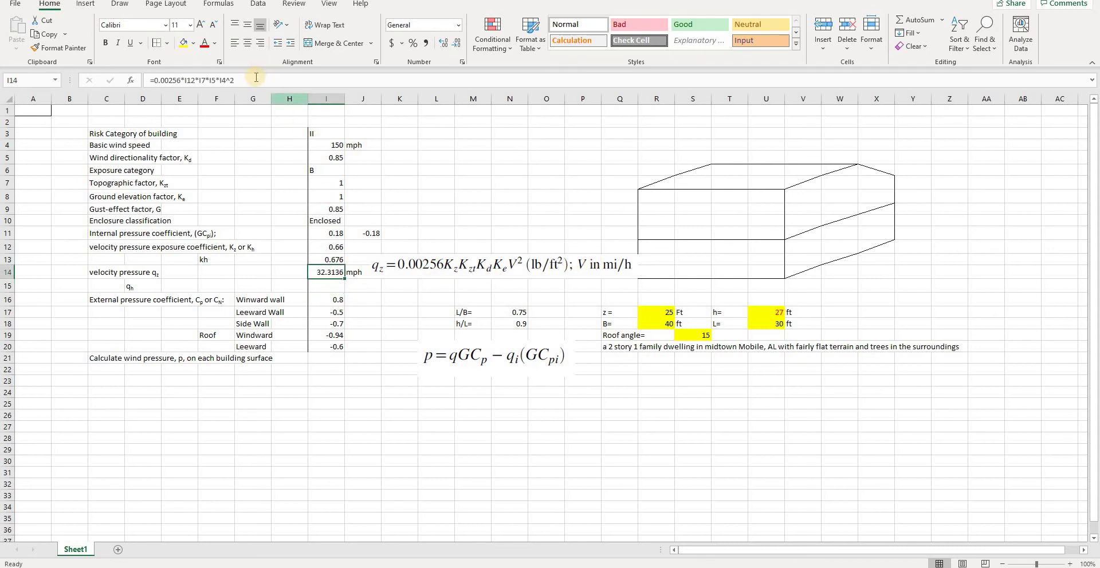
drag(232, 81, 143, 84)
key(ctrl+c)
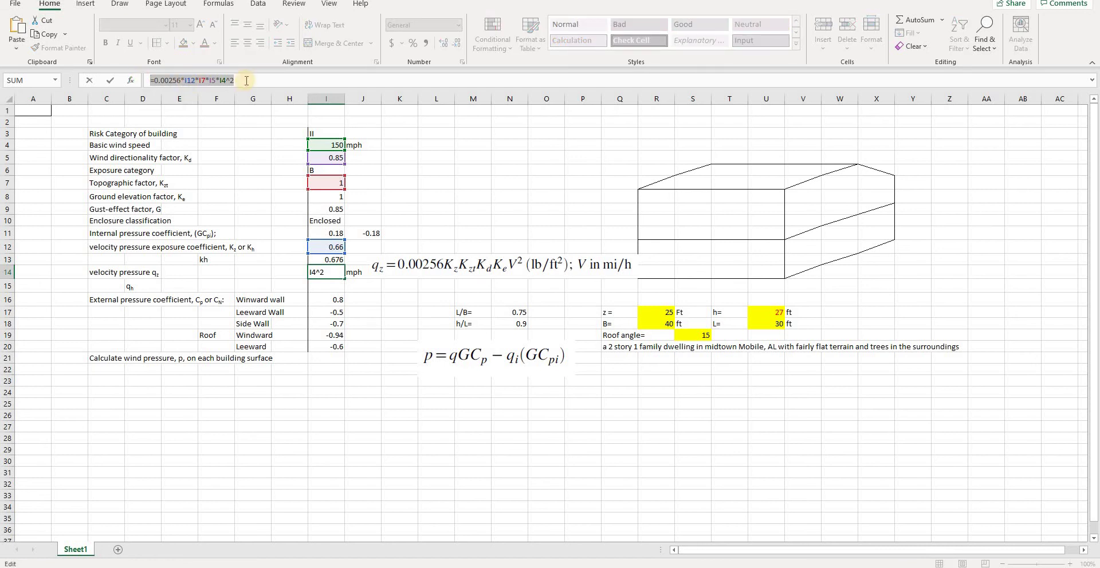
key(Return)
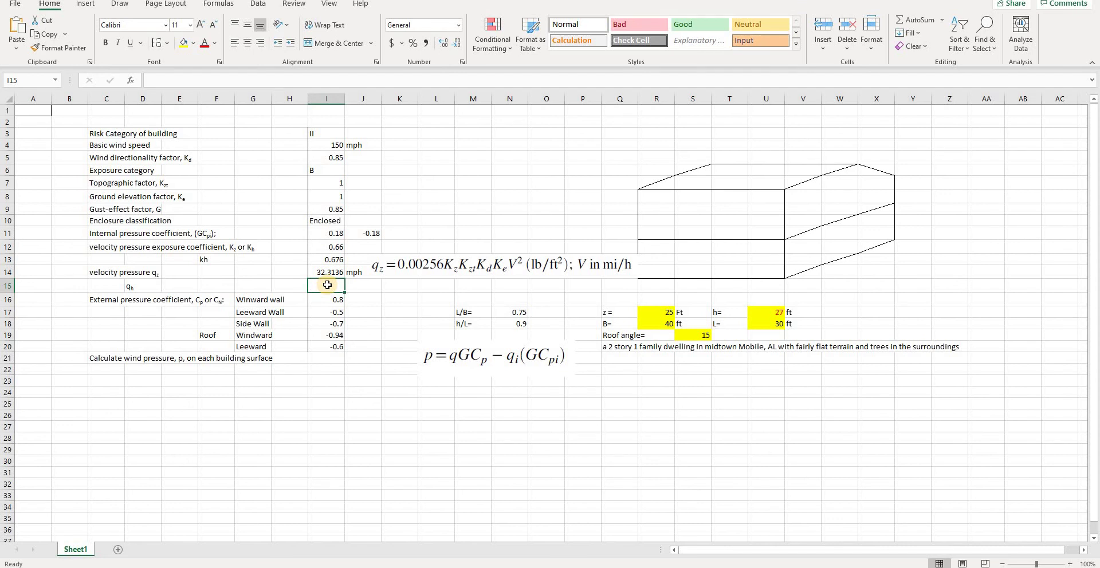
key(ctrl+v)
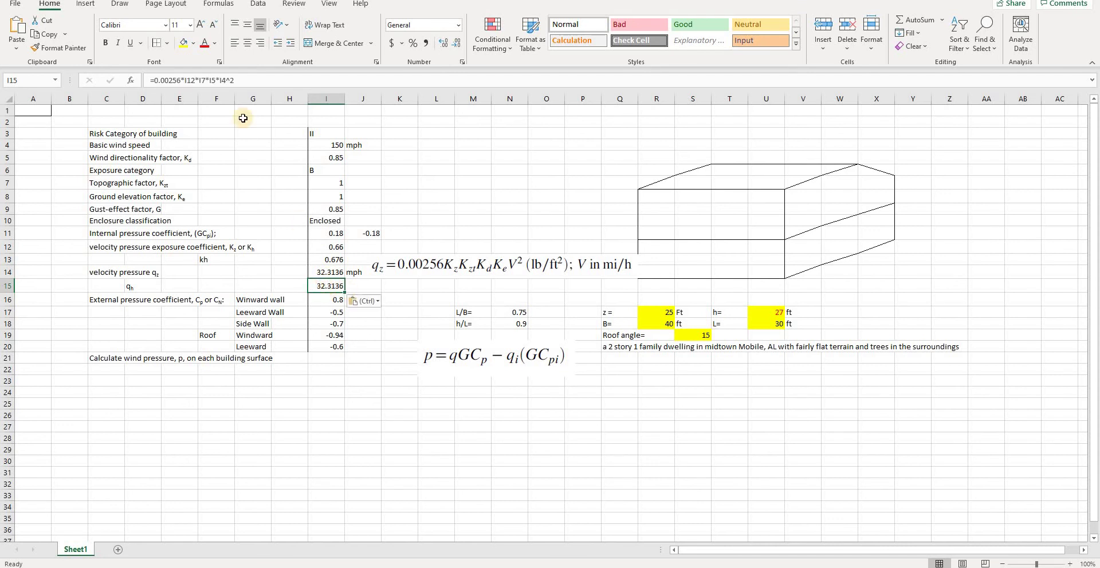
click(223, 80)
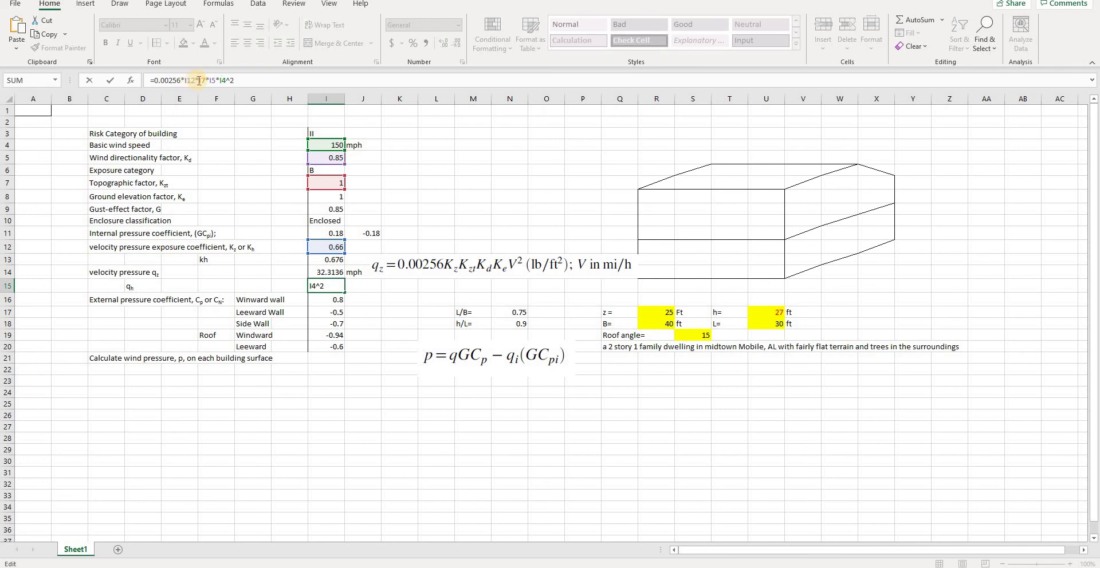
key(BackSpace)
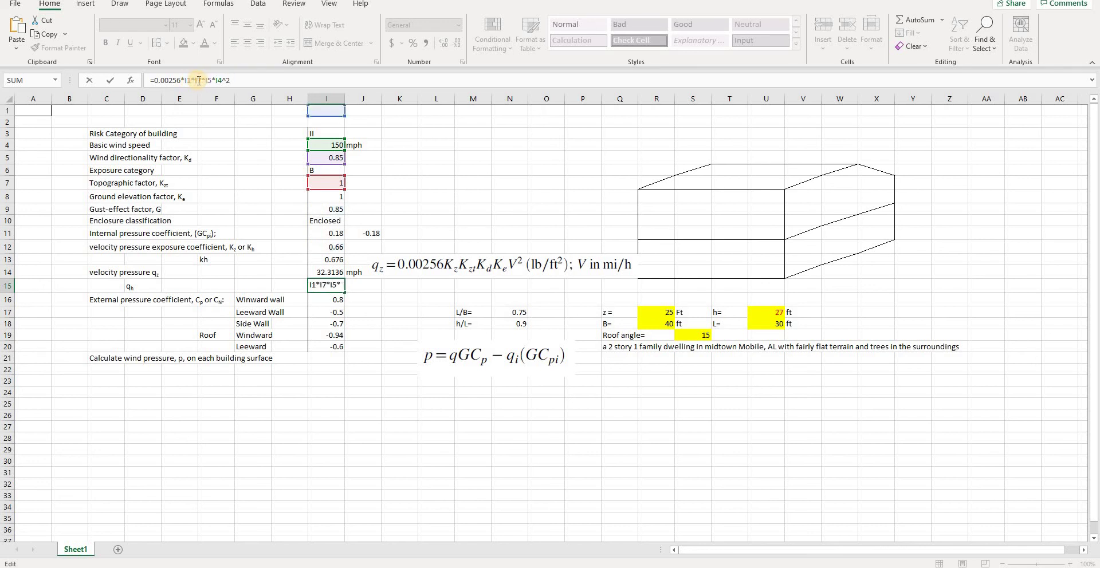
text(3)
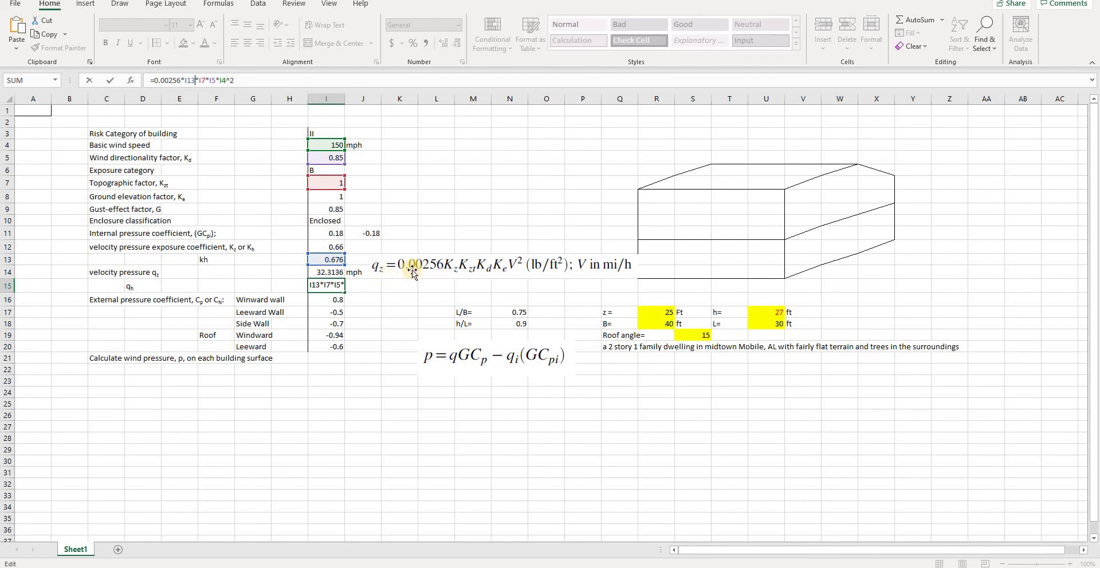
key(Return)
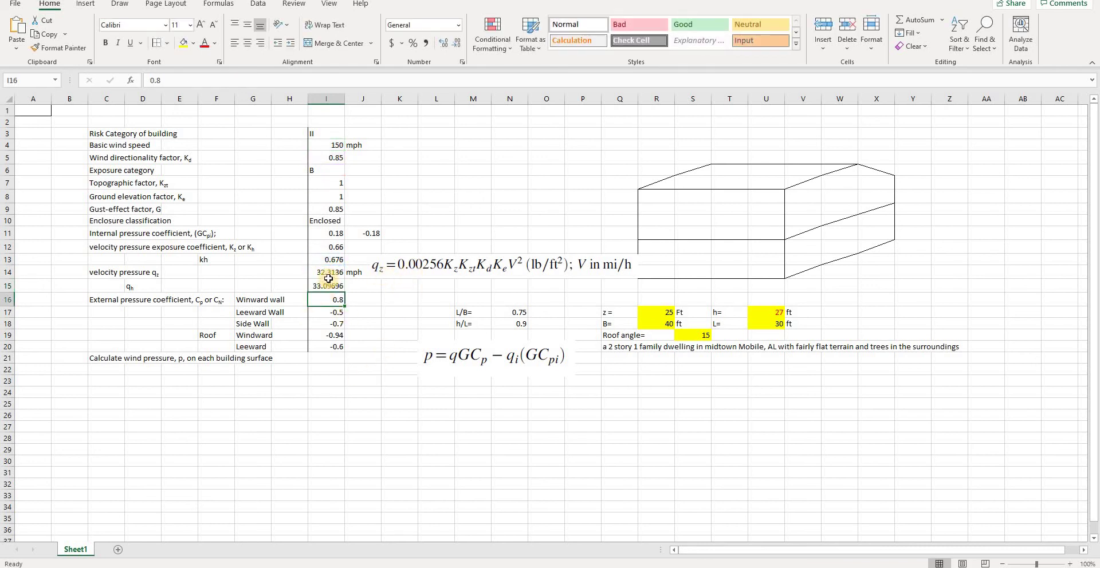
drag(328, 278, 330, 287)
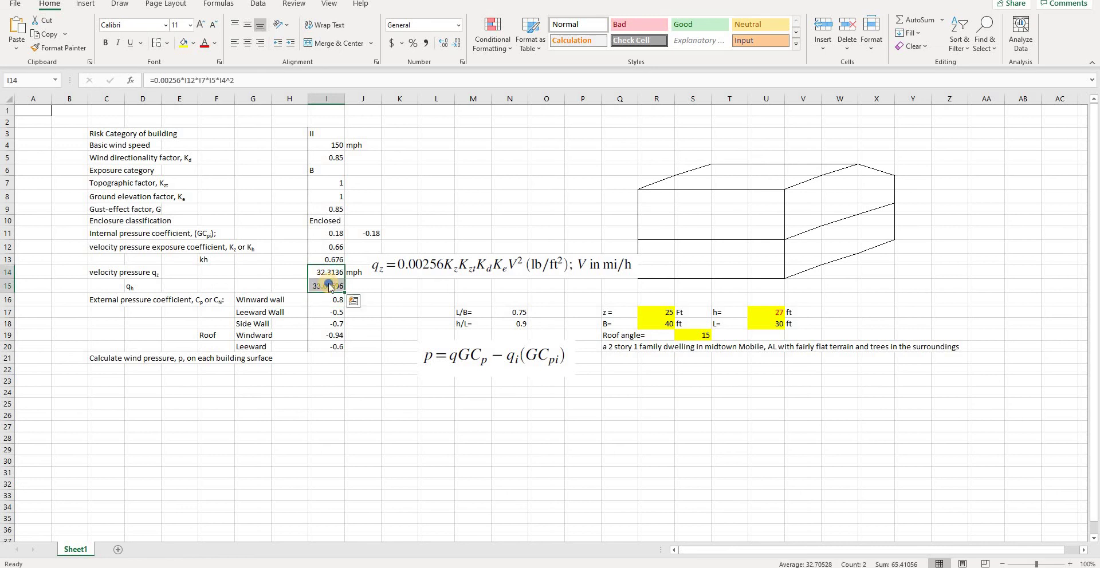
Format I14:I15 as Number with 2 decimal places, showing 32.31 and 33.10.
right_click(330, 286)
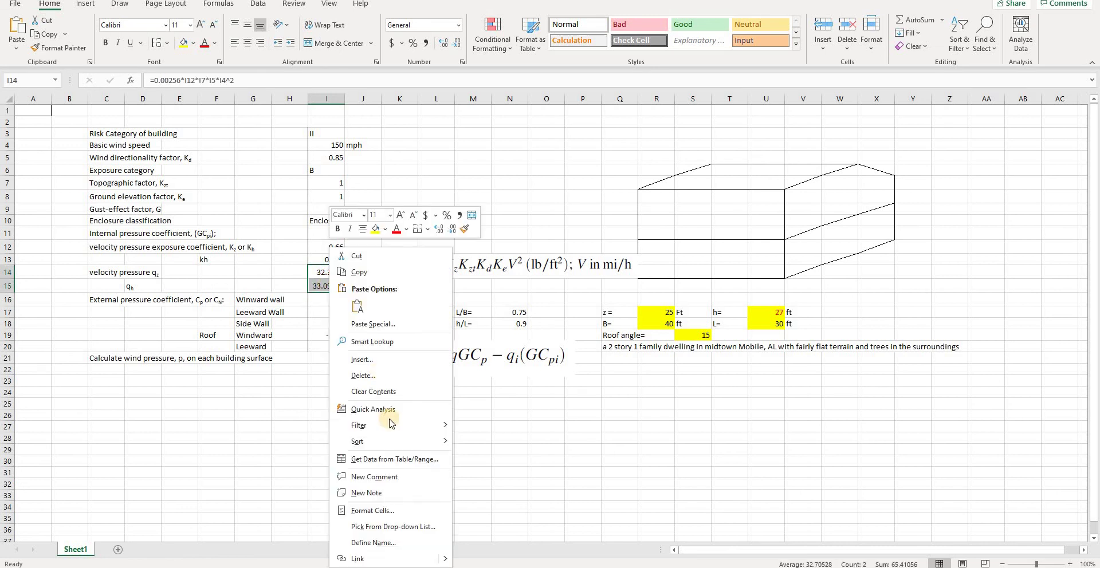
click(373, 510)
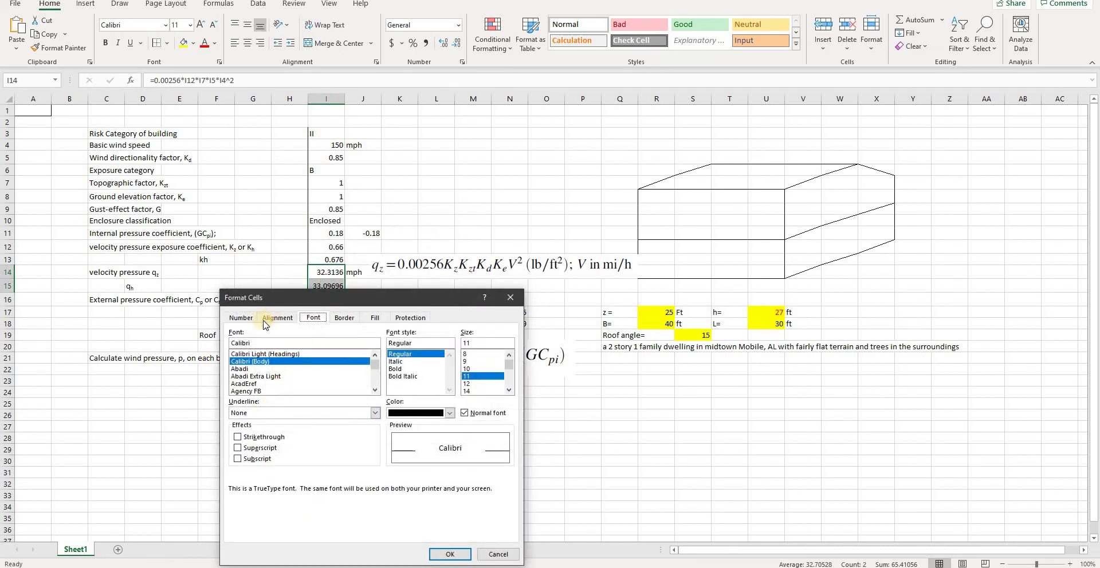
click(240, 317)
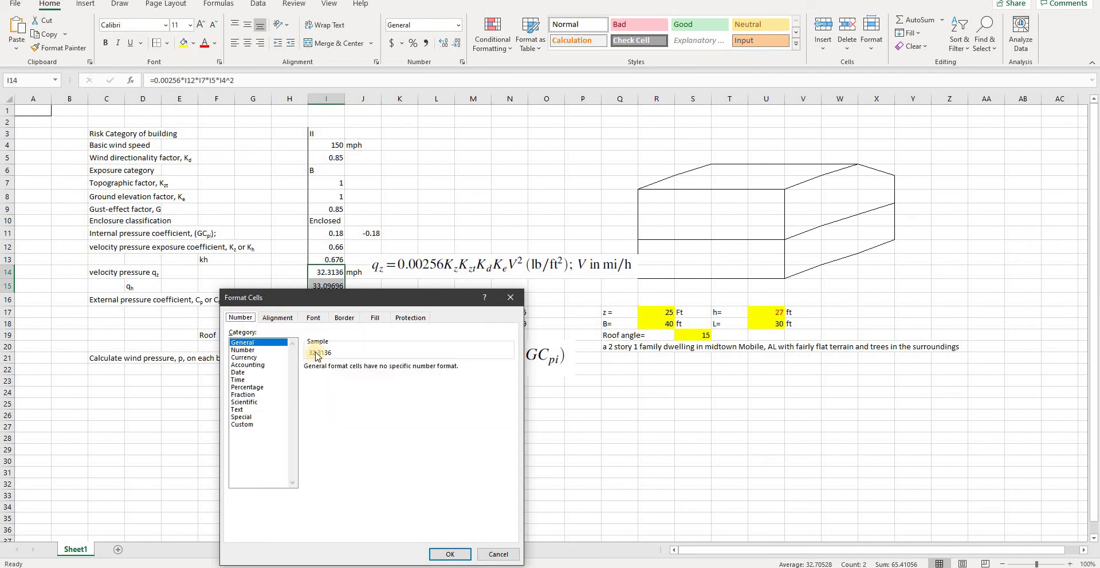
click(243, 350)
click(450, 555)
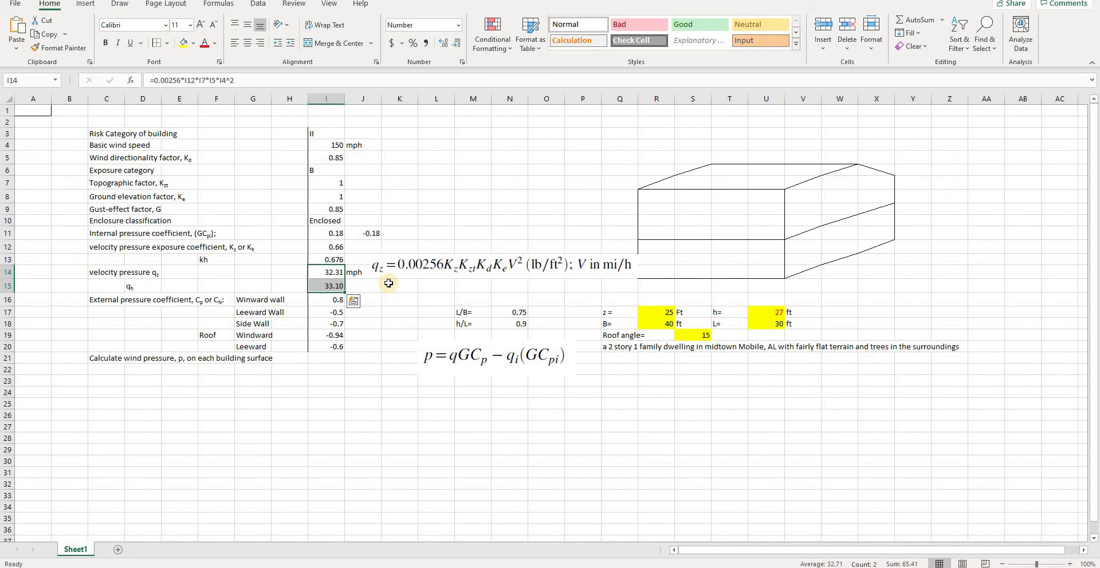
click(394, 285)
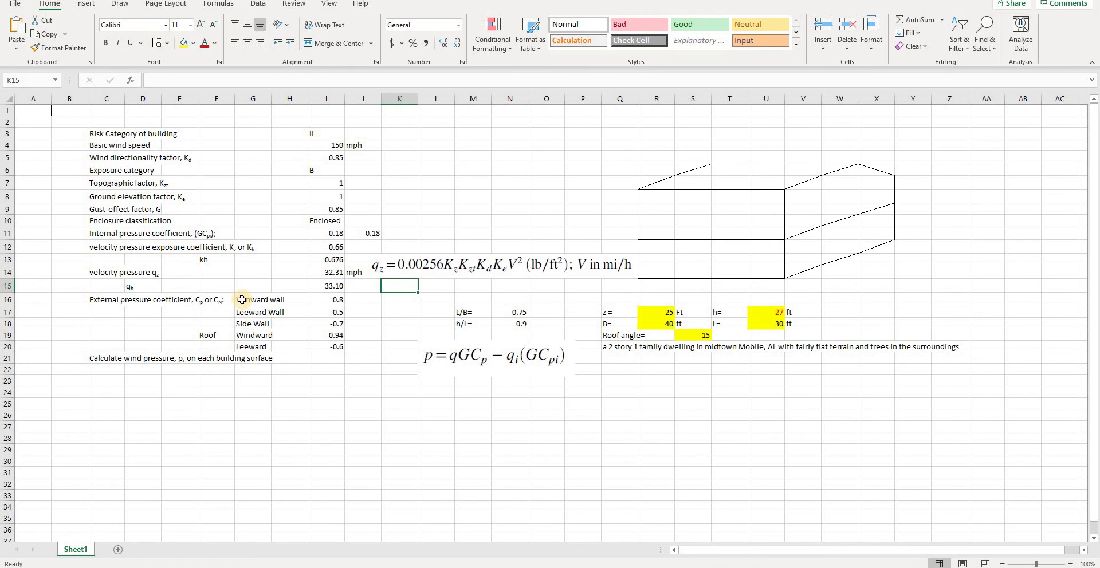
Copy the five surface labels from F16:G20 into F22 under the wind pressure heading.
drag(242, 300, 262, 335)
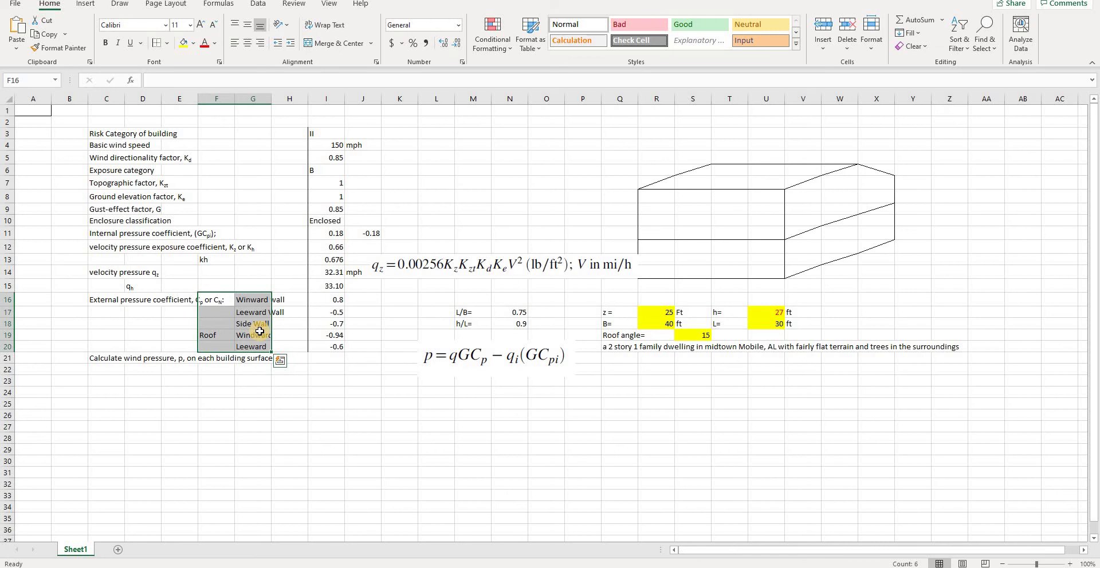
key(ctrl+c)
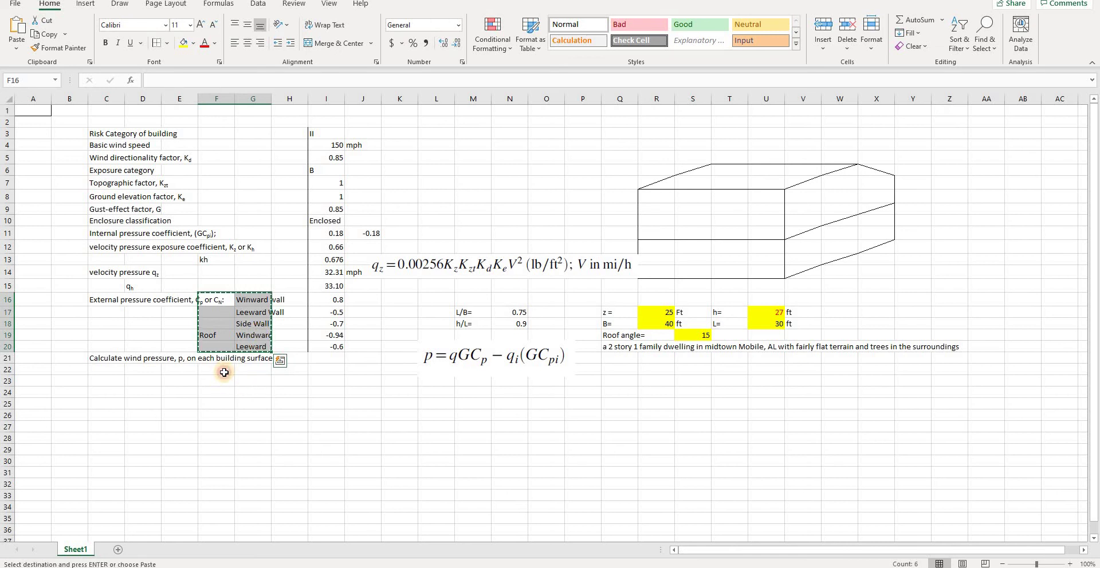
click(224, 372)
key(ctrl+v)
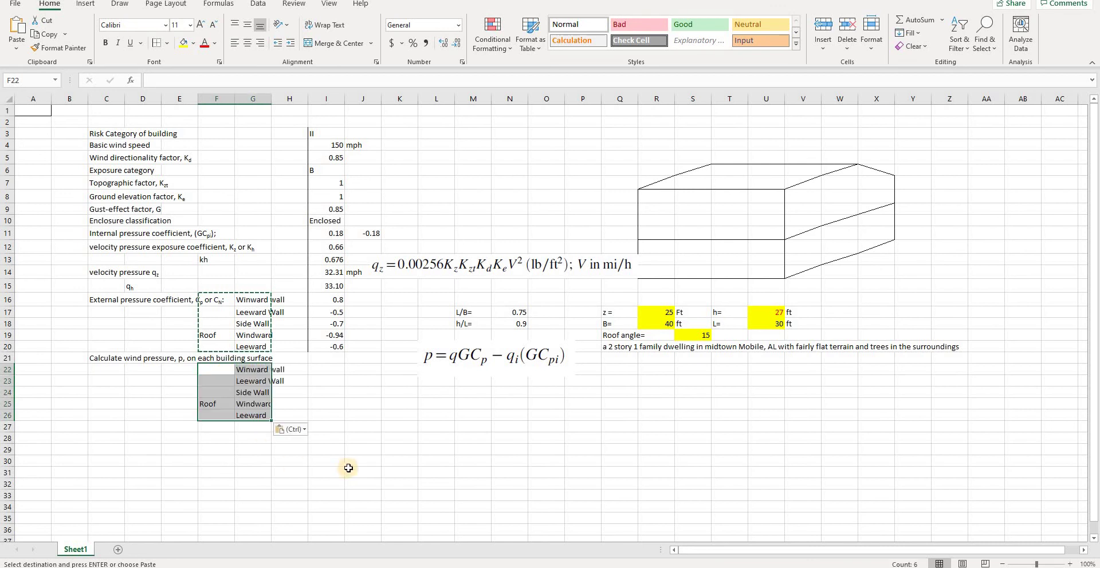
click(250, 436)
key(Escape)
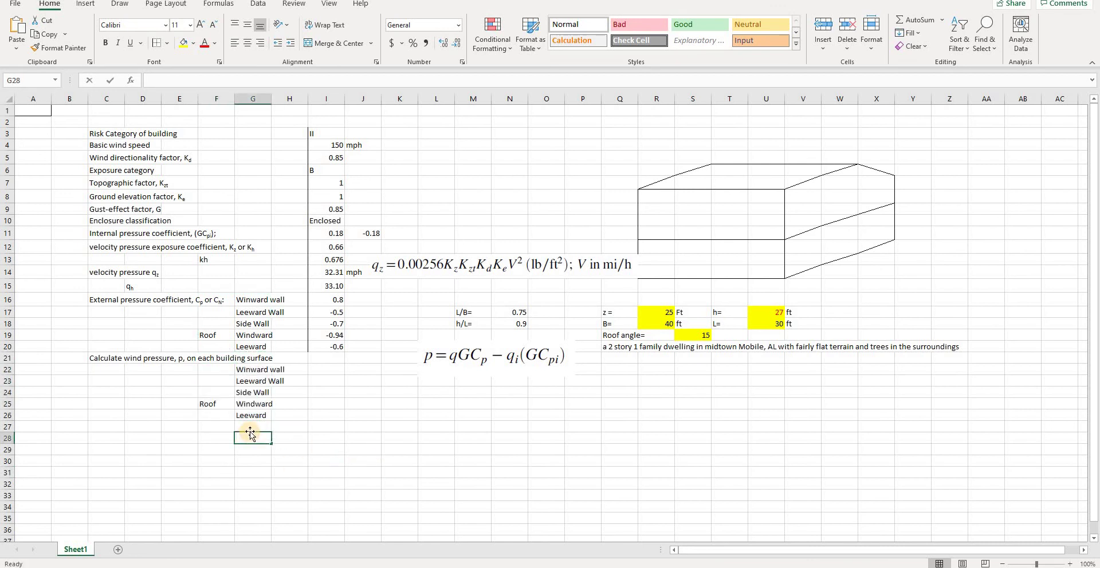
click(321, 370)
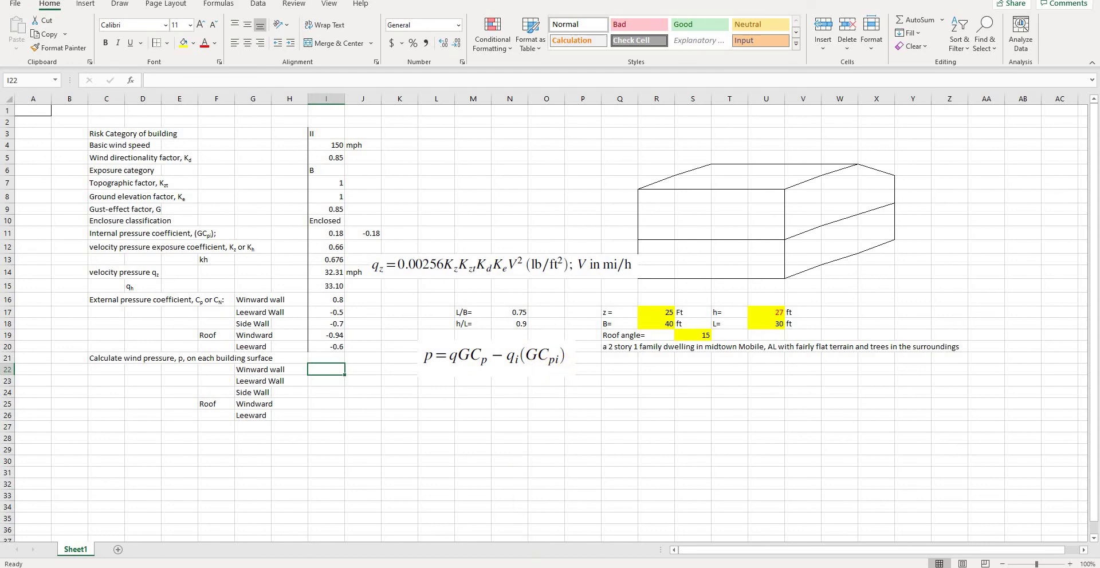
Jump to page 273 of the ASCE 7 PDF and read equation 27.3-1, then return to Excel.
key(alt+Tab)
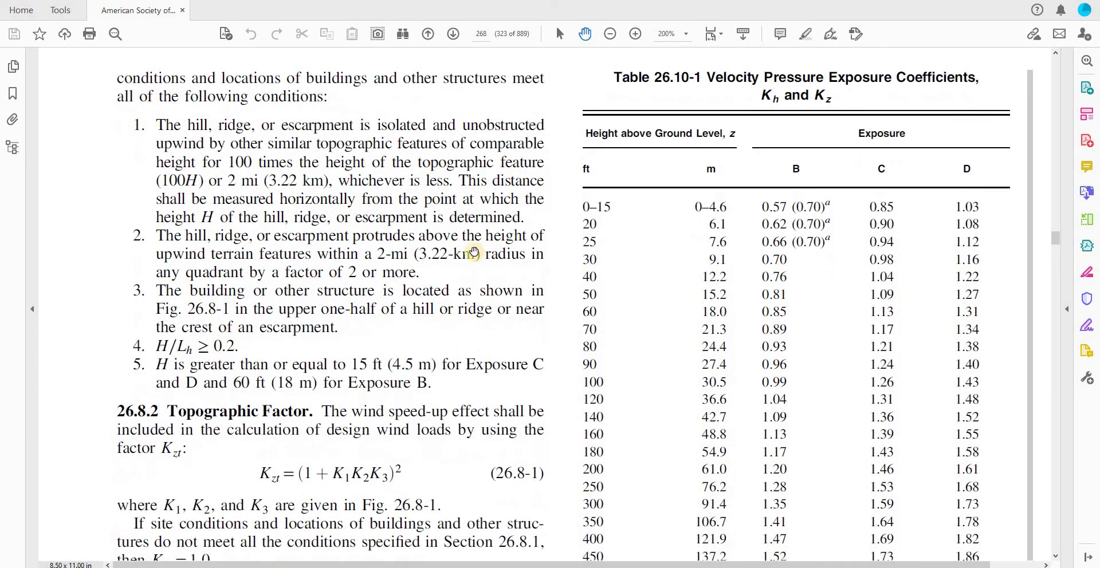
scroll(474, 252, up, 3)
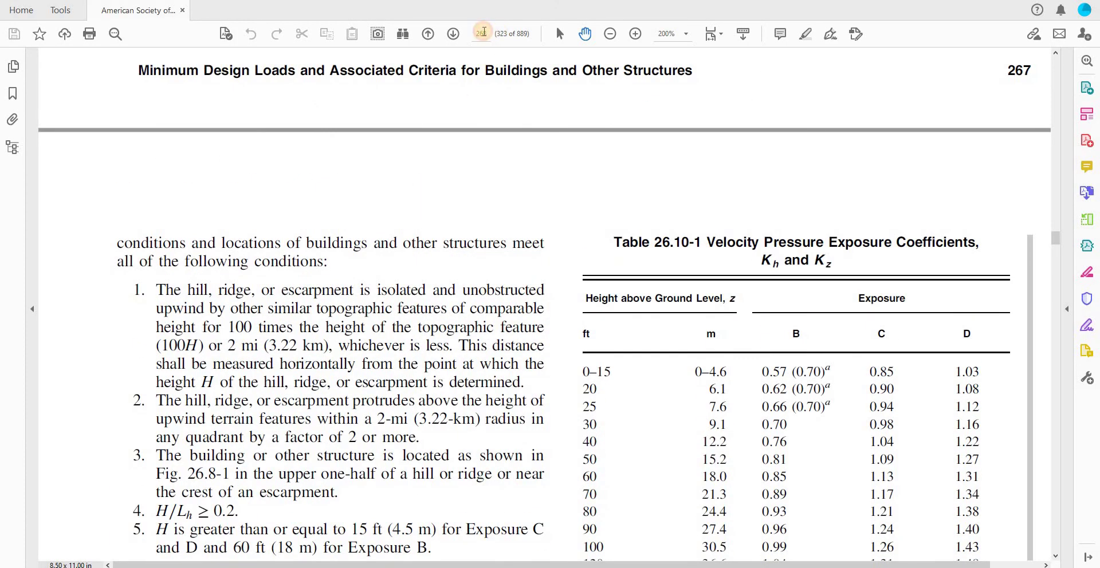
click(484, 33)
text(273)
key(Return)
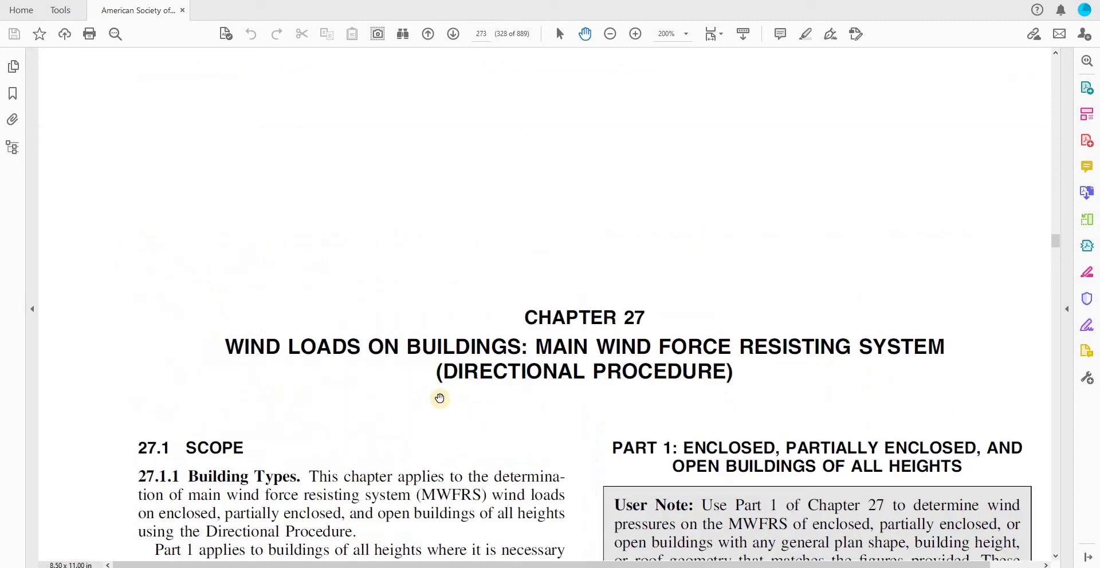
scroll(439, 398, down, 20)
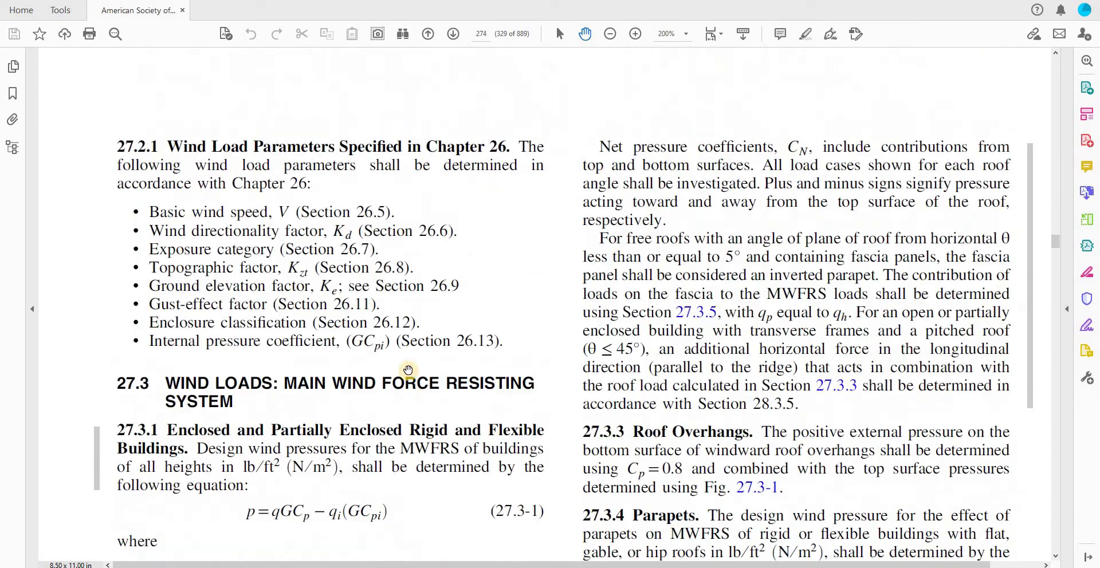
scroll(408, 369, down, 10)
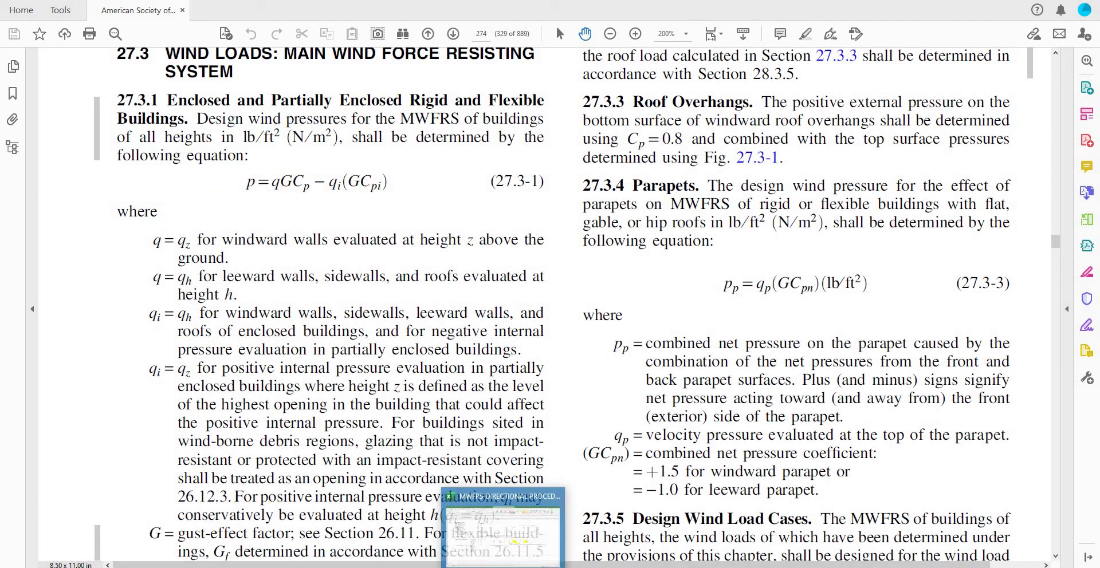
click(504, 527)
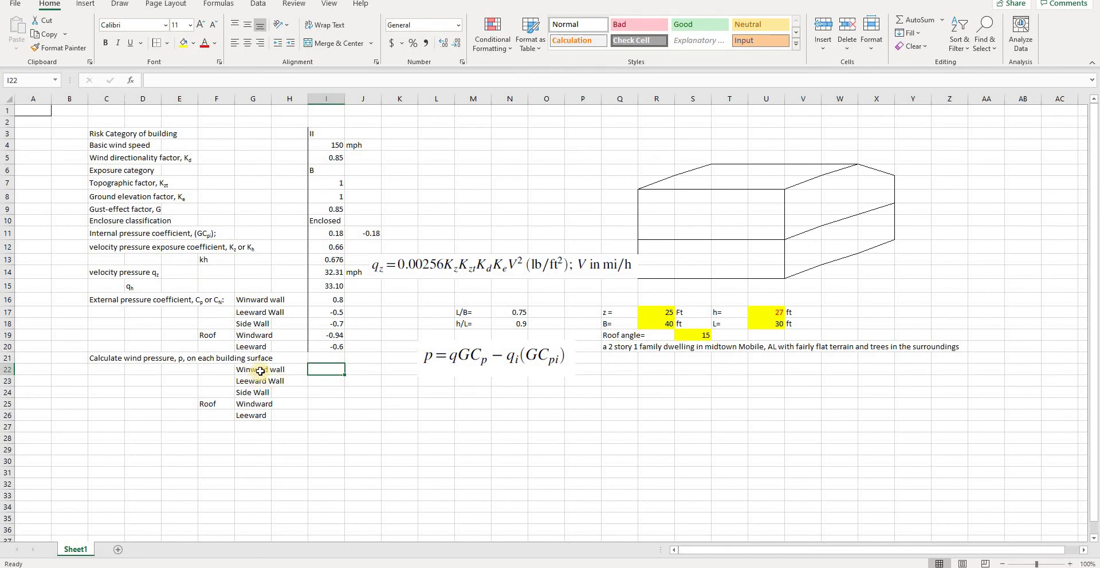
Enter =I14*I9*I16-I14*I11 in I22 for a windward wall pressure of 16.1568.
text(=)
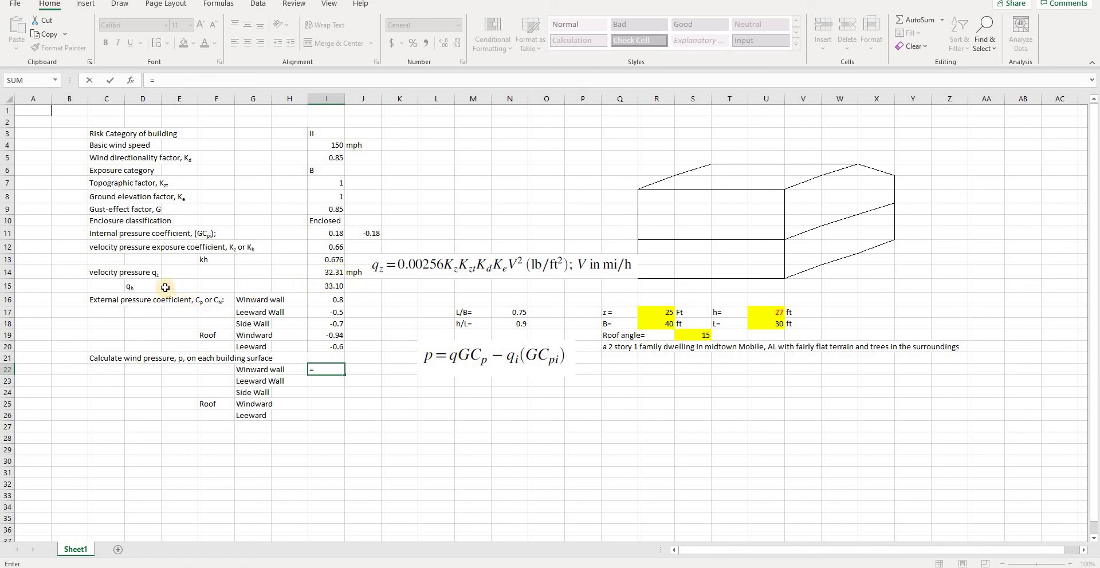
click(332, 274)
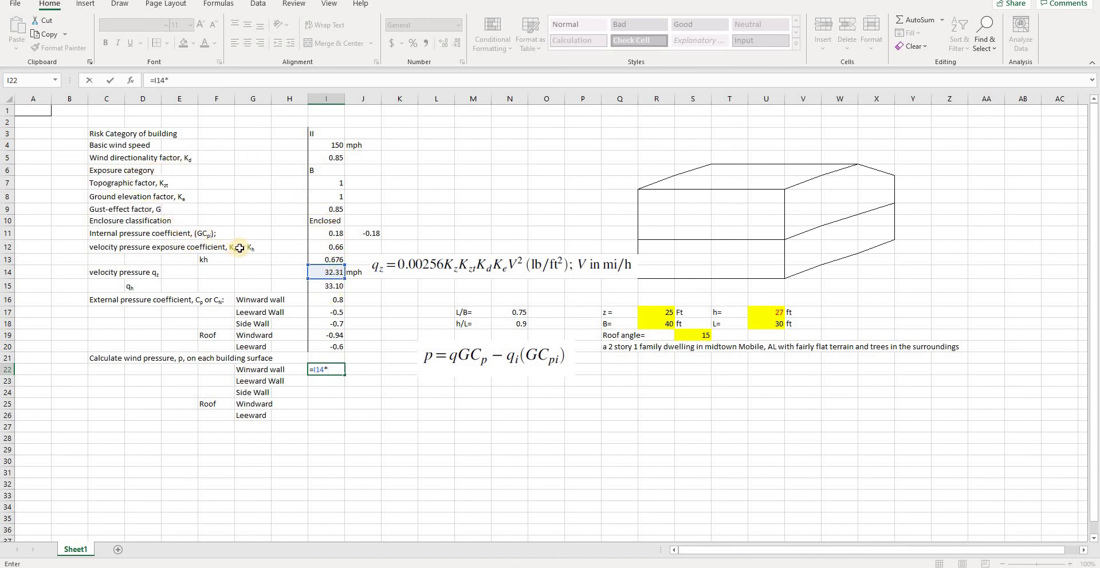
click(332, 209)
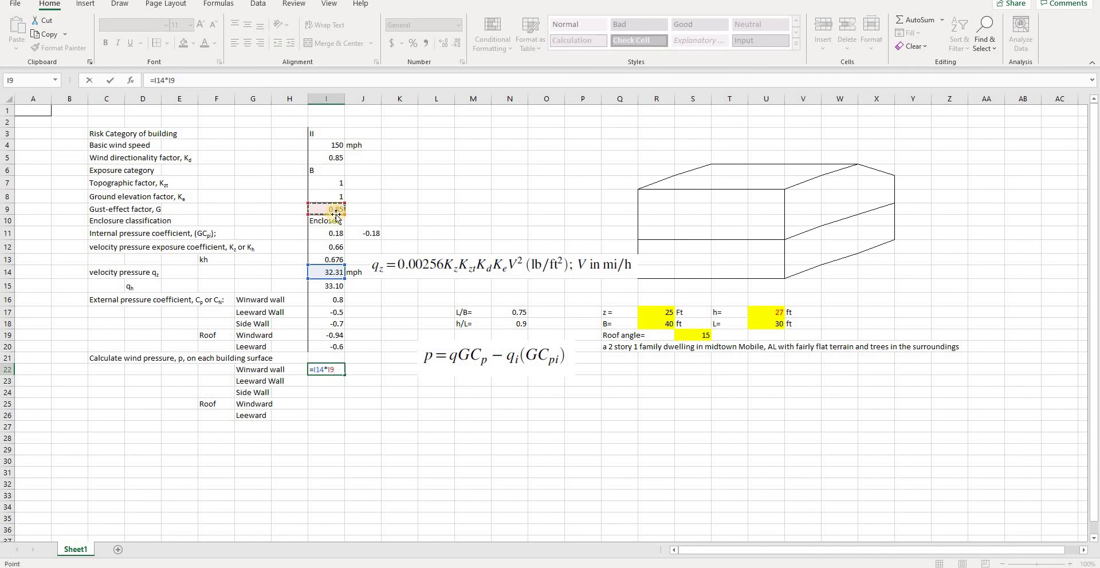
text(*)
click(336, 302)
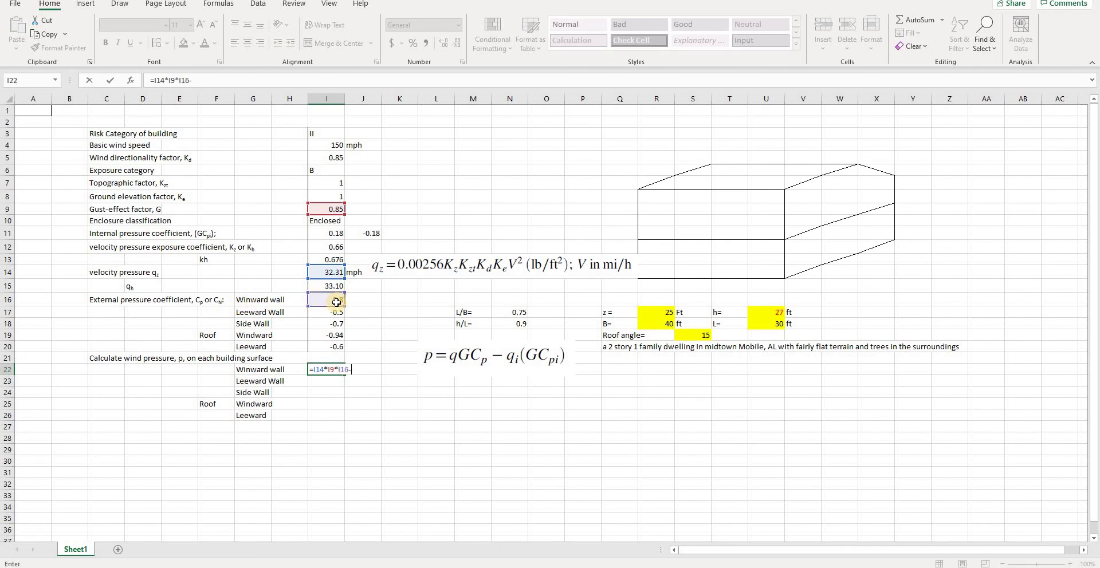
click(324, 271)
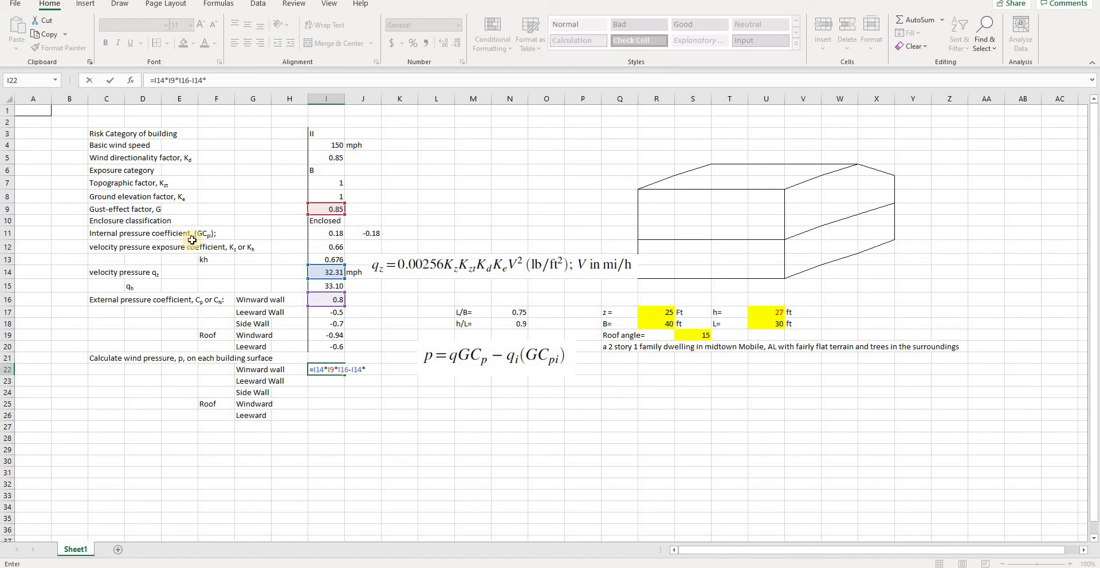
click(334, 234)
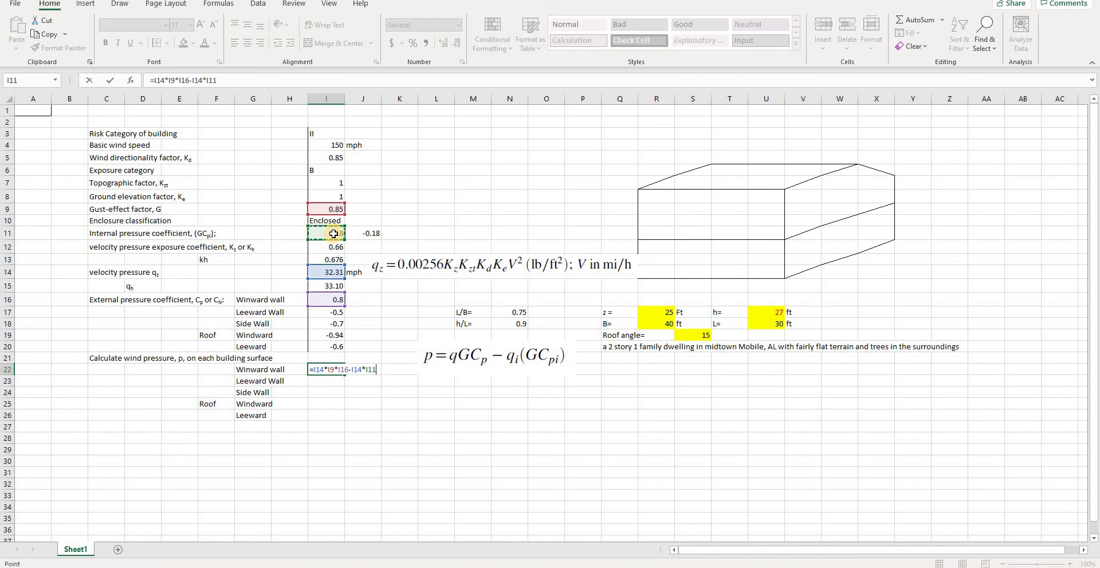
key(Return)
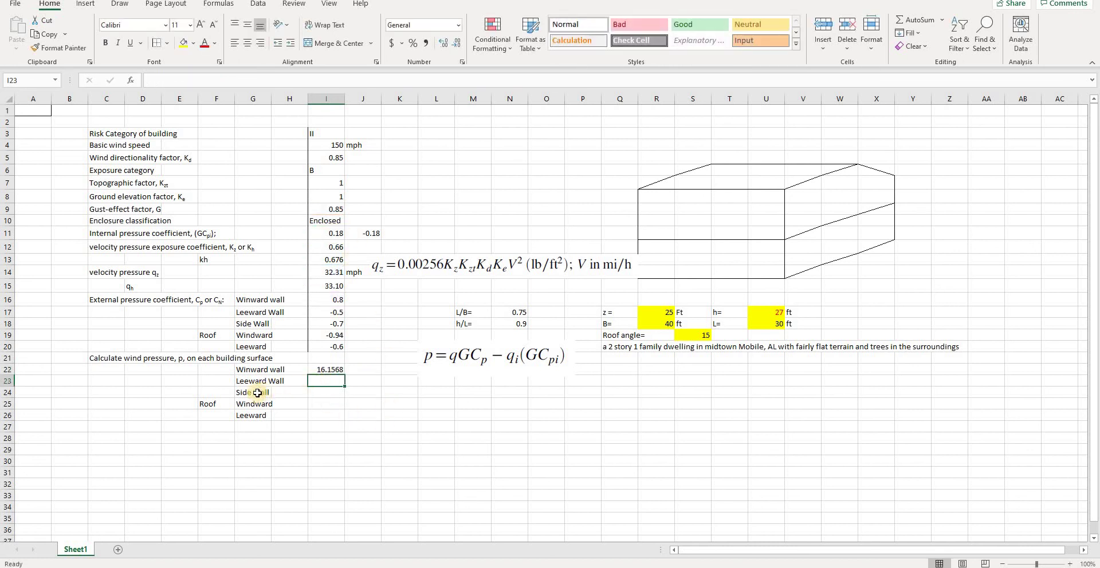
click(328, 369)
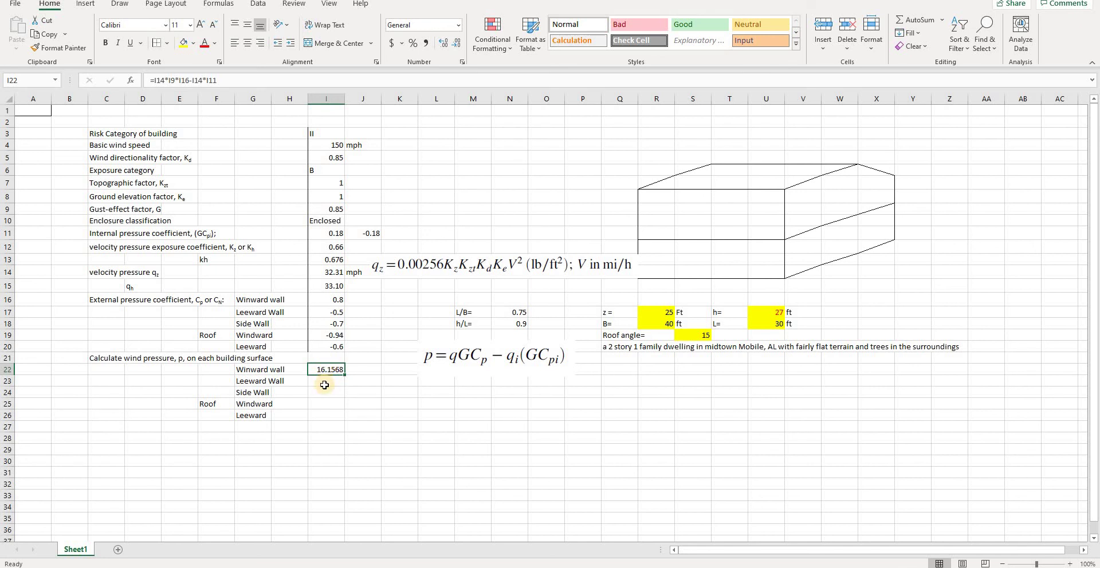
Enter =I15*I9*I17-I15*I11 in I23, giving a leeward wall pressure of -20.0237.
click(324, 384)
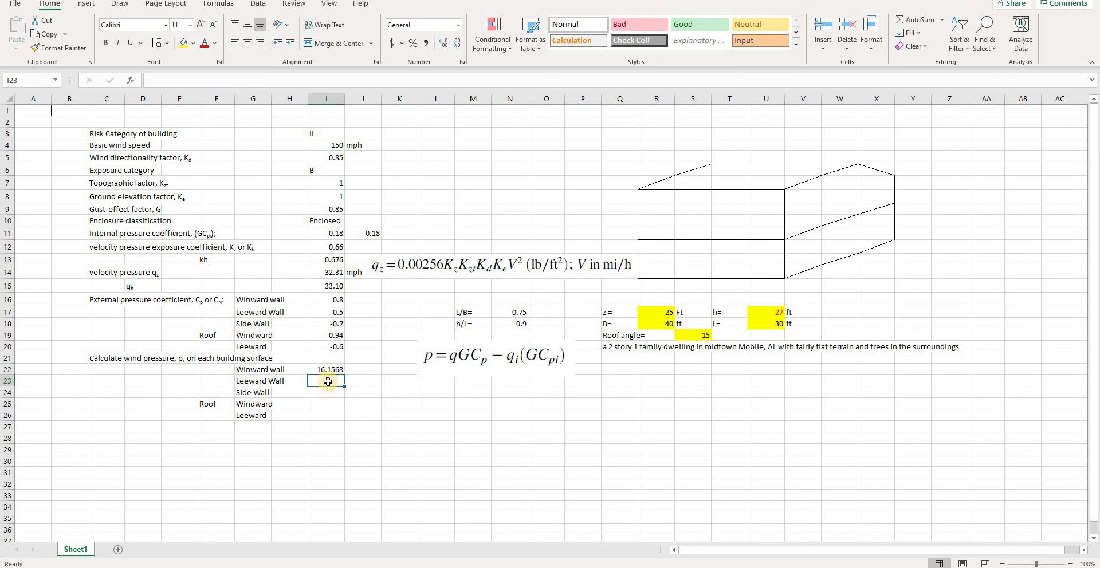
text(=)
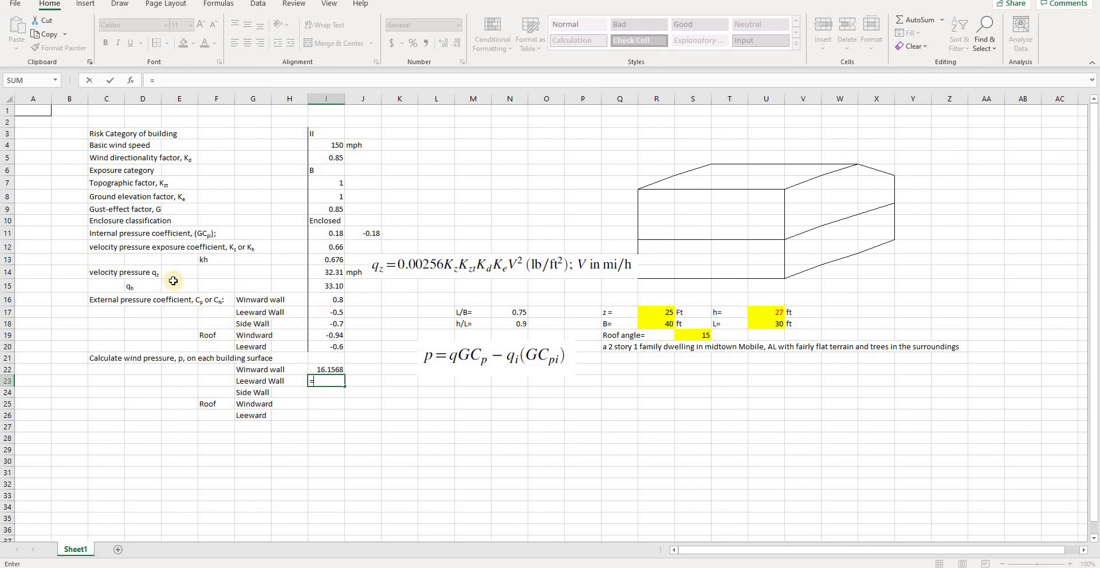
click(332, 286)
text(*)
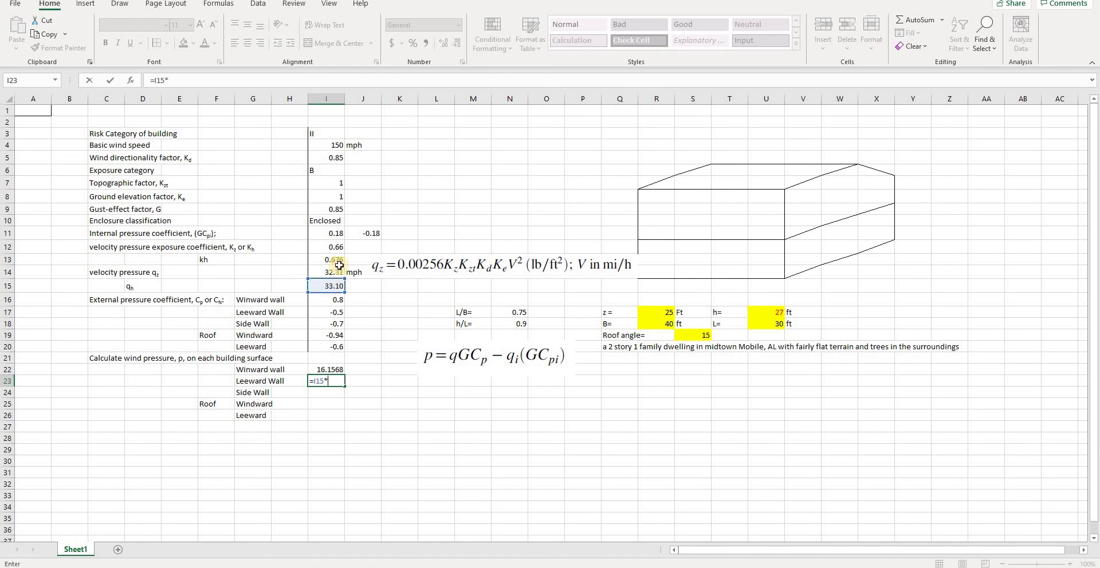
click(336, 208)
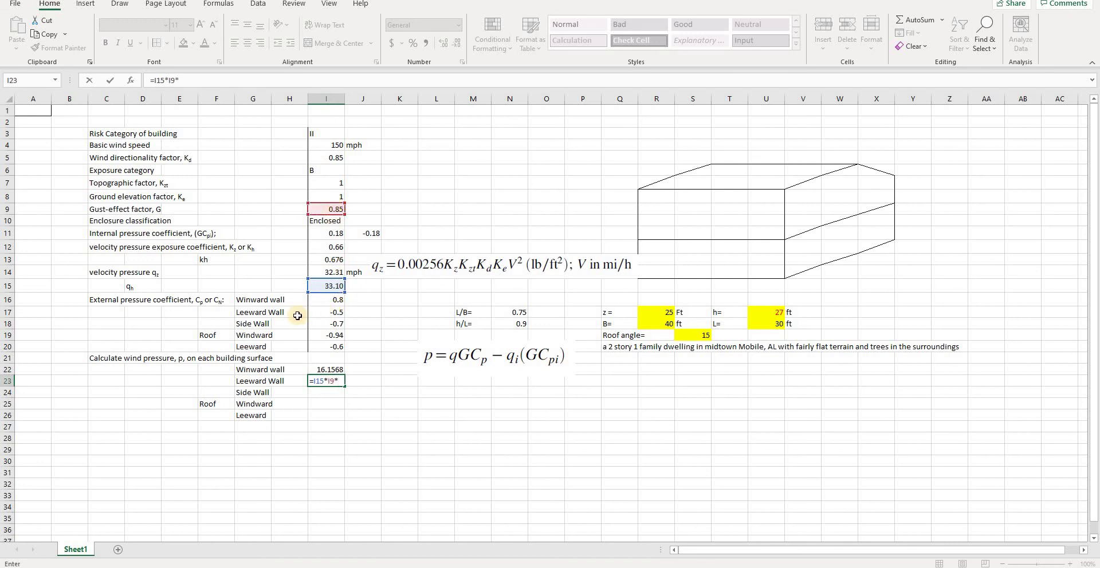
click(339, 314)
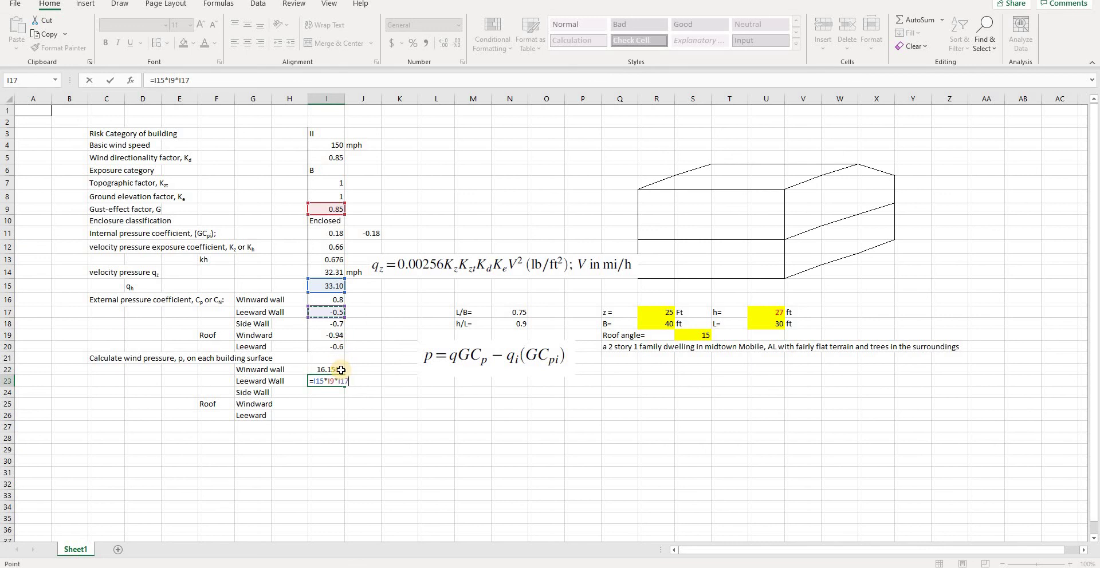
text(-)
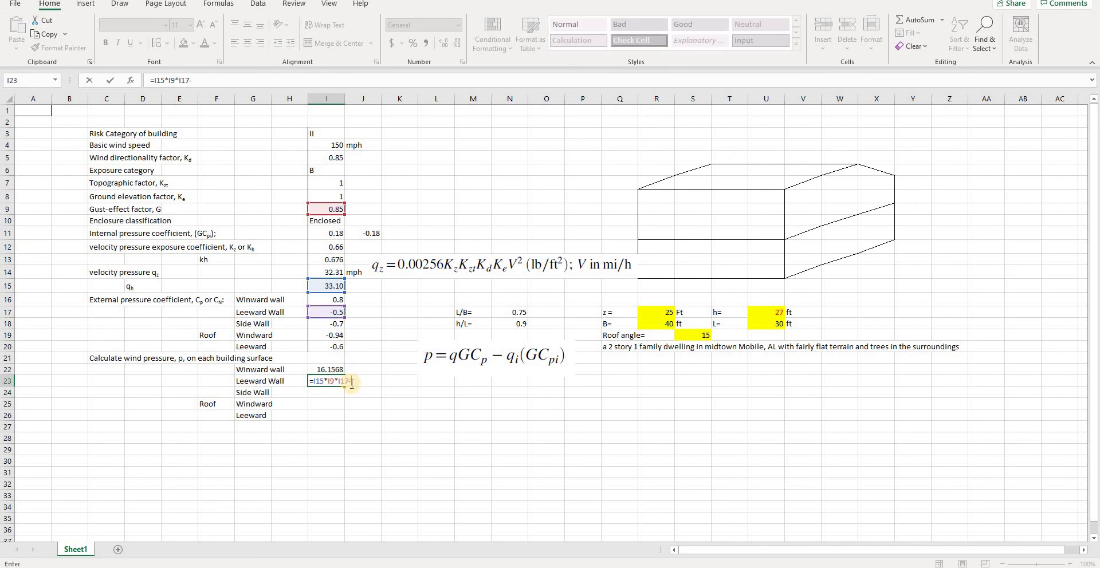
click(325, 287)
text(*)
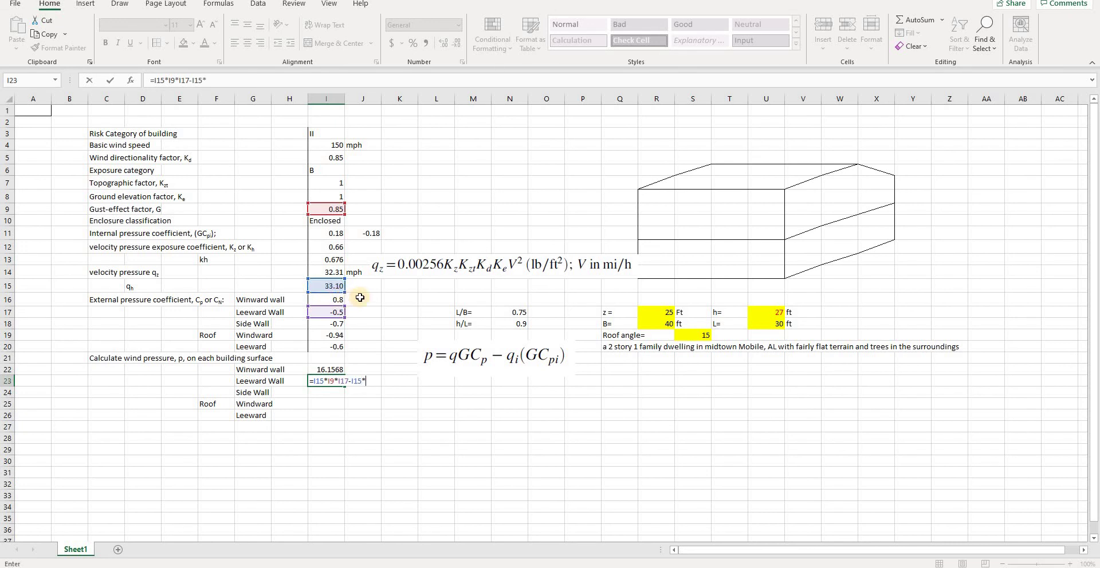
click(335, 235)
key(Return)
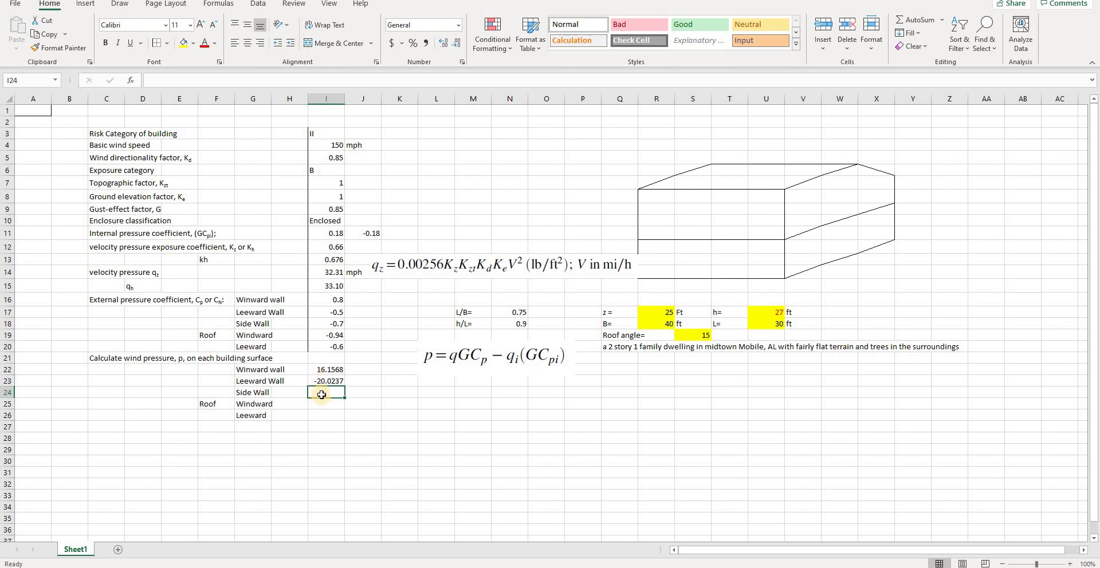
Compute the side wall pressure from qh, G, Cp -0.7 and internal coefficient -0.18, giving -13.7352.
text(=)
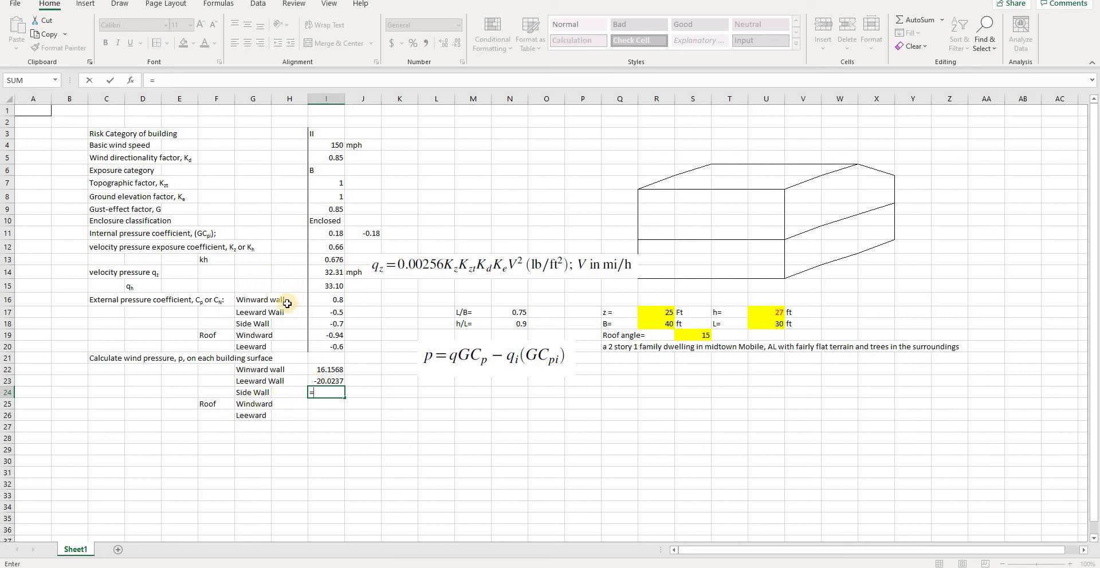
click(338, 286)
text(*)
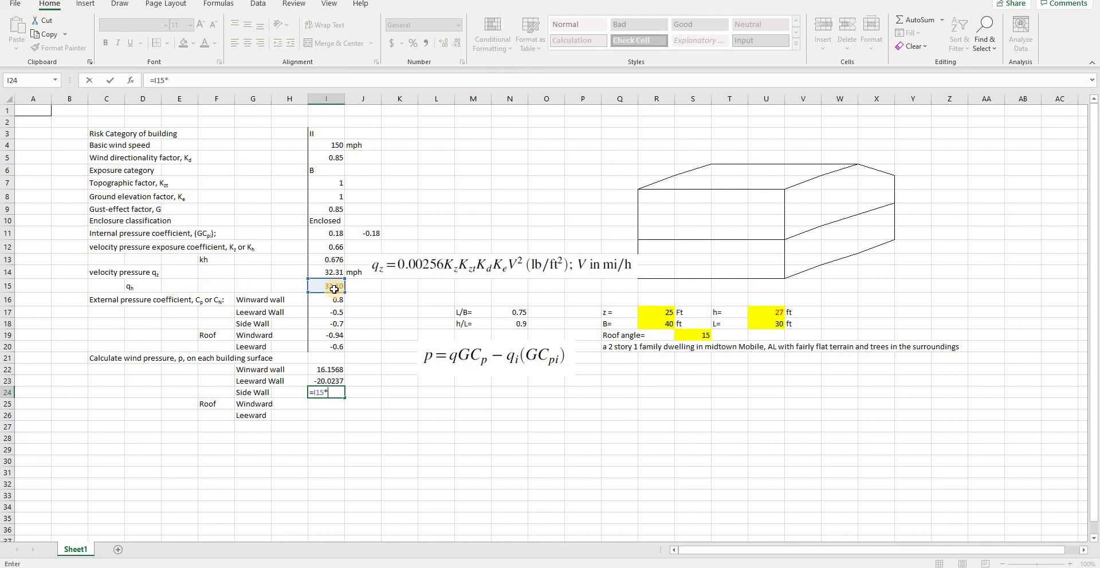
click(338, 209)
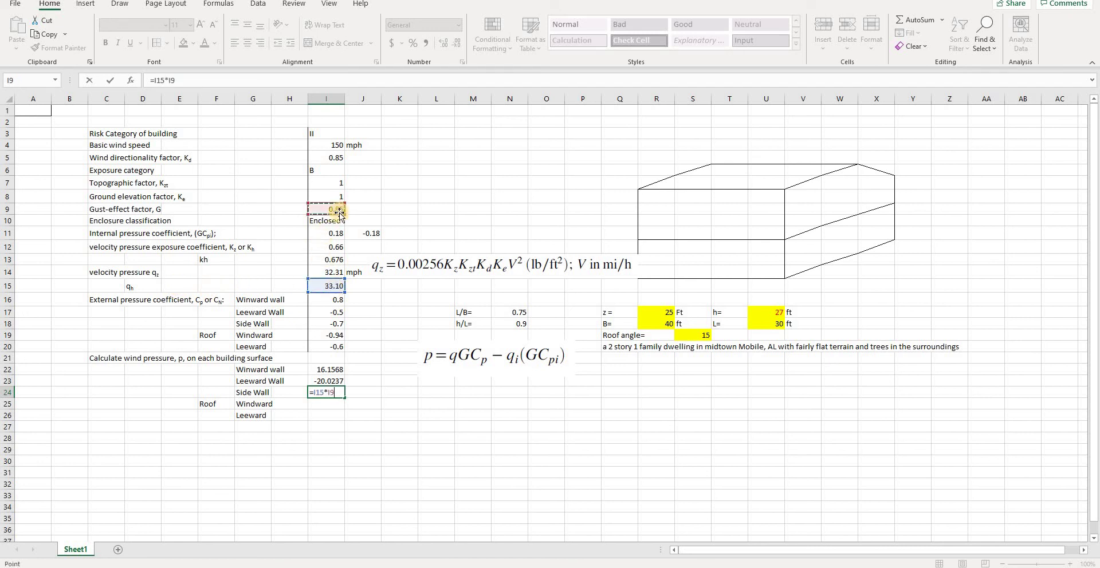
text(*)
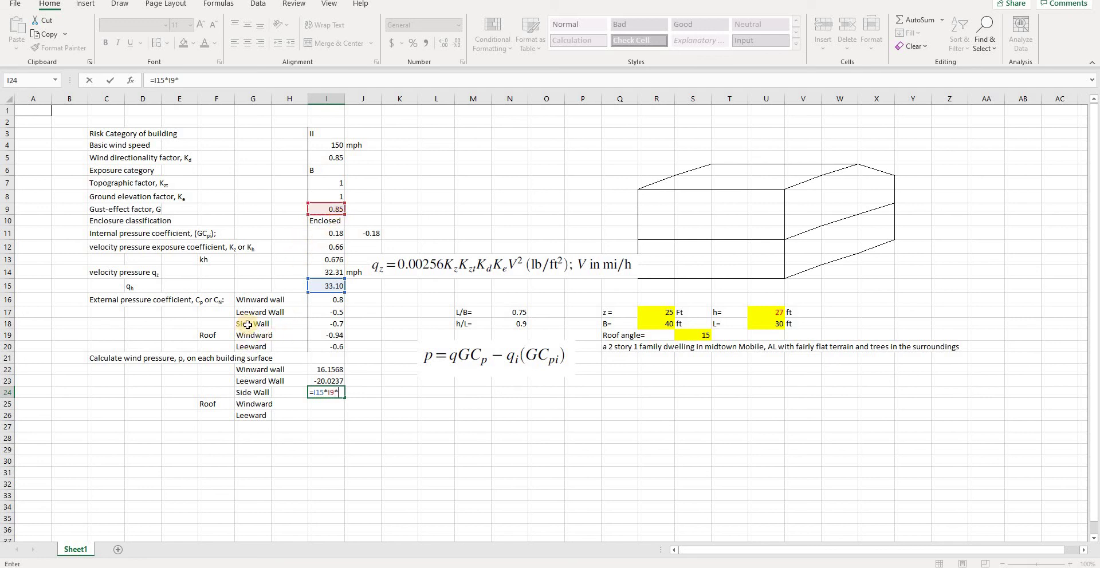
click(336, 328)
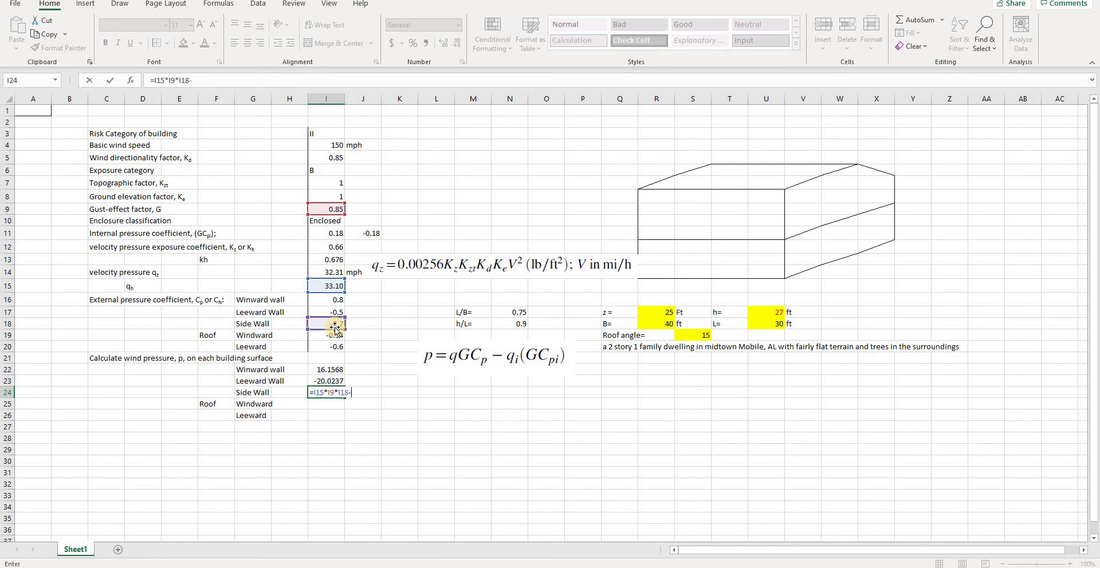
text(-)
click(326, 286)
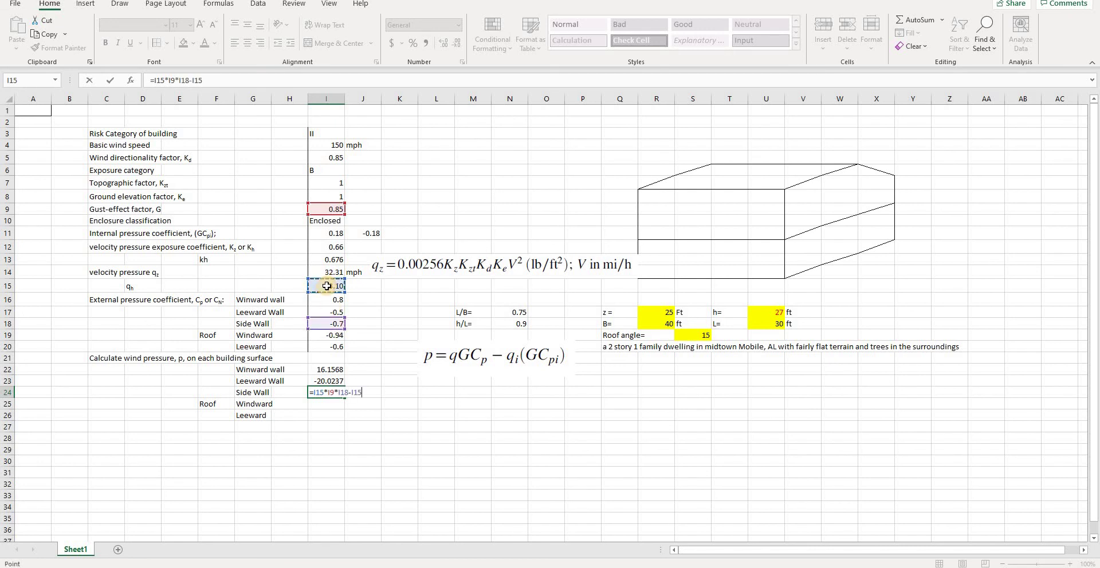
text(*)
click(334, 235)
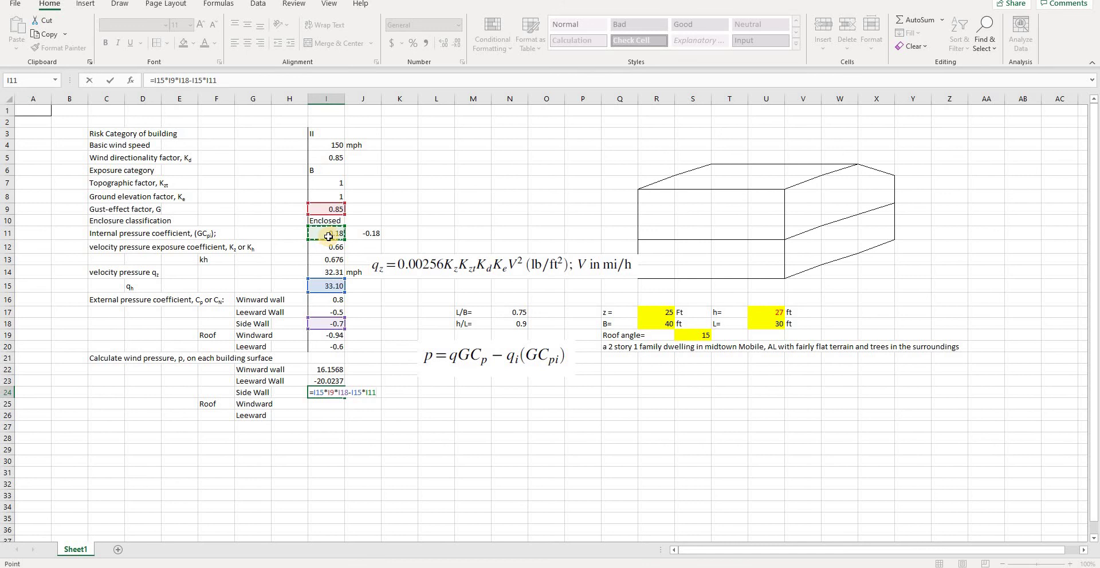
key(BackSpace)
key(BackSpace)
key(BackSpace)
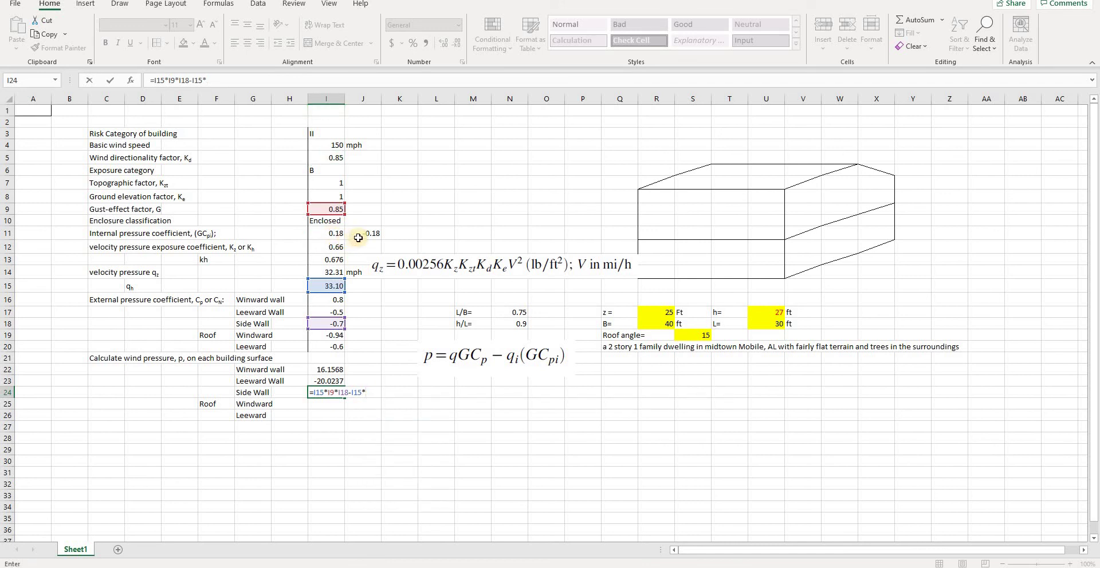
click(372, 234)
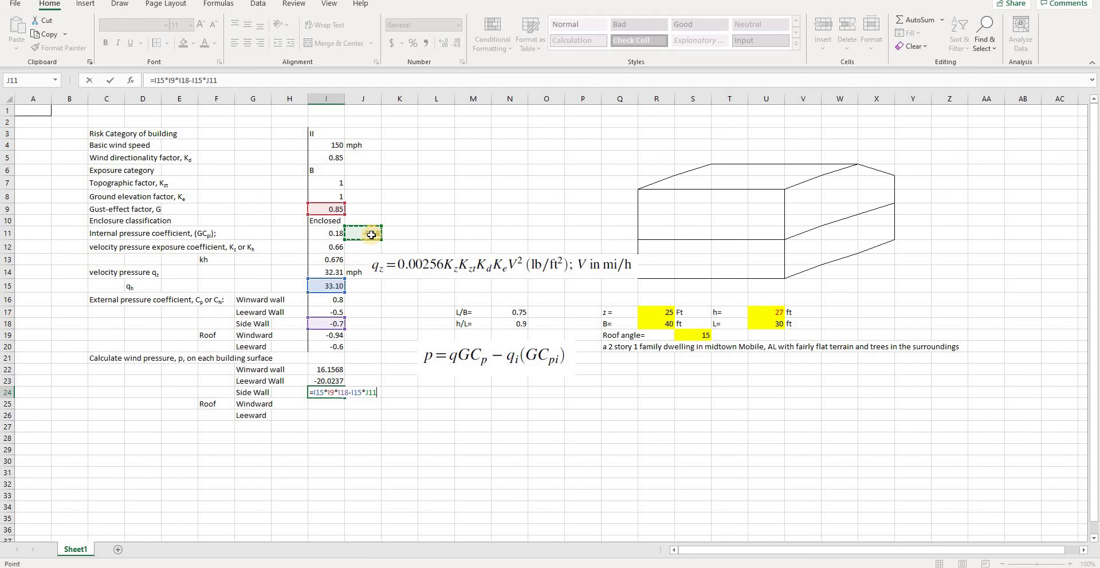
key(Return)
key(Up)
key(Up)
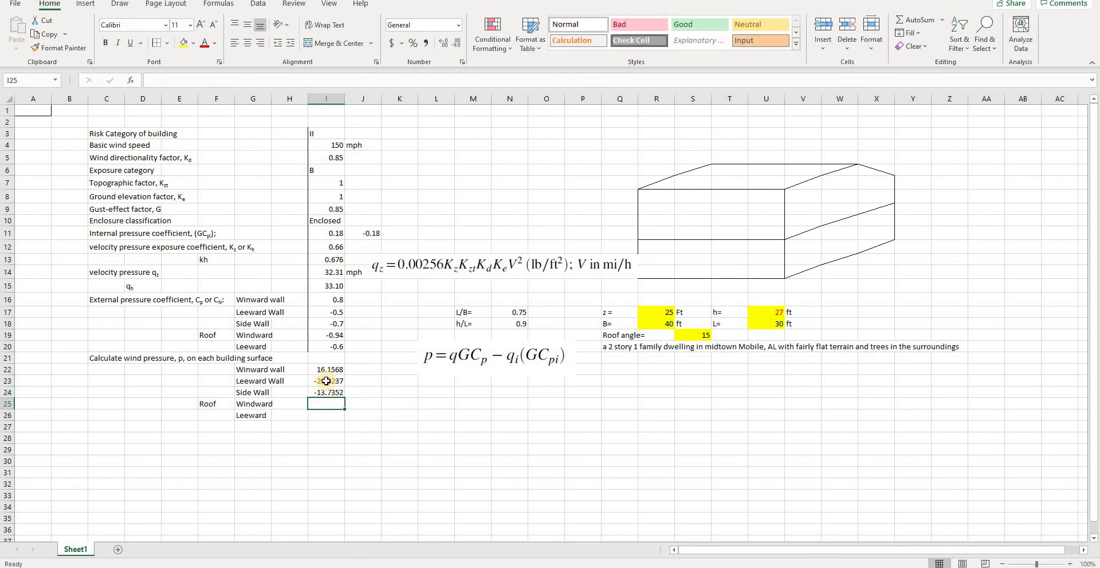
Change the leeward wall formula's I11 reference to J11, recalculating it to -8.10876.
click(258, 81)
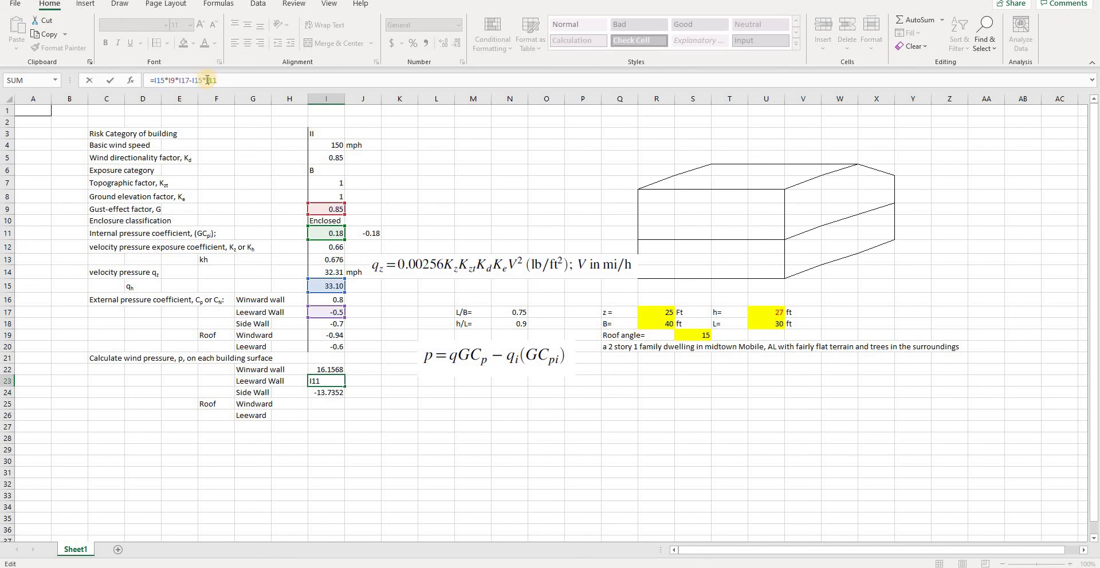
drag(200, 80, 193, 80)
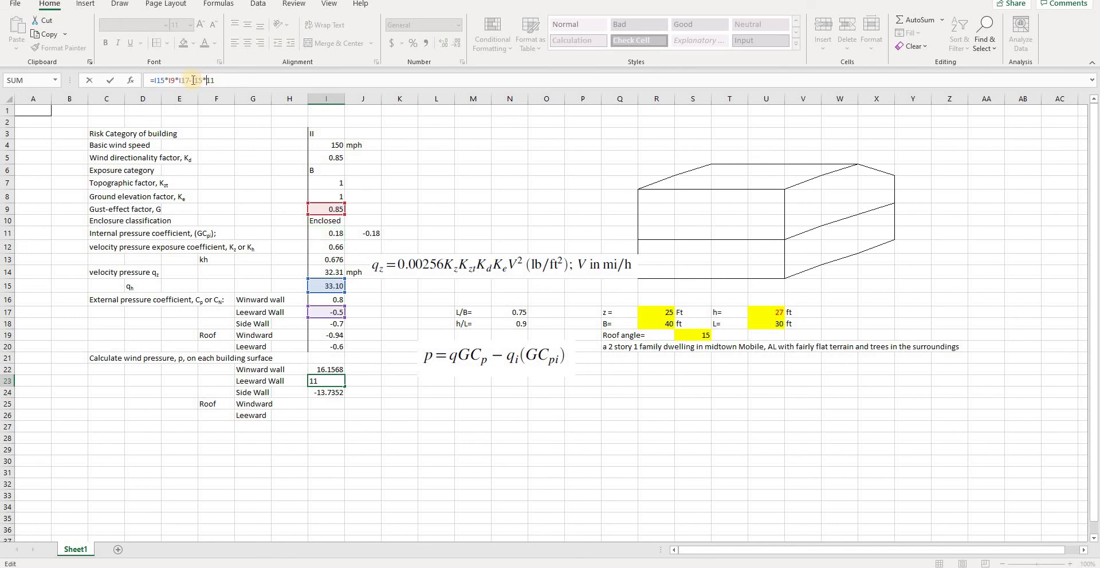
text(j)
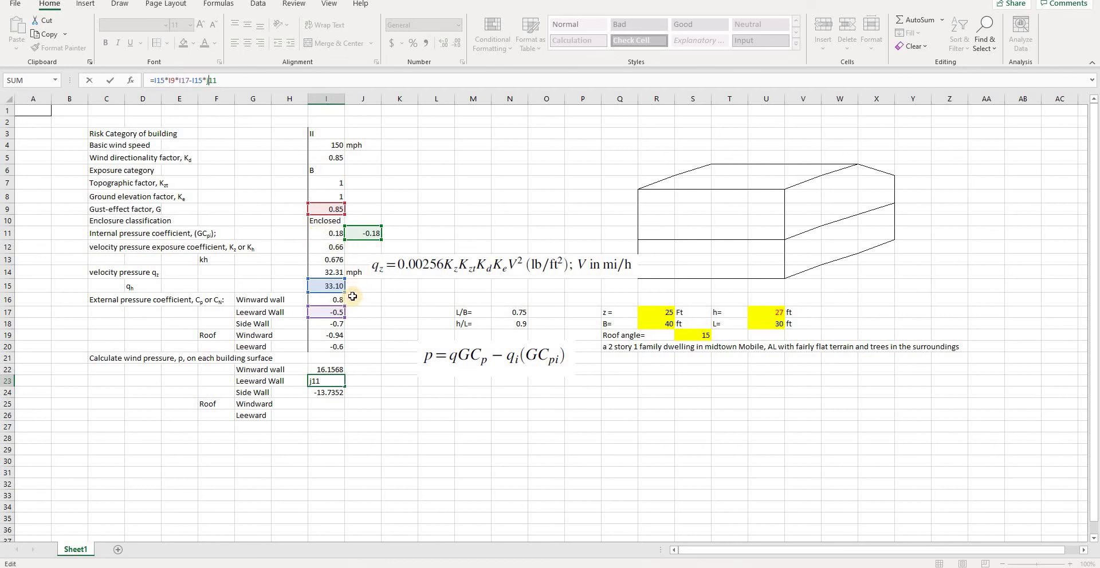
key(Return)
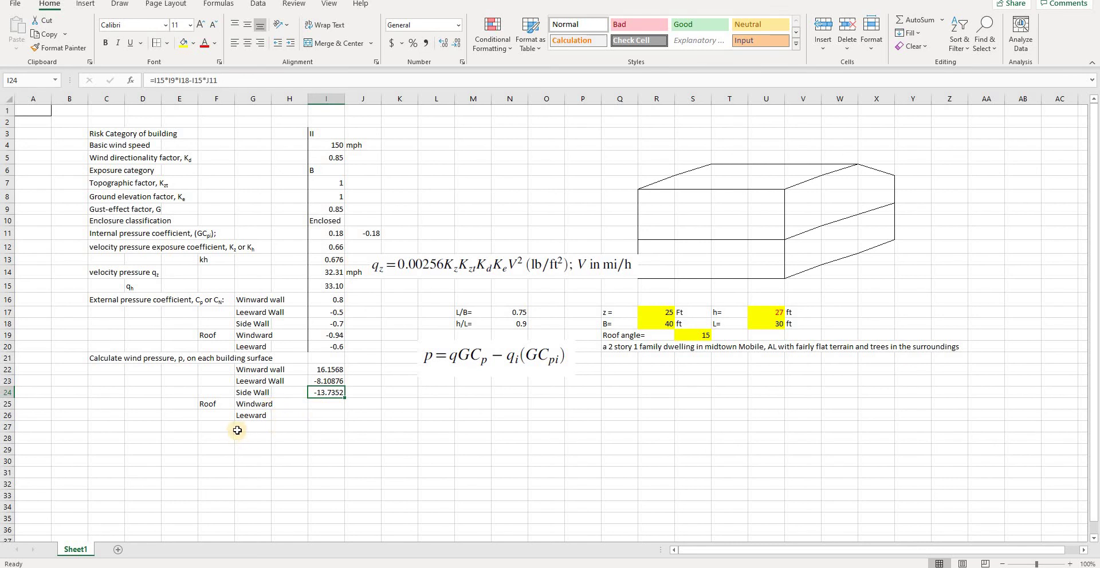
Enter =I15*I9*I19-I15*J11 in I25 for a roof windward pressure of -20.487.
click(322, 405)
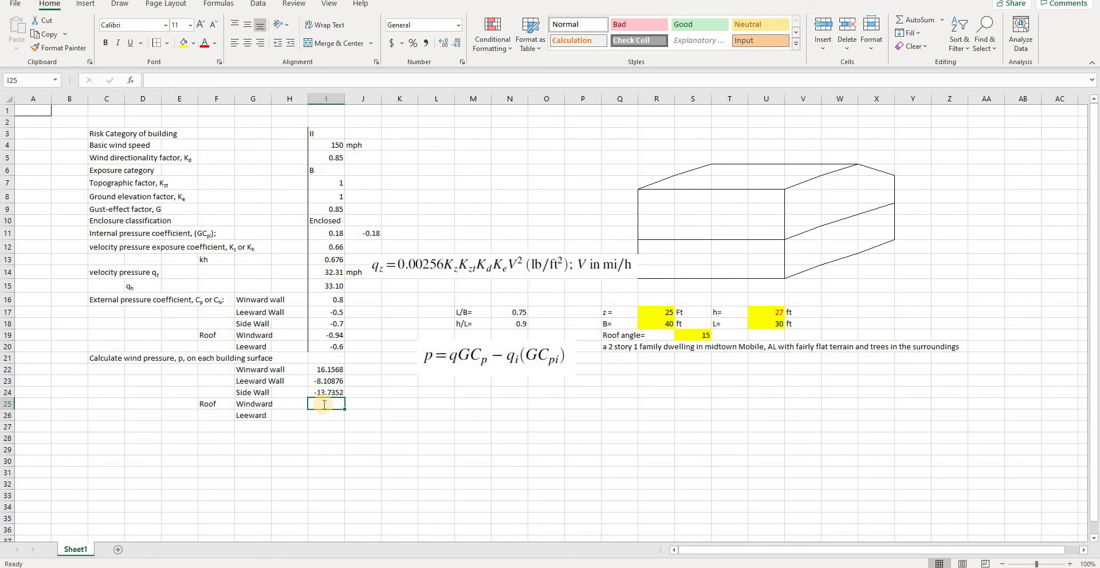
text(=)
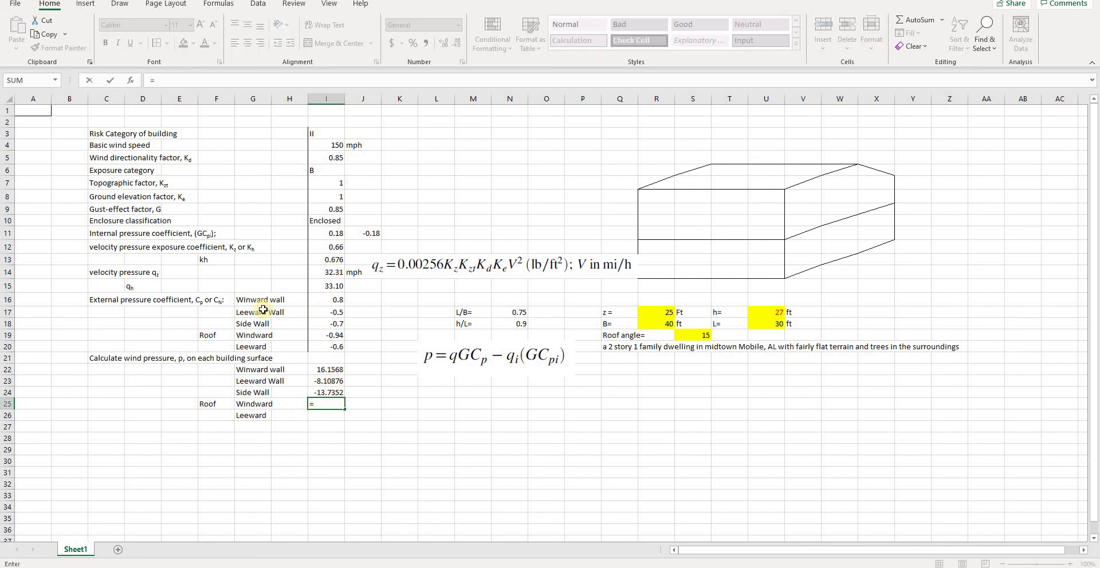
click(333, 286)
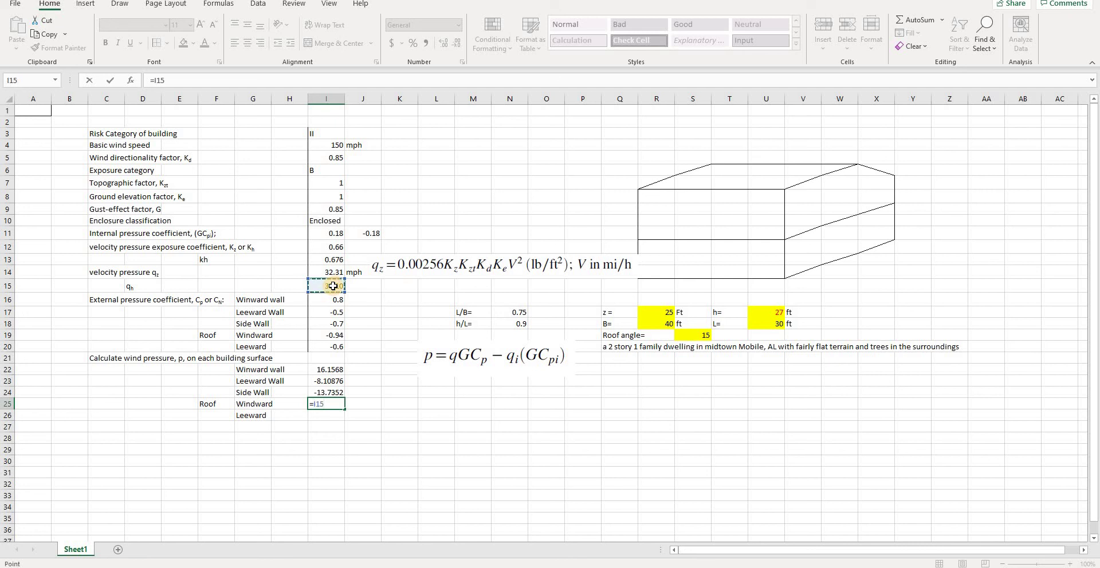
text(*)
click(335, 212)
text(*)
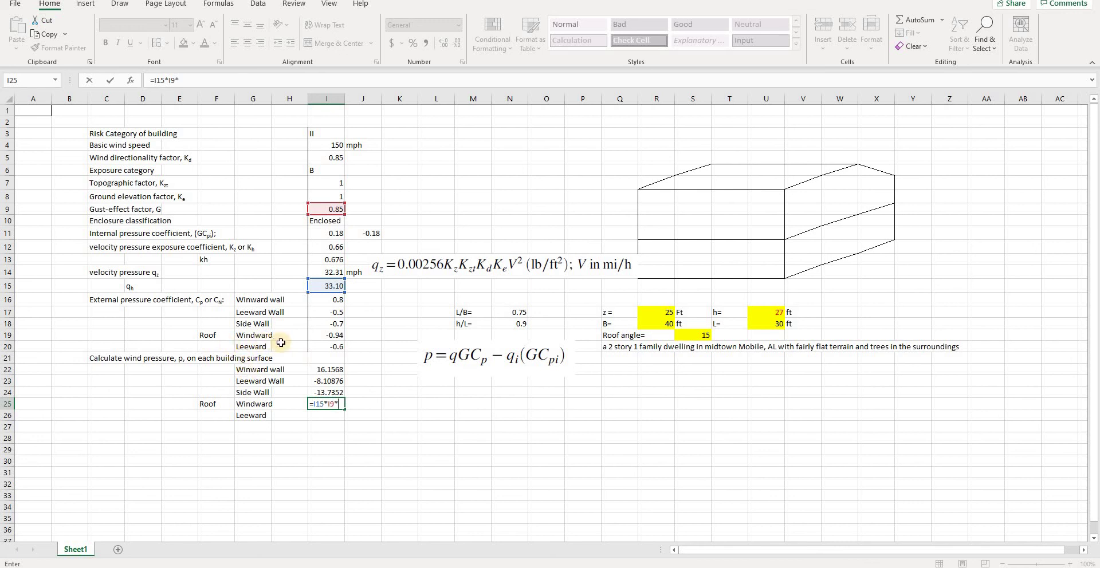
click(332, 335)
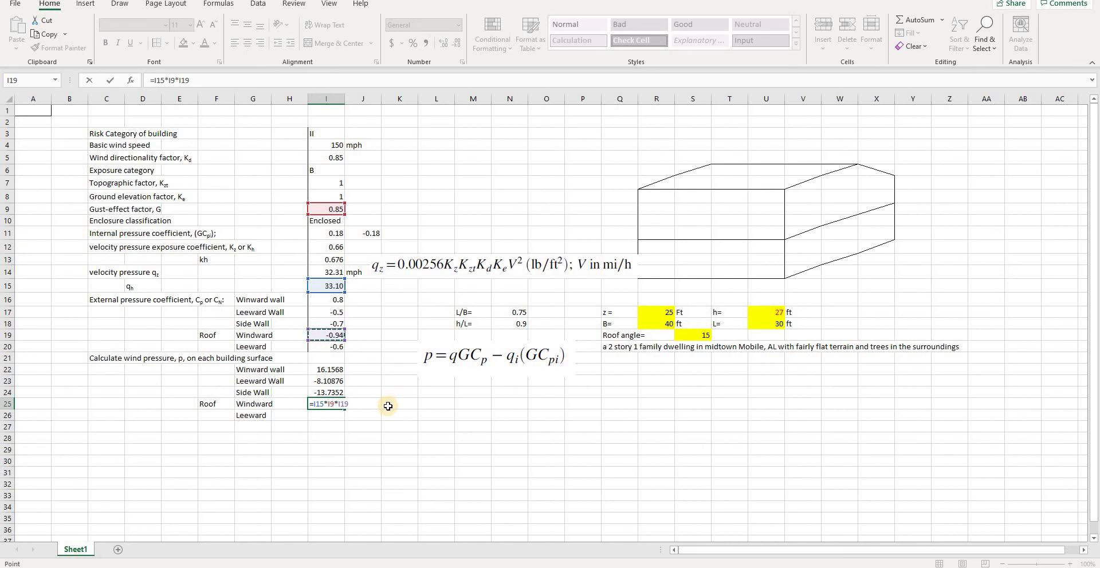
text(-)
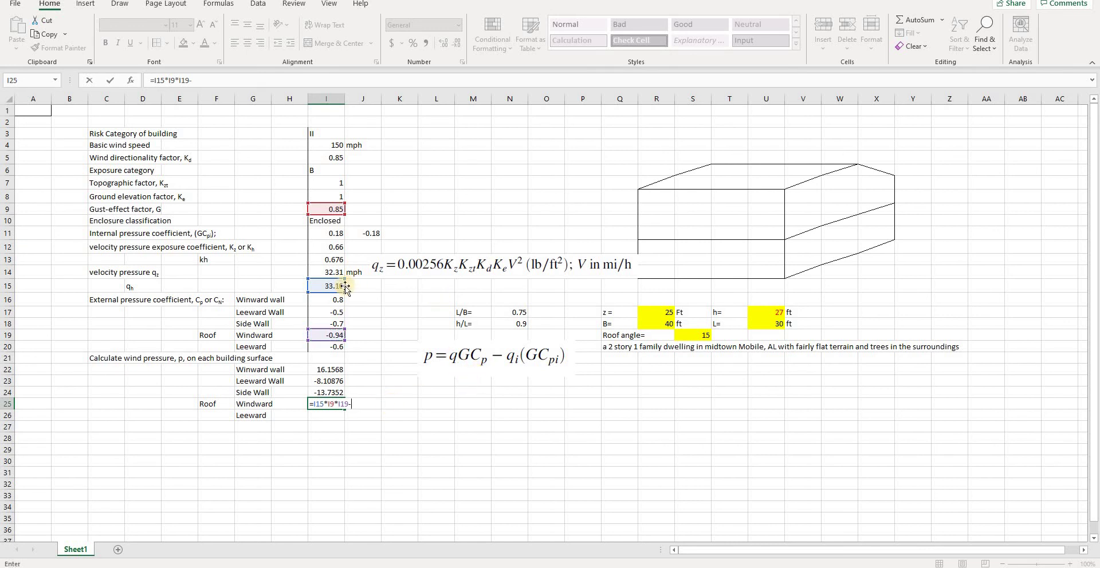
click(324, 286)
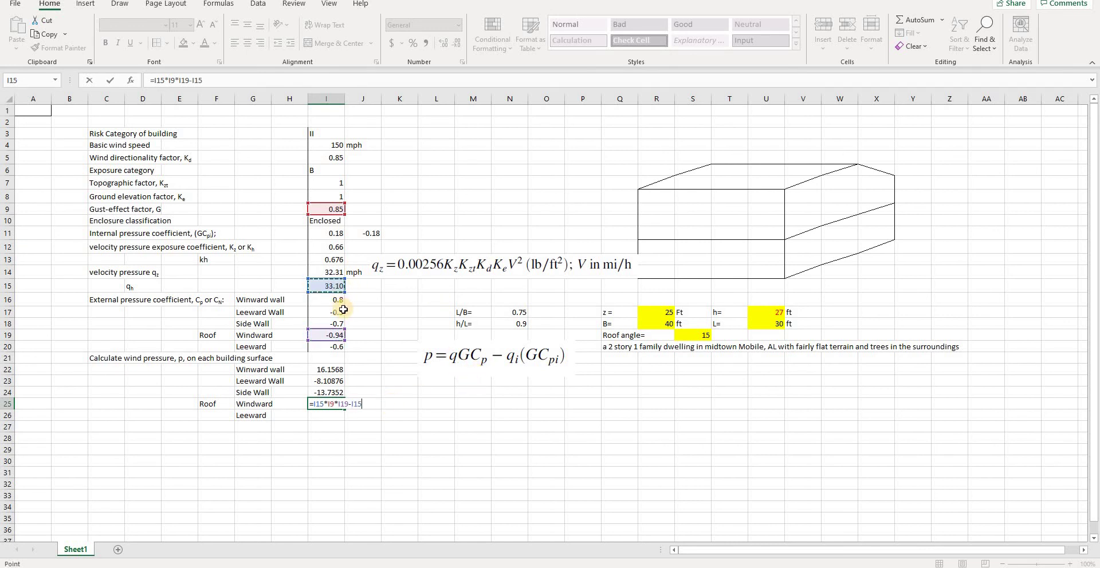
text(*)
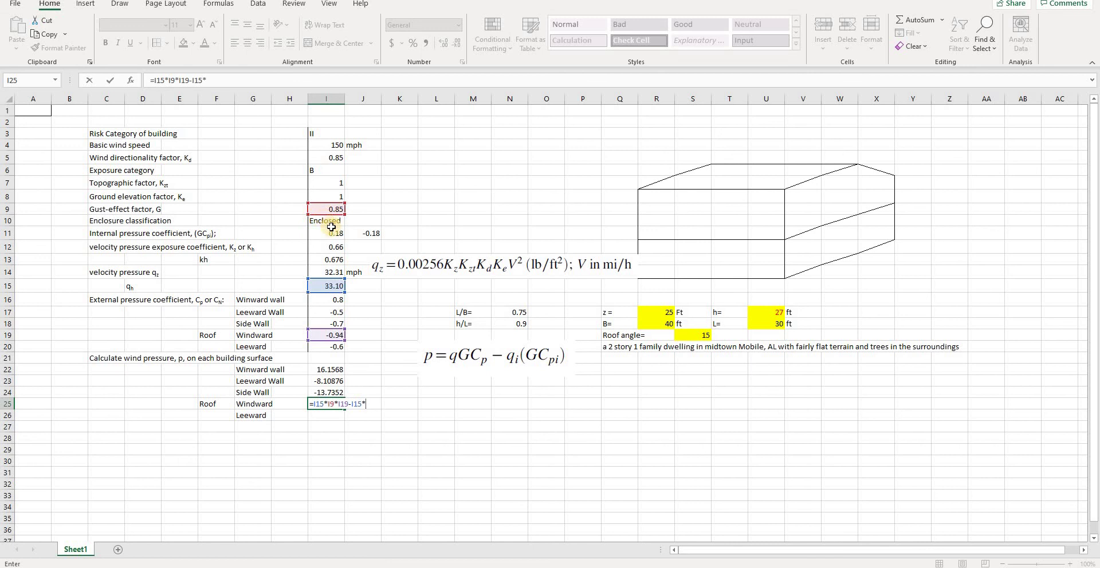
click(370, 236)
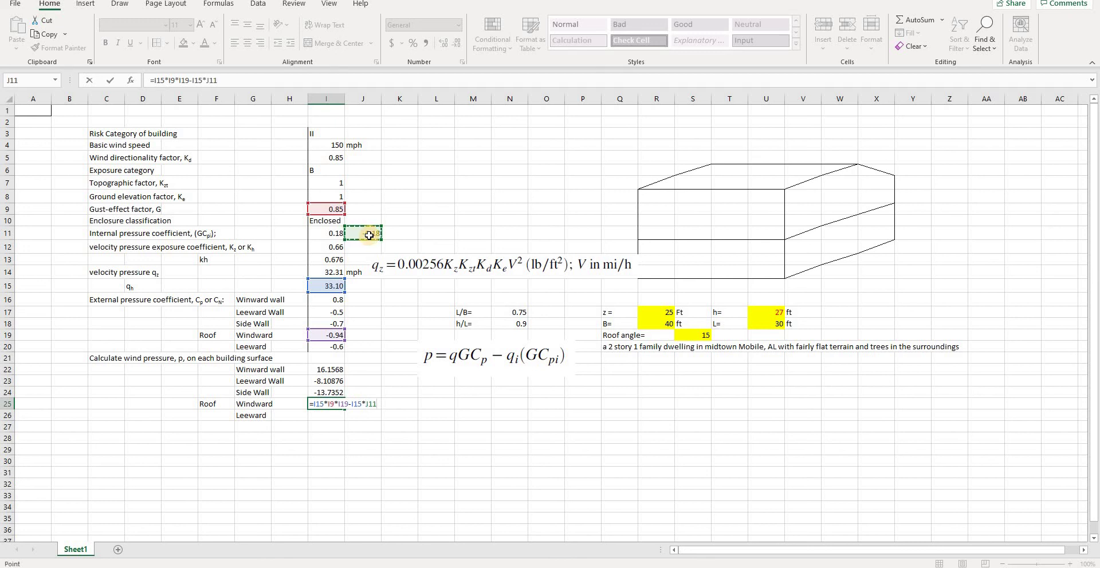
key(Return)
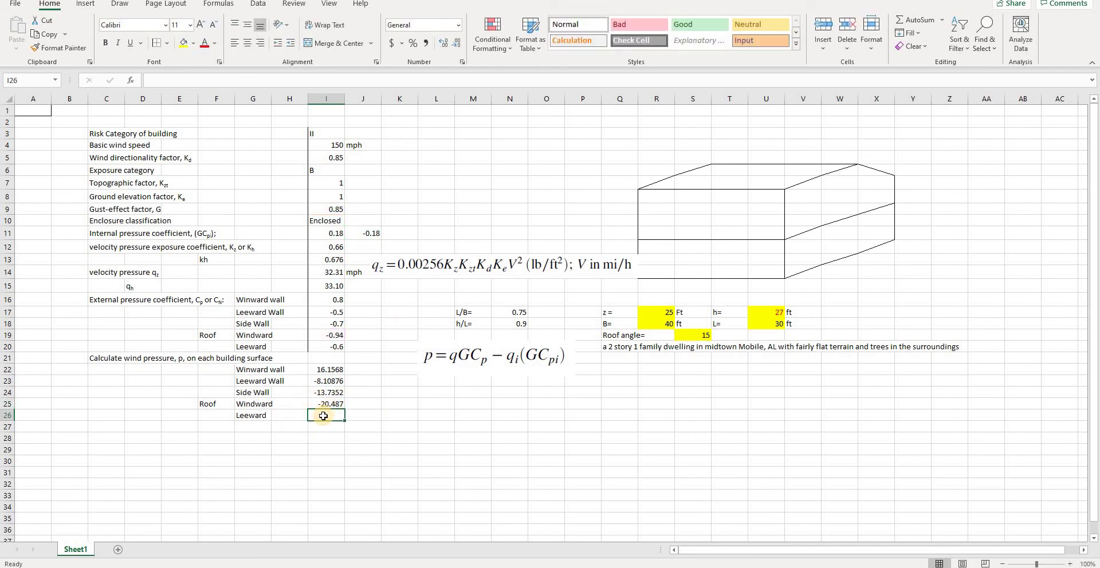
Enter =I15*I9*I20-I15*J11 in I26, giving a roof leeward pressure of -10.922.
text(=)
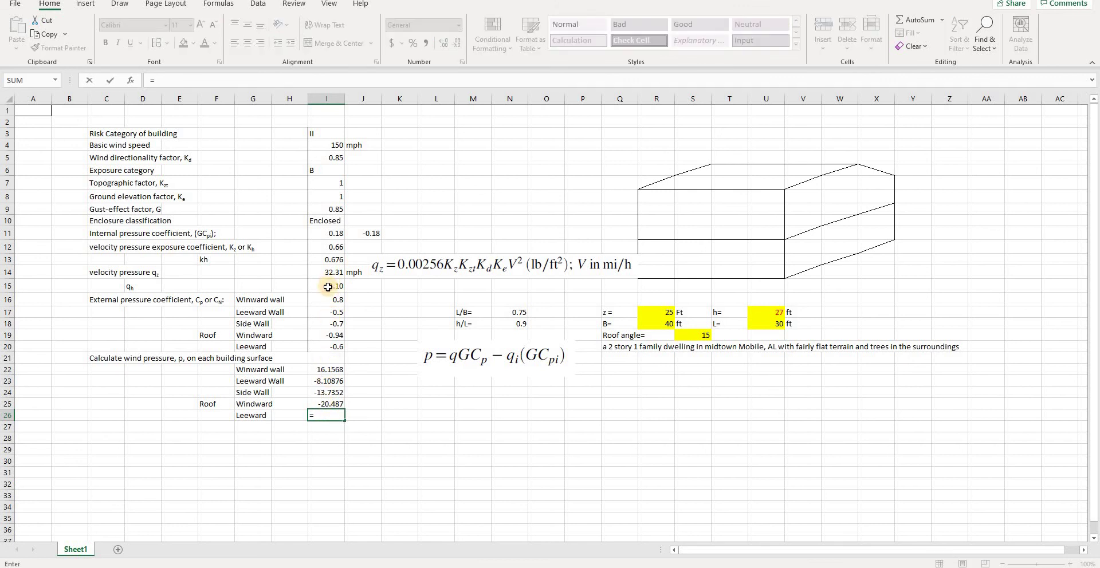
click(328, 287)
text(*)
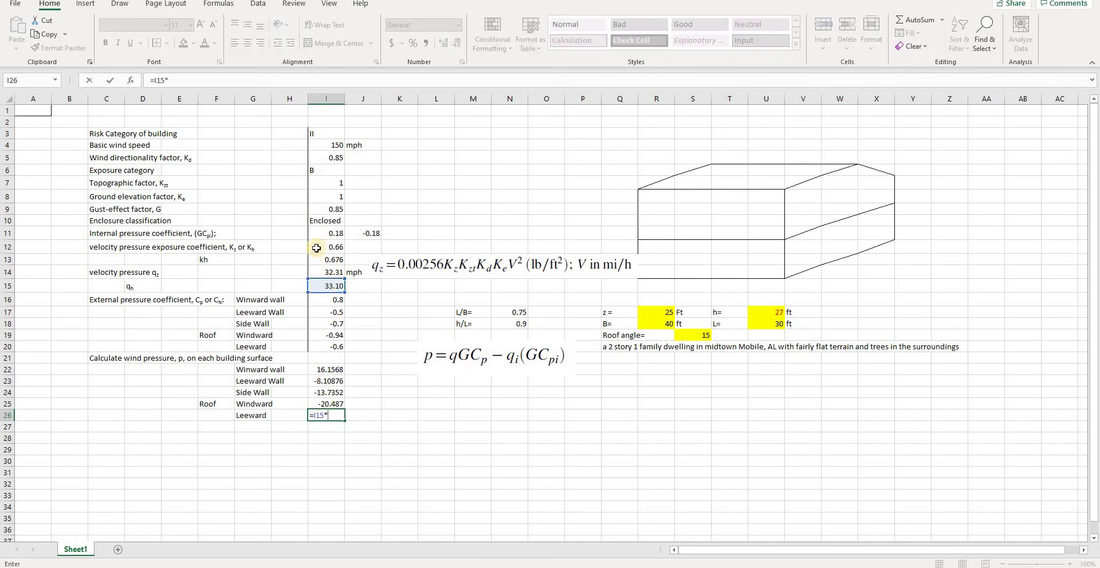
click(329, 210)
text(*)
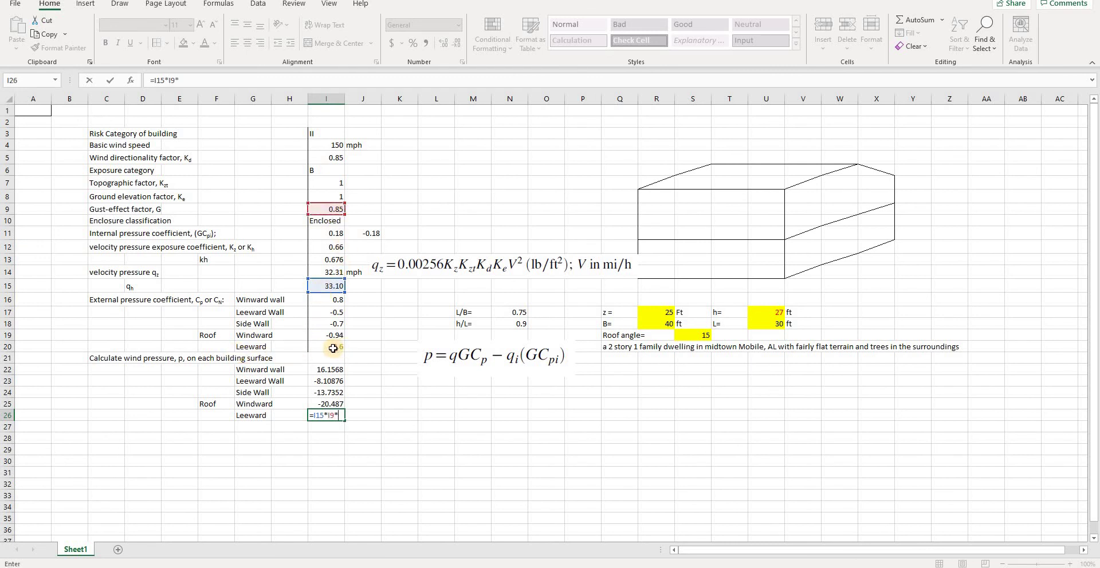
click(338, 347)
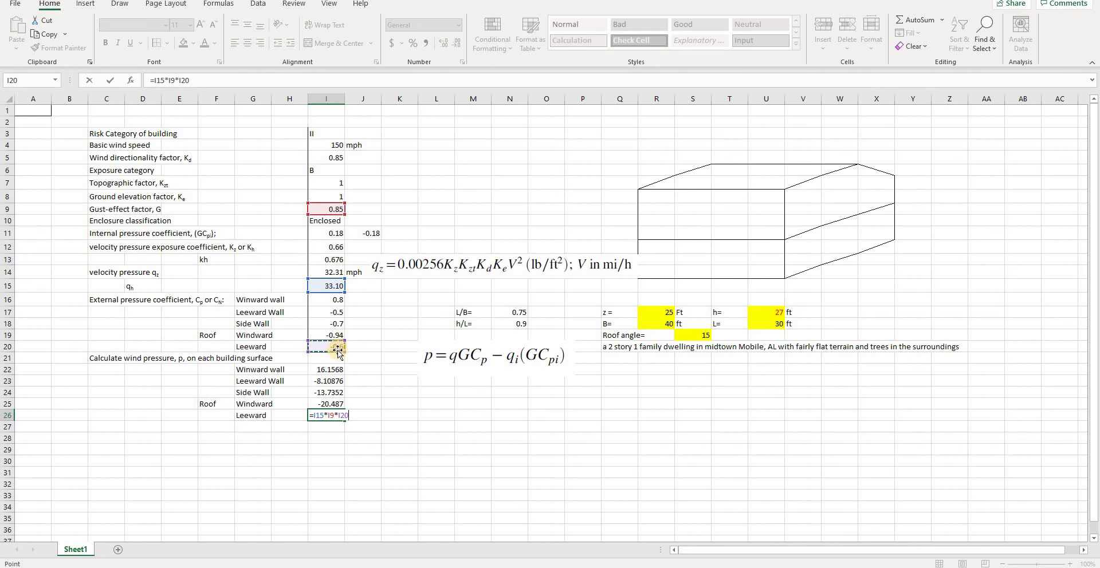
text(-)
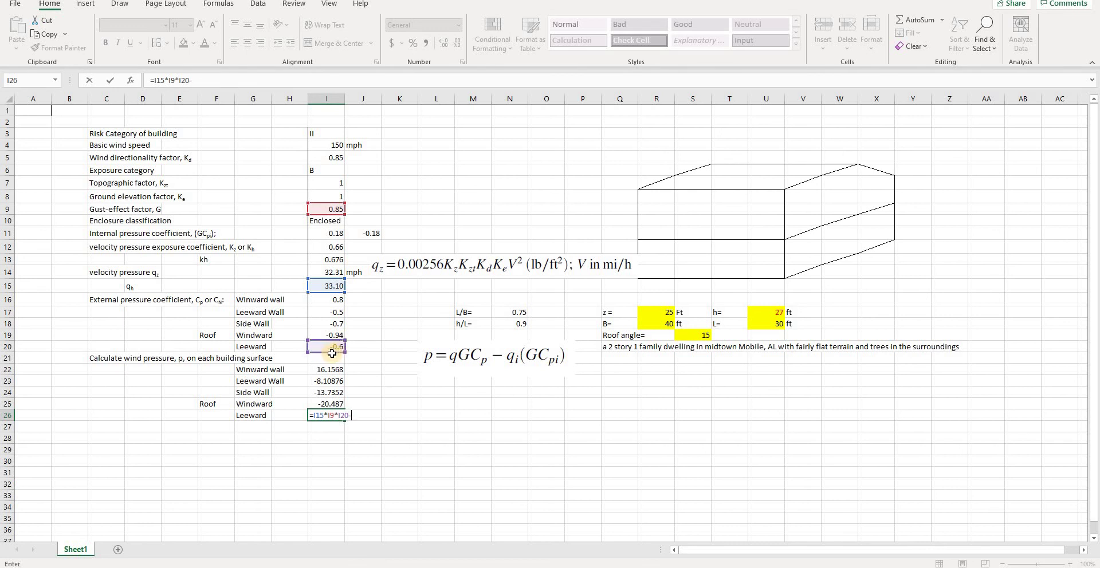
click(324, 286)
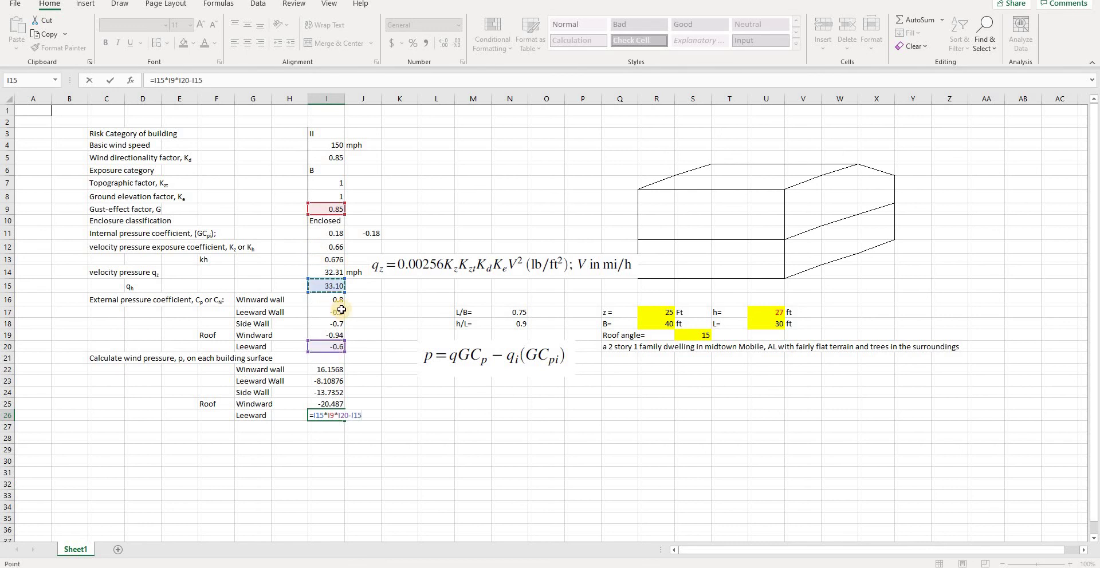
text(*)
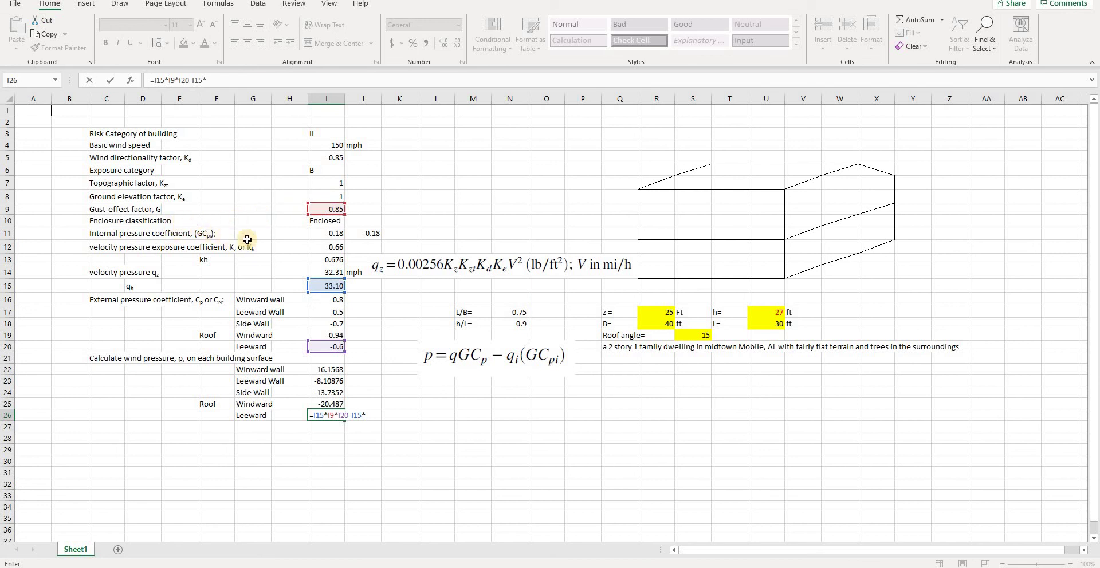
click(368, 232)
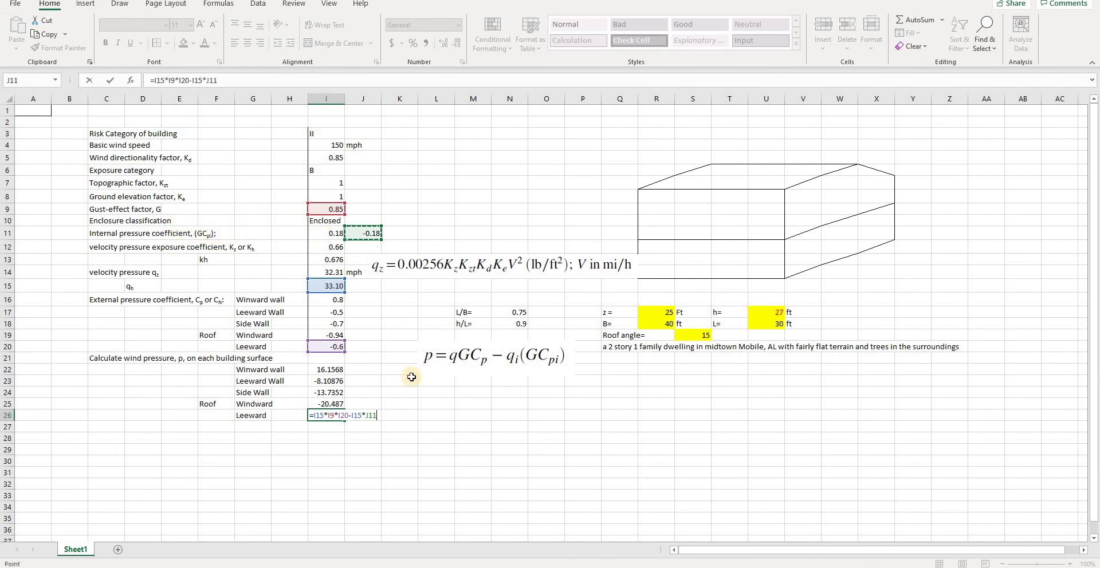
key(Return)
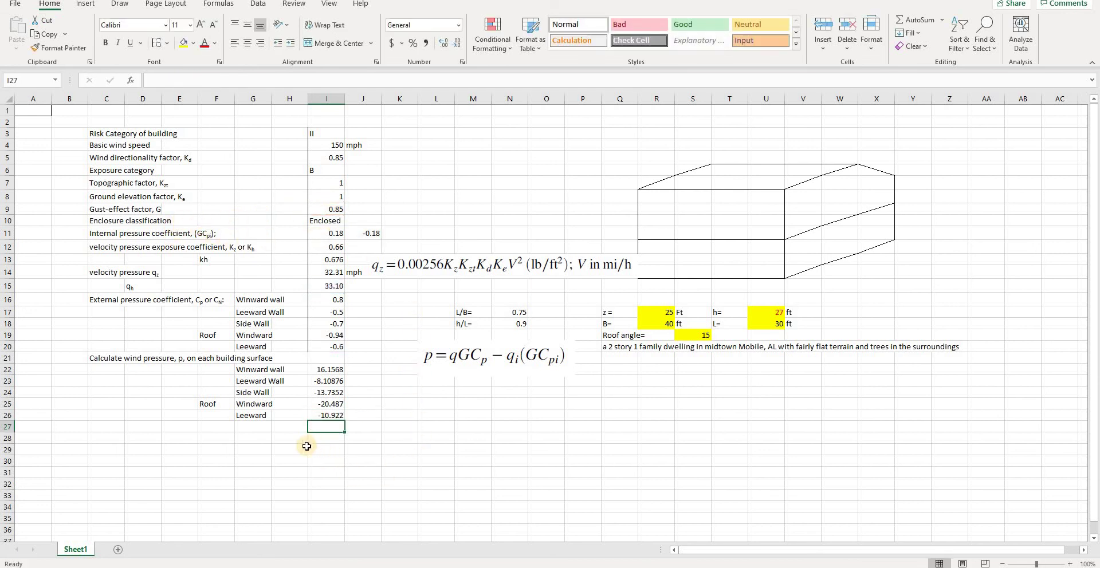
Make the five wind pressure results in I22:I26 bold.
drag(329, 372, 333, 407)
right_click(334, 411)
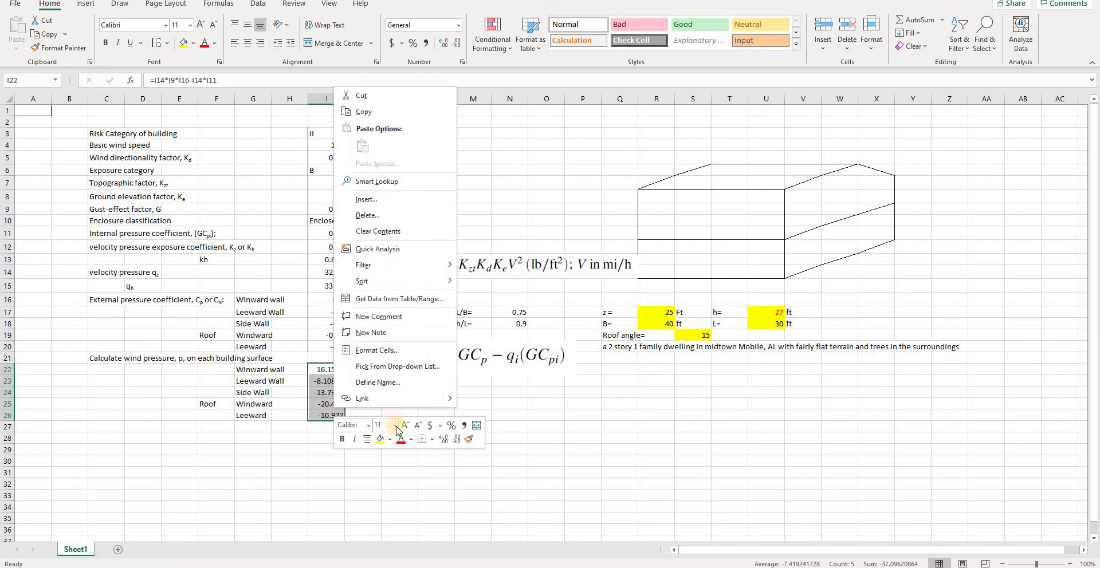
click(342, 438)
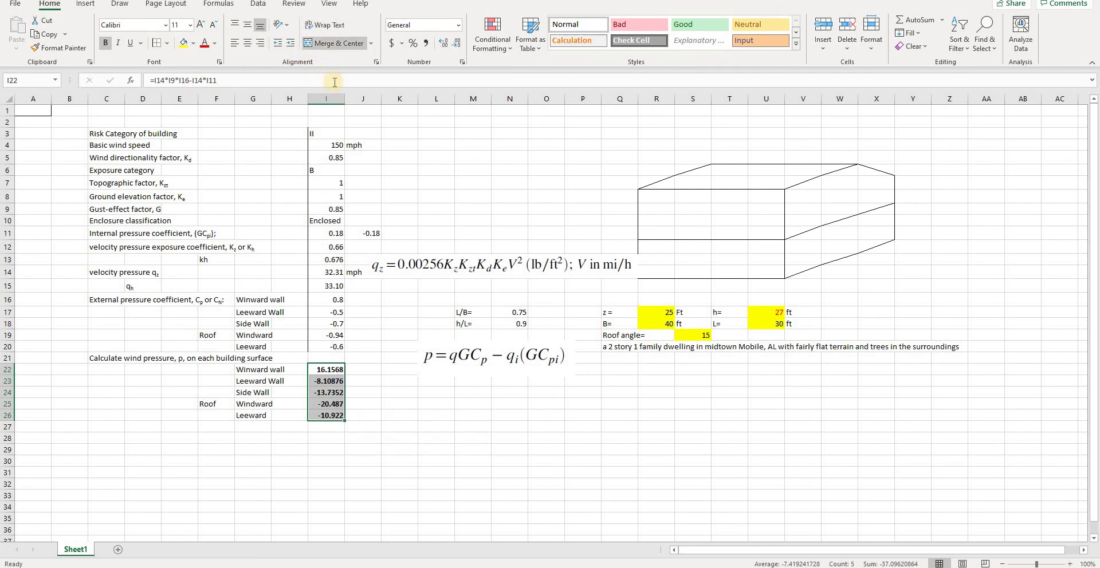
Format I22:I26 as Number with 2 decimal places.
right_click(322, 381)
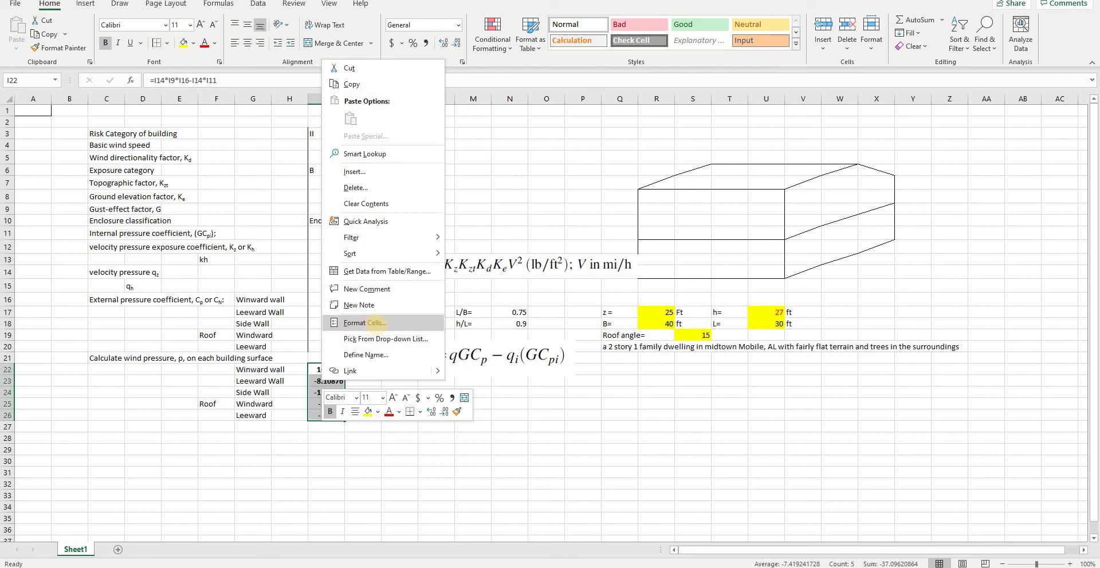
click(378, 323)
click(248, 239)
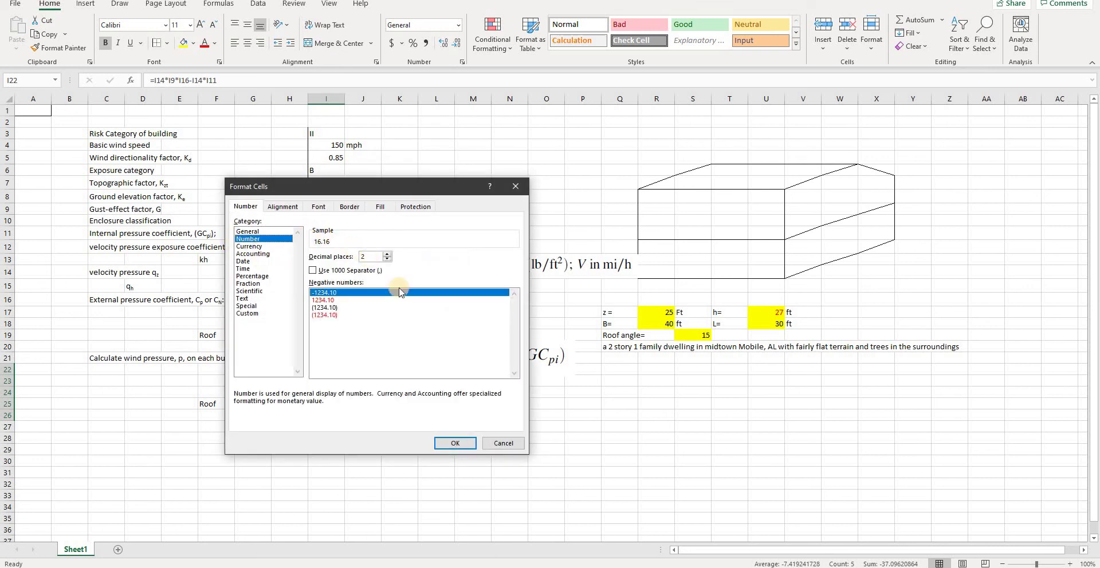
click(455, 444)
click(367, 472)
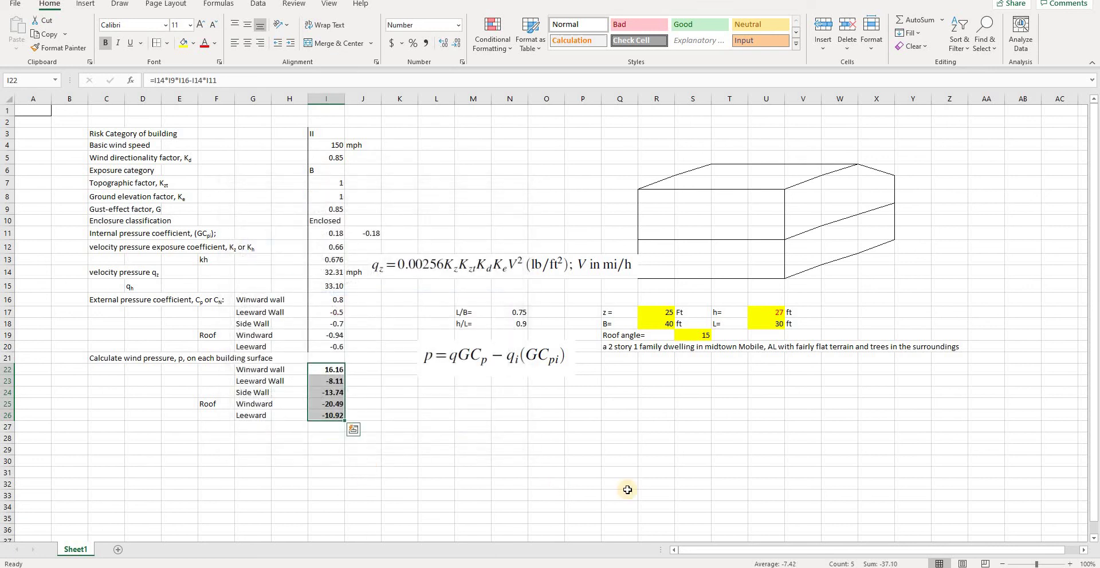
Switch to the ASCE 7 PDF in Acrobat Reader showing Section 27.3.
key(alt+Tab)
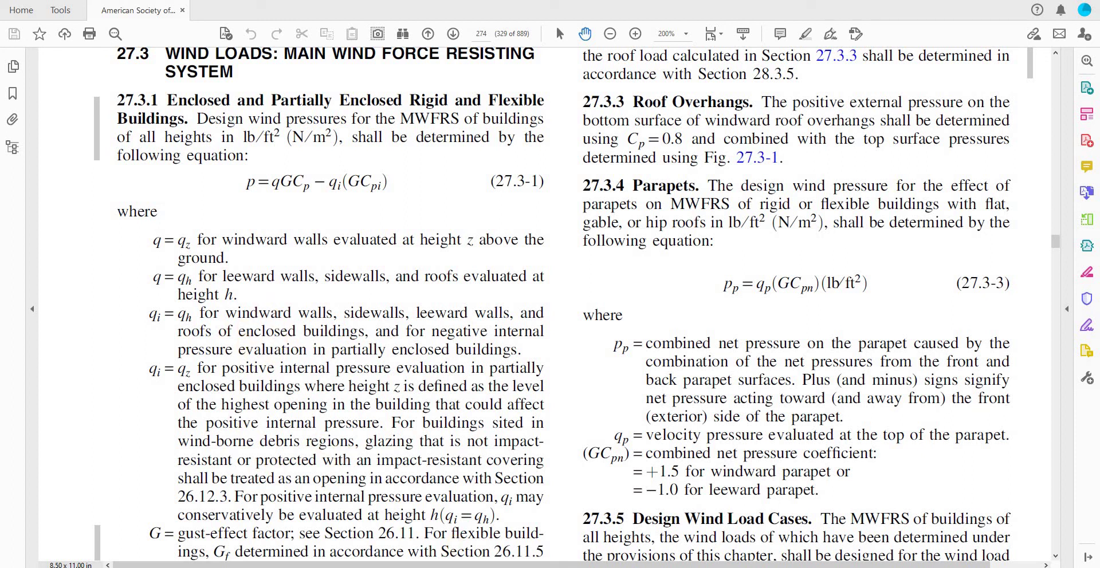
Review equation 27.3-1 in the ASCE 7 PDF, then return to the Excel worksheet.
key(alt+Tab)
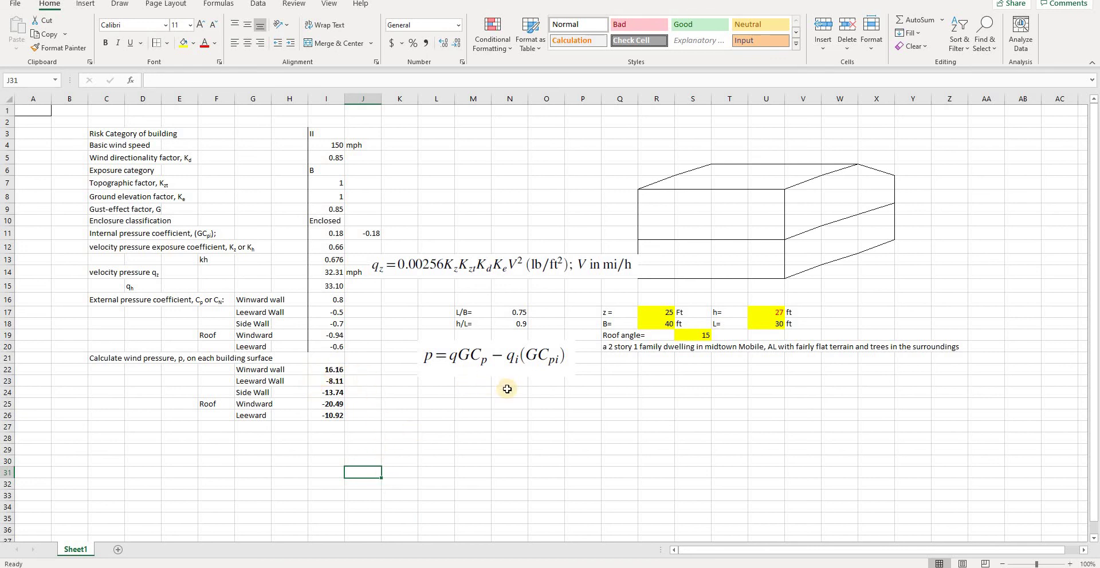
key(alt+Tab)
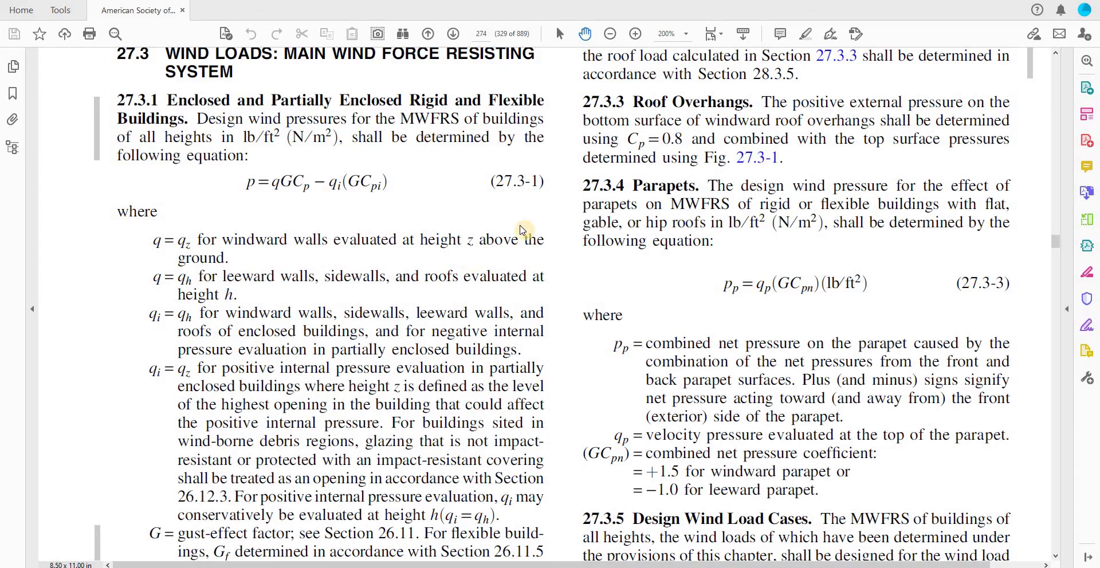
scroll(245, 252, down, 3)
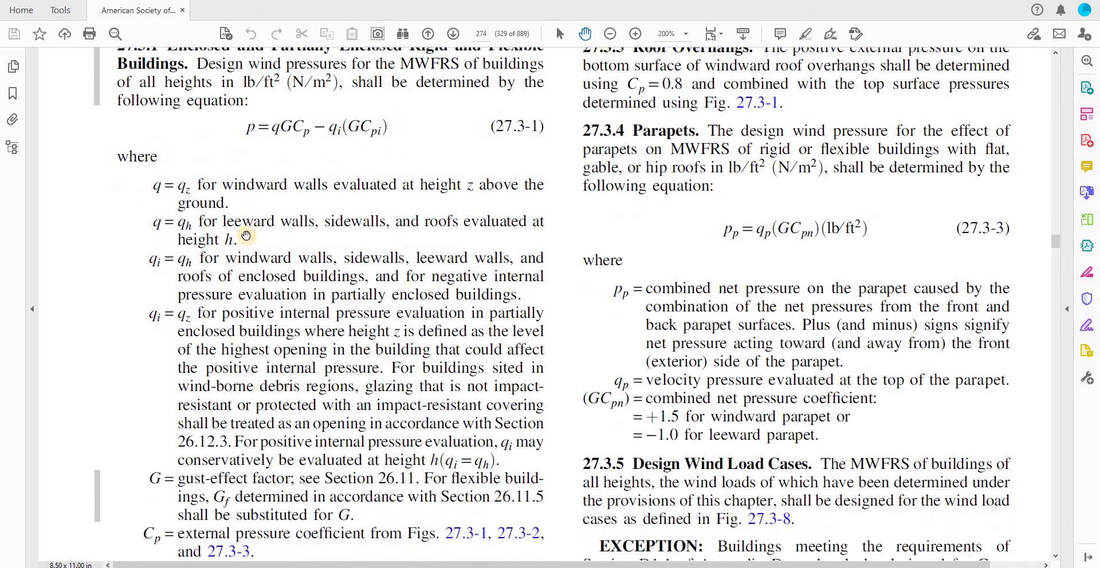
scroll(254, 212, up, 3)
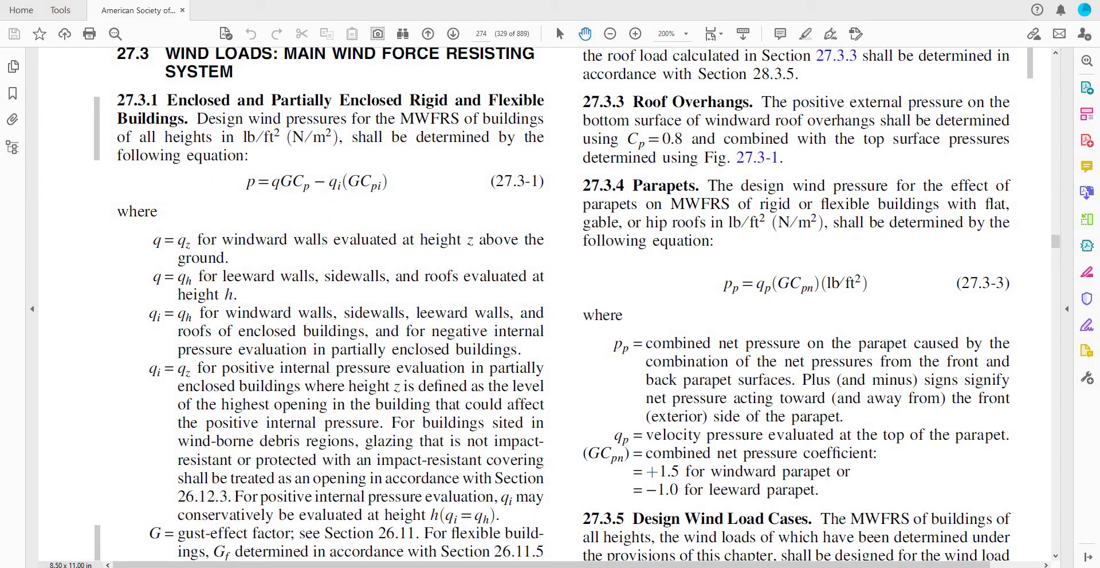
key(alt+Tab)
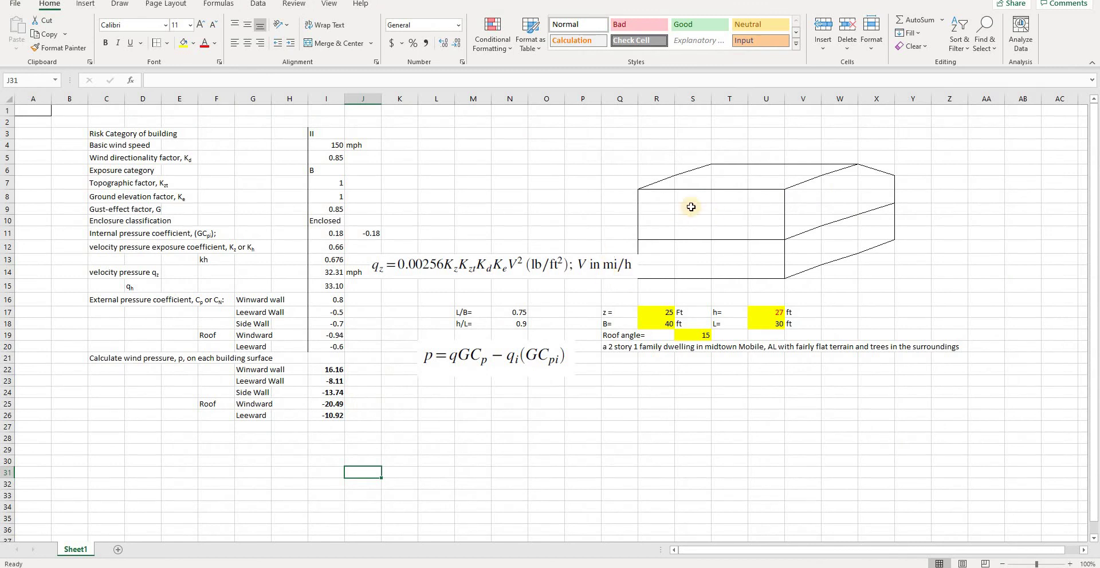